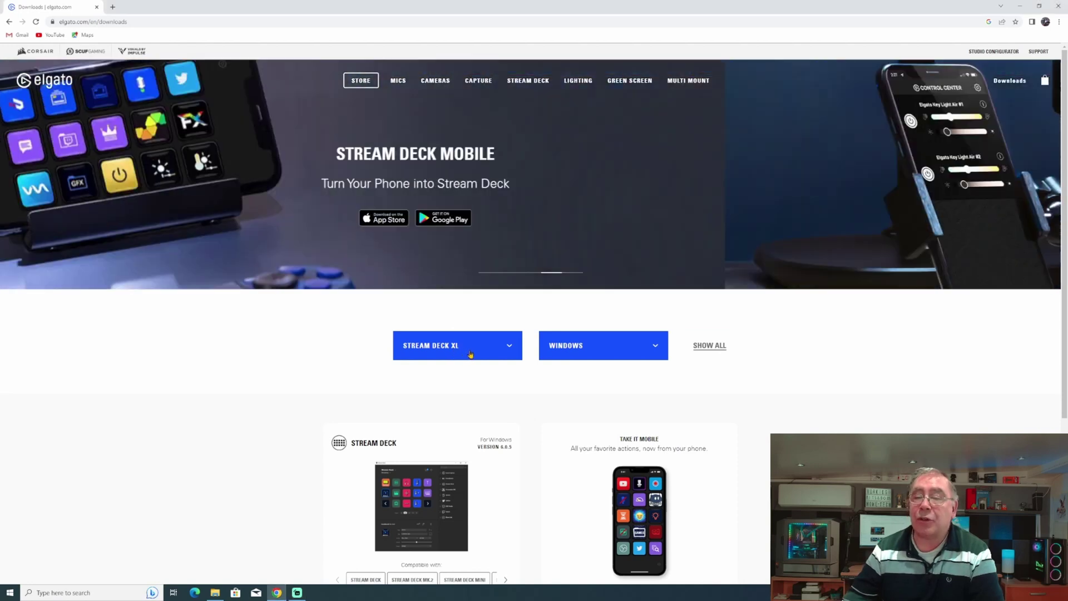
# Step: Choose Stream Deck XL as the product on the Elgato downloads page and keep Windows as the operating system
pyautogui.click(471, 353)
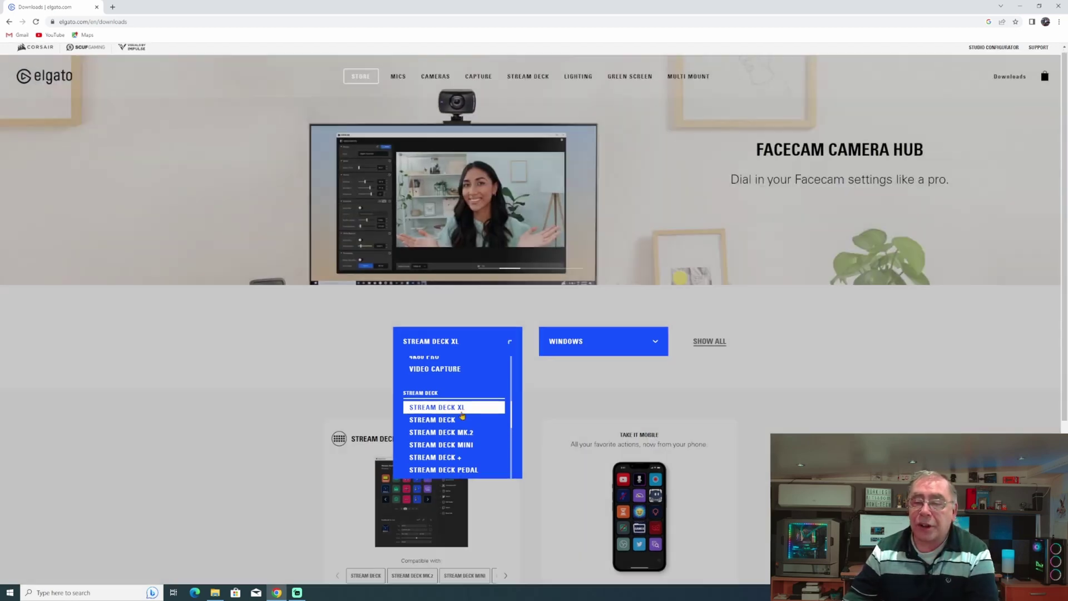
pyautogui.click(462, 411)
pyautogui.scroll(-4, 460, 412)
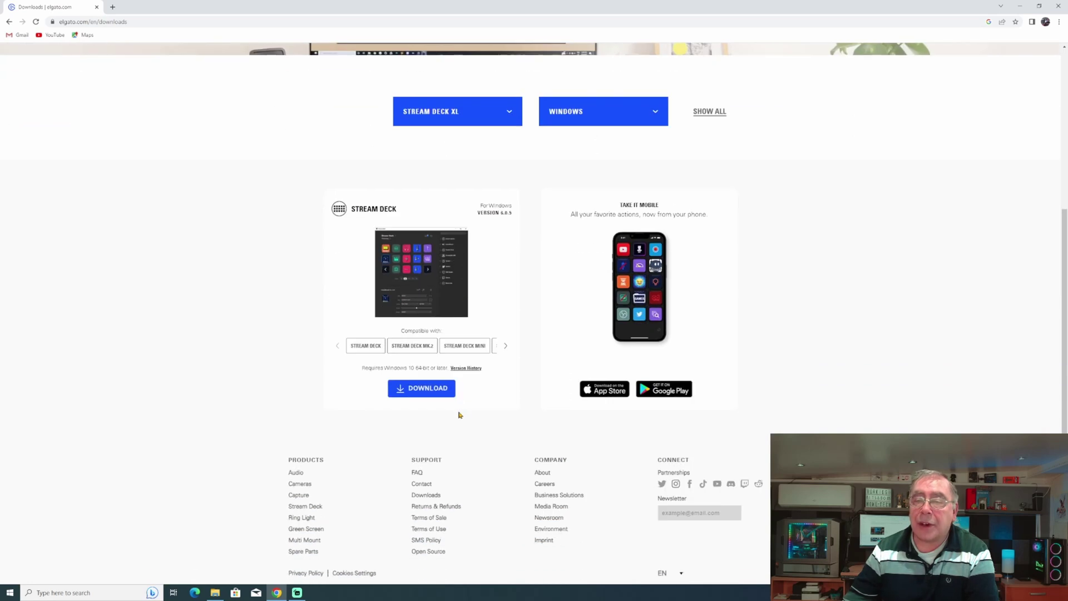
pyautogui.click(582, 118)
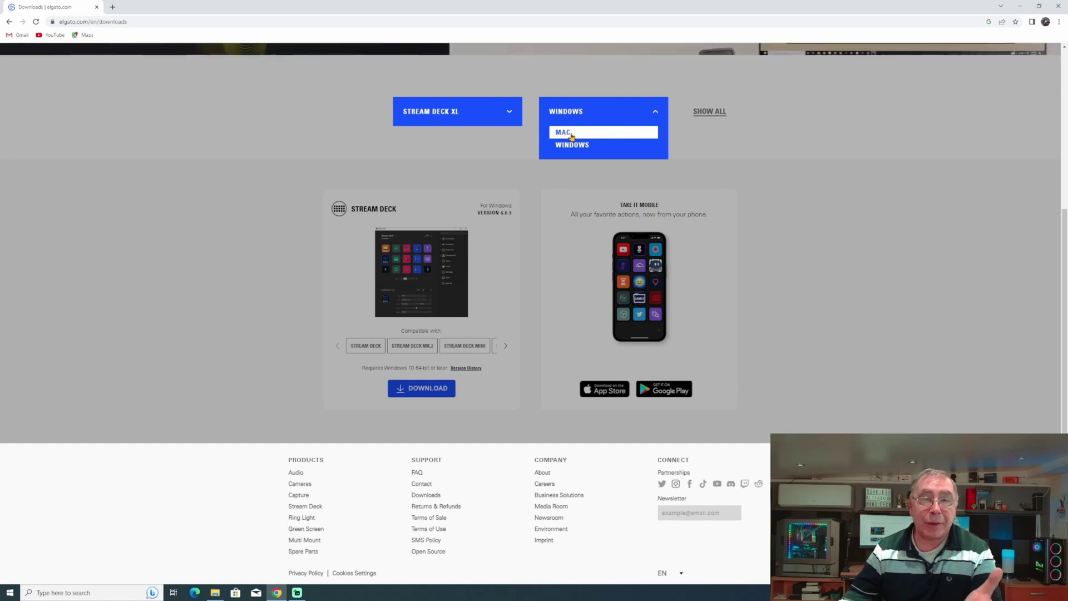
pyautogui.click(566, 114)
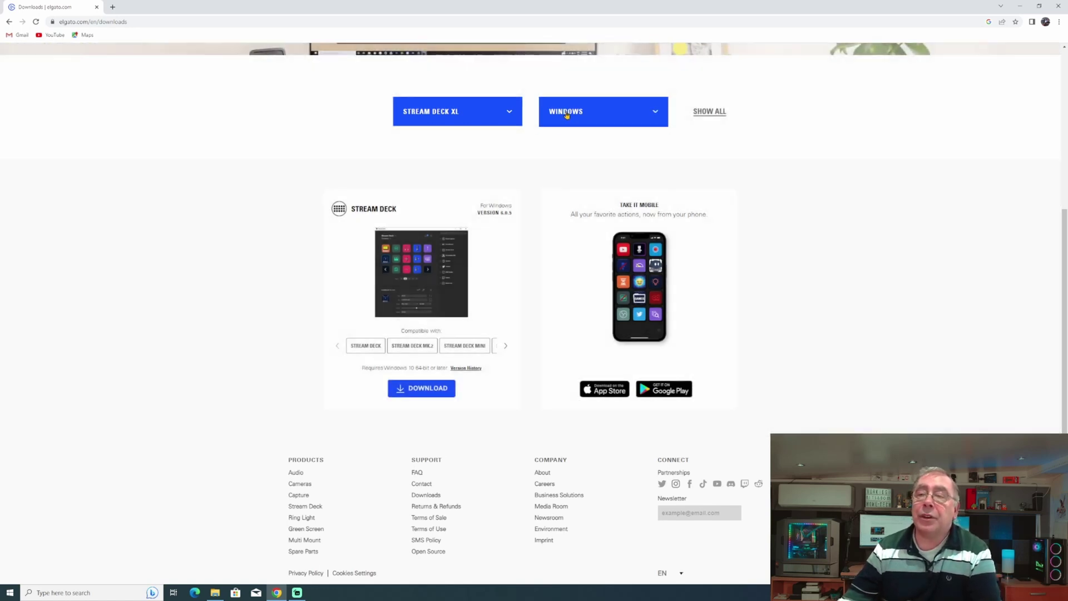
# Step: Download the Stream Deck installer for Windows without subscribing, launch the downloaded .msi file and minimize the browser
pyautogui.click(421, 392)
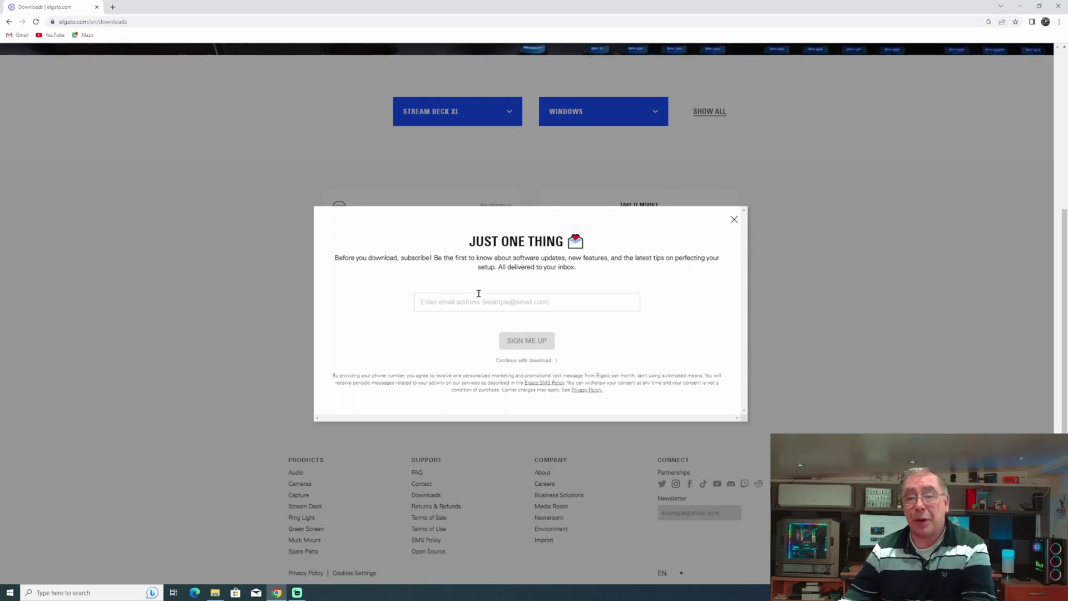
pyautogui.click(537, 362)
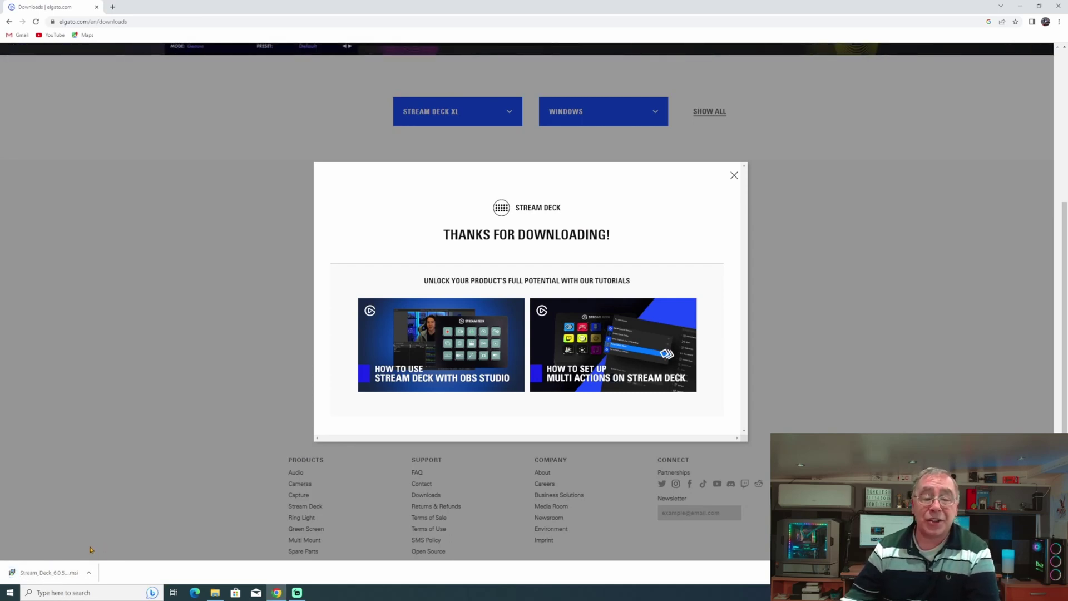
pyautogui.rightClick(63, 574)
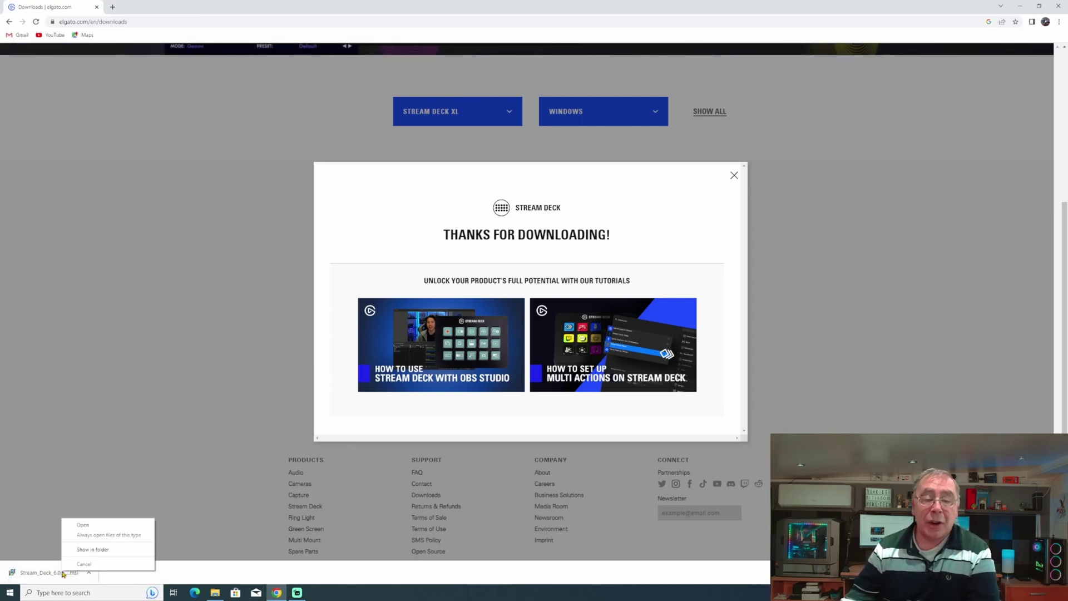
pyautogui.click(77, 525)
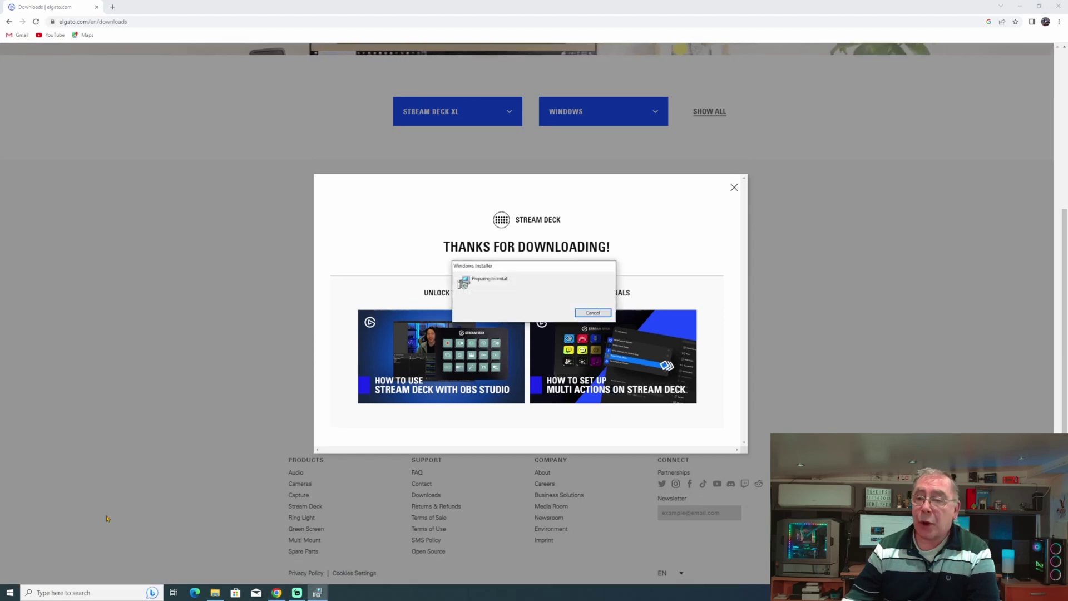
pyautogui.click(1020, 6)
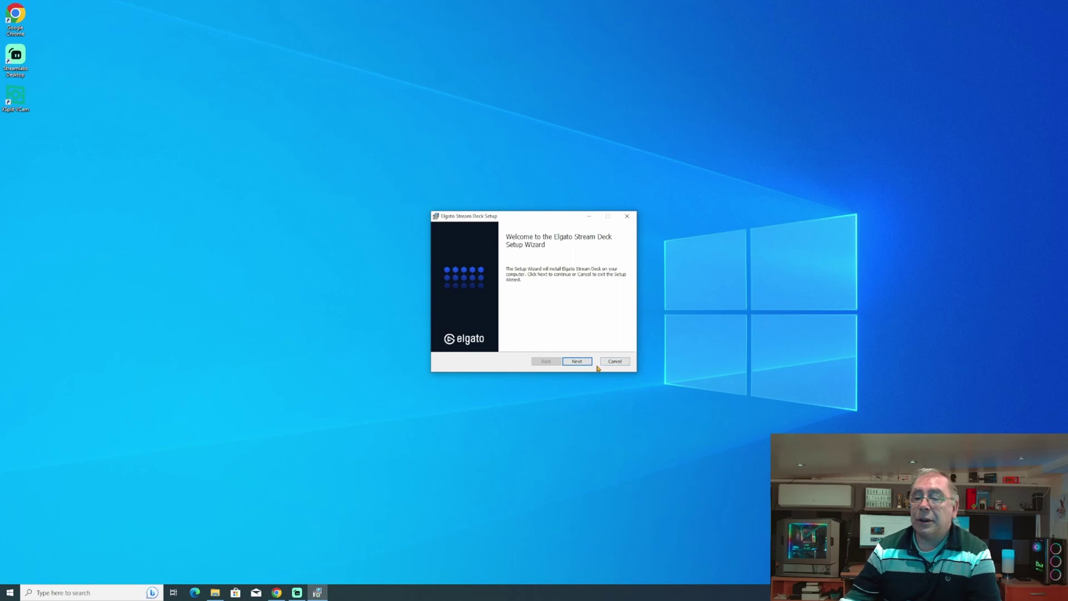
# Step: Install Elgato Stream Deck with the licence terms accepted and the default destination folder, and finish the setup wizard
pyautogui.click(578, 362)
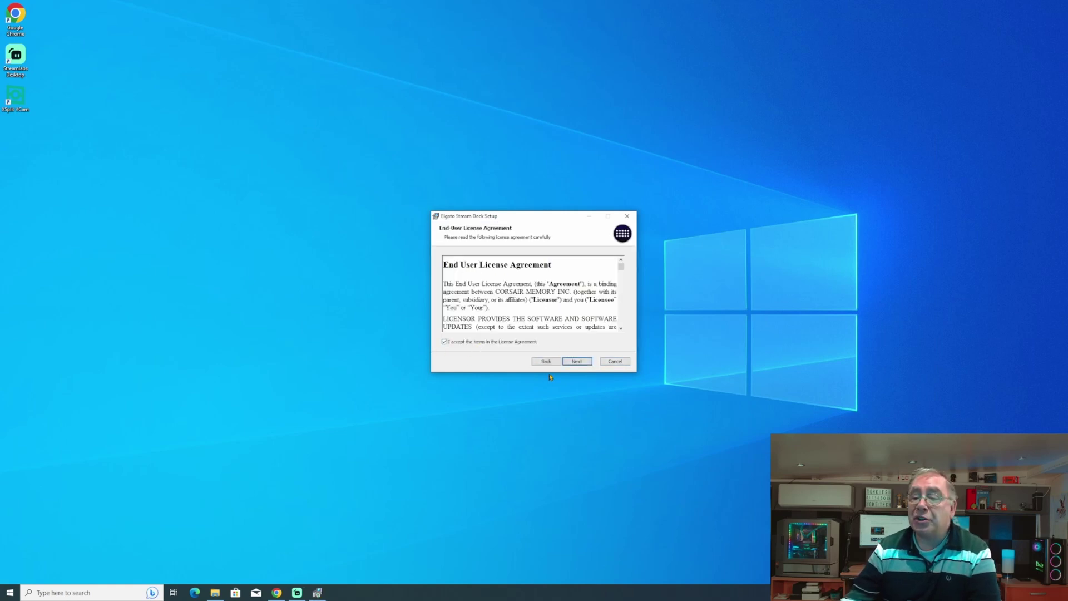
pyautogui.click(576, 362)
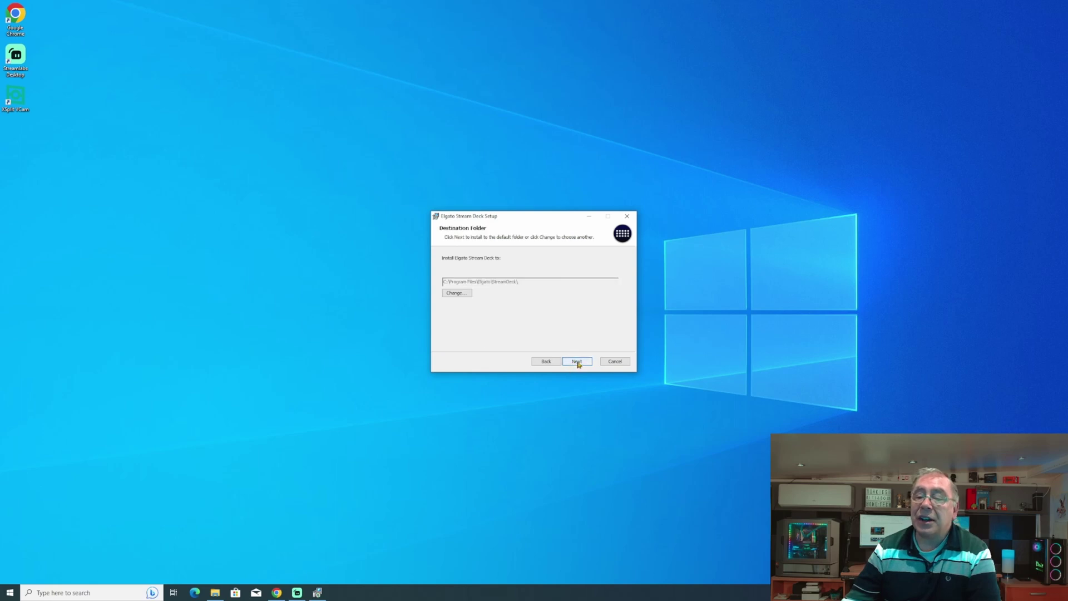
pyautogui.click(577, 361)
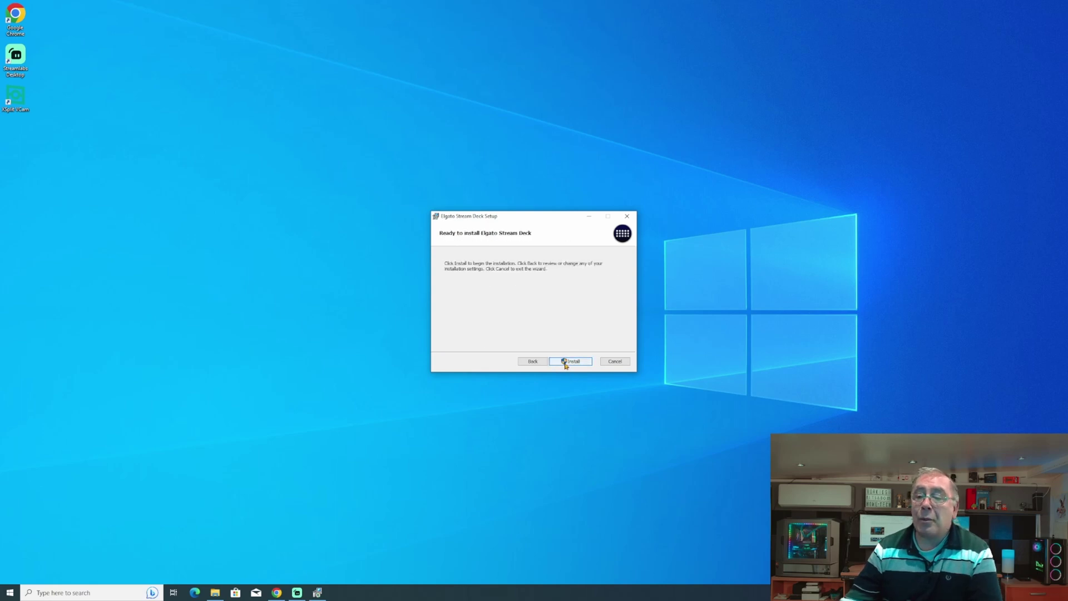
pyautogui.click(532, 362)
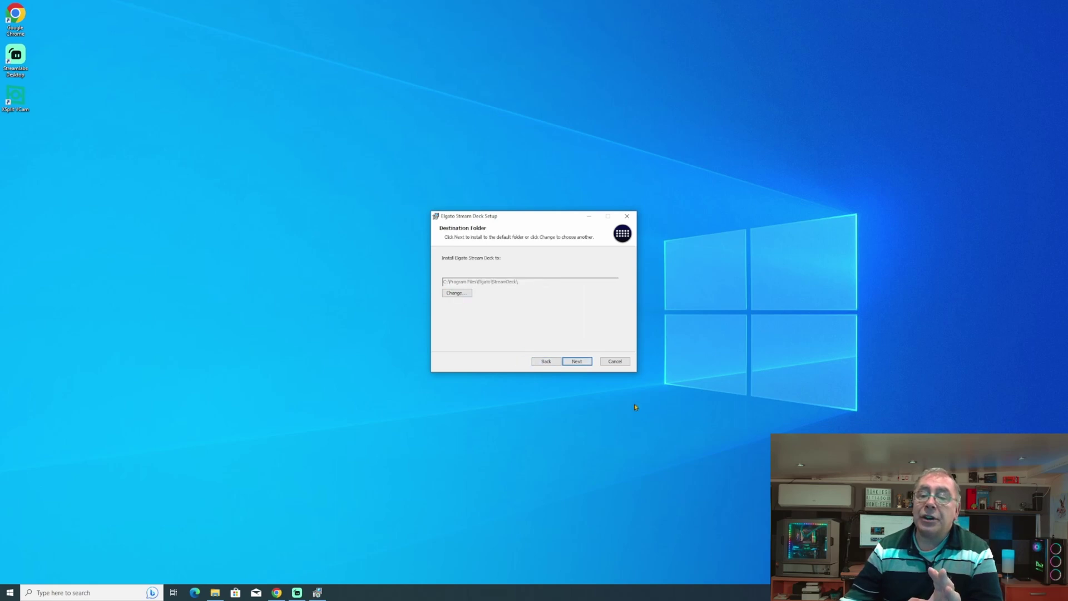
pyautogui.click(582, 362)
pyautogui.click(581, 362)
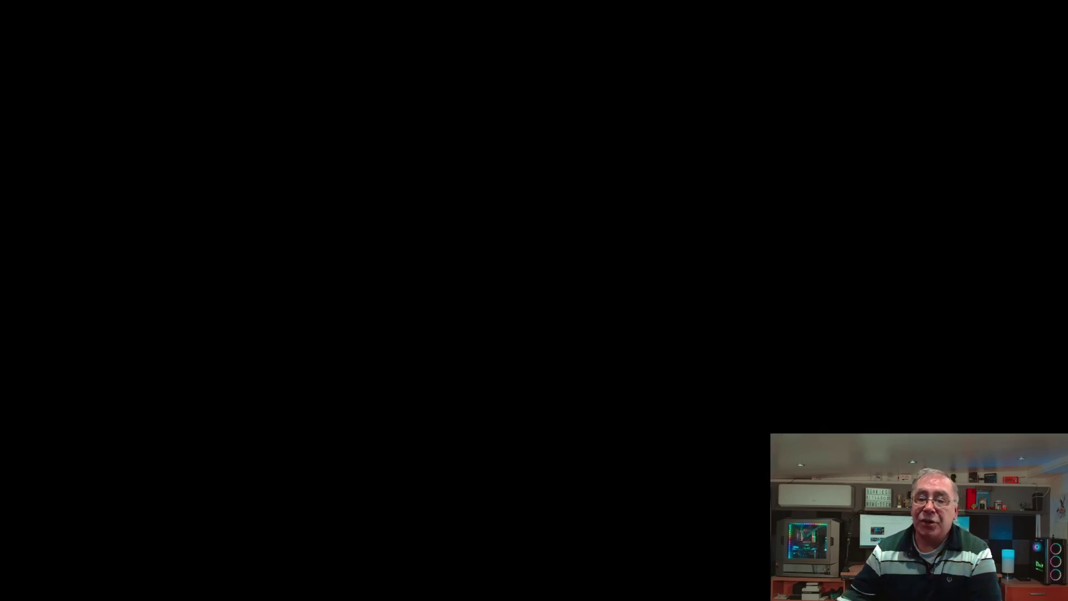
pyautogui.click(491, 360)
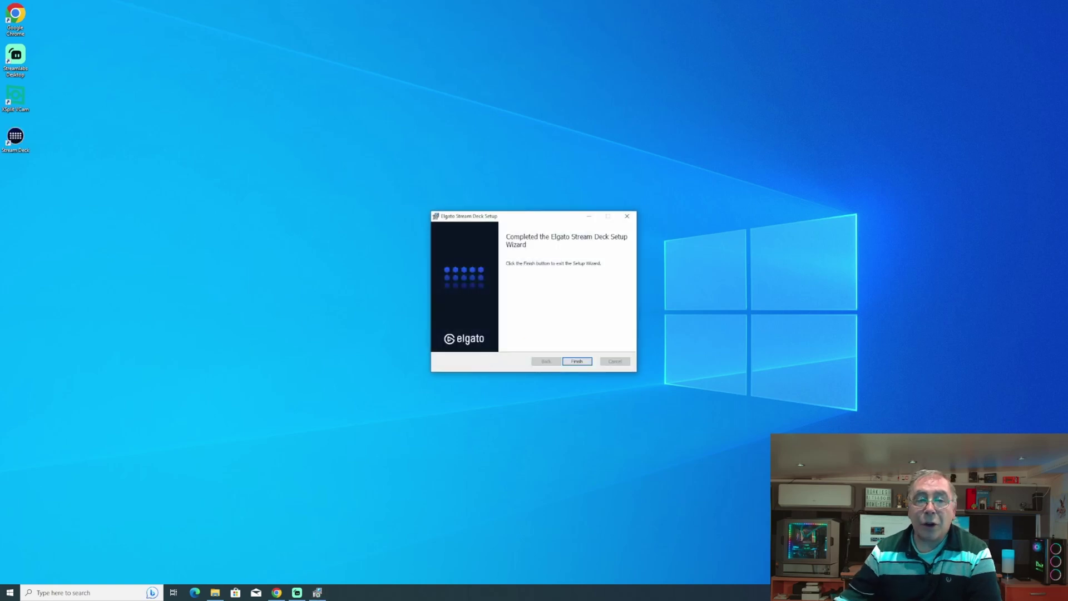
pyautogui.click(453, 221)
pyautogui.click(576, 361)
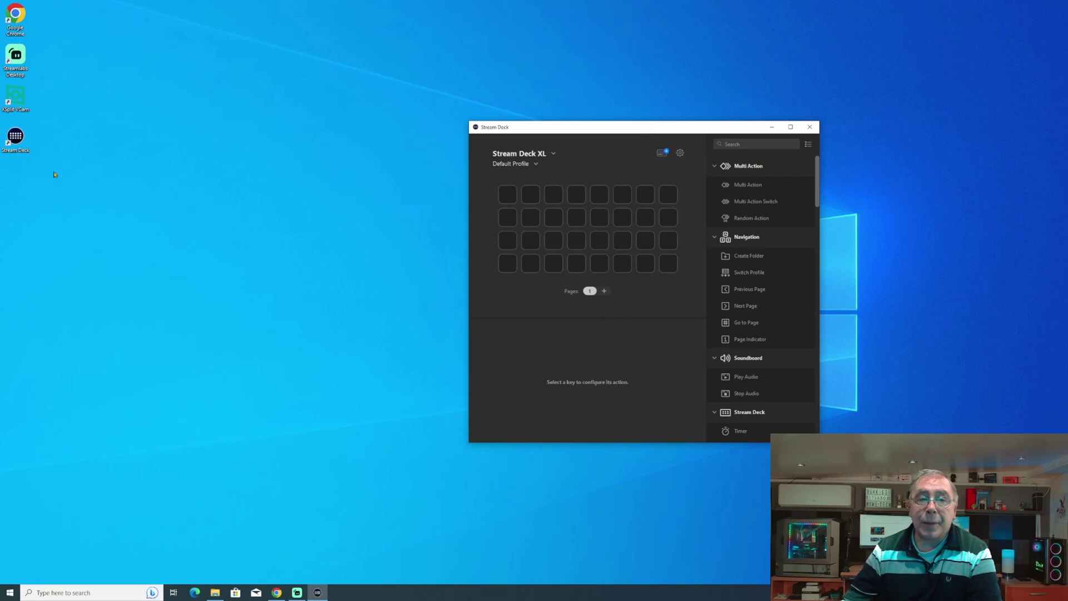
# Step: Close the Stream Deck window, reopen it from the system tray and move it toward the centre of the desktop
pyautogui.moveTo(15, 142)
pyautogui.mouseDown()
pyautogui.moveTo(330, 197)
pyautogui.moveTo(17, 148)
pyautogui.mouseUp()
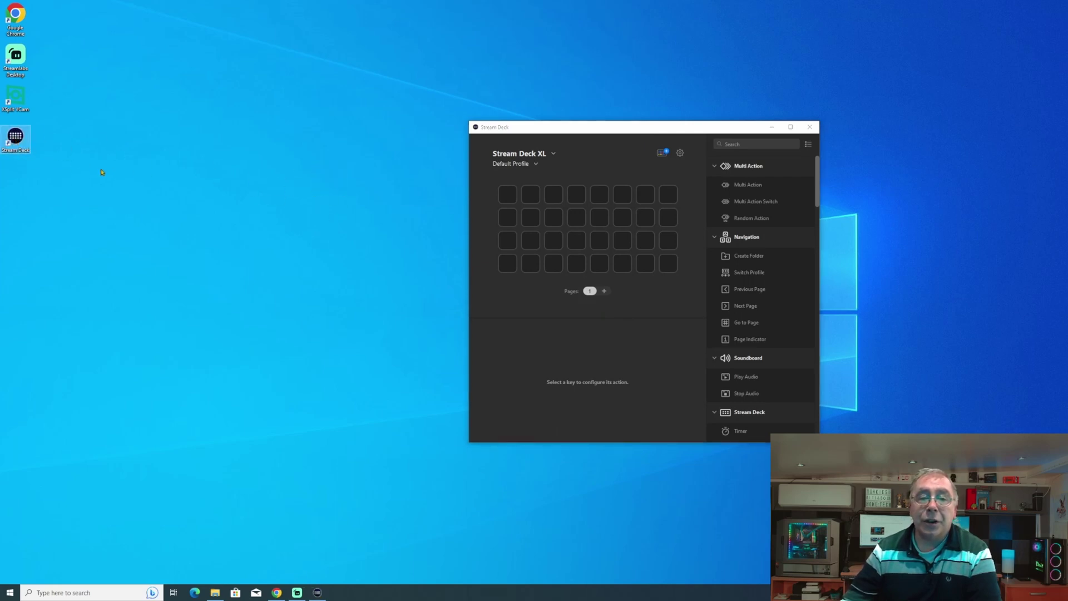
pyautogui.click(102, 173)
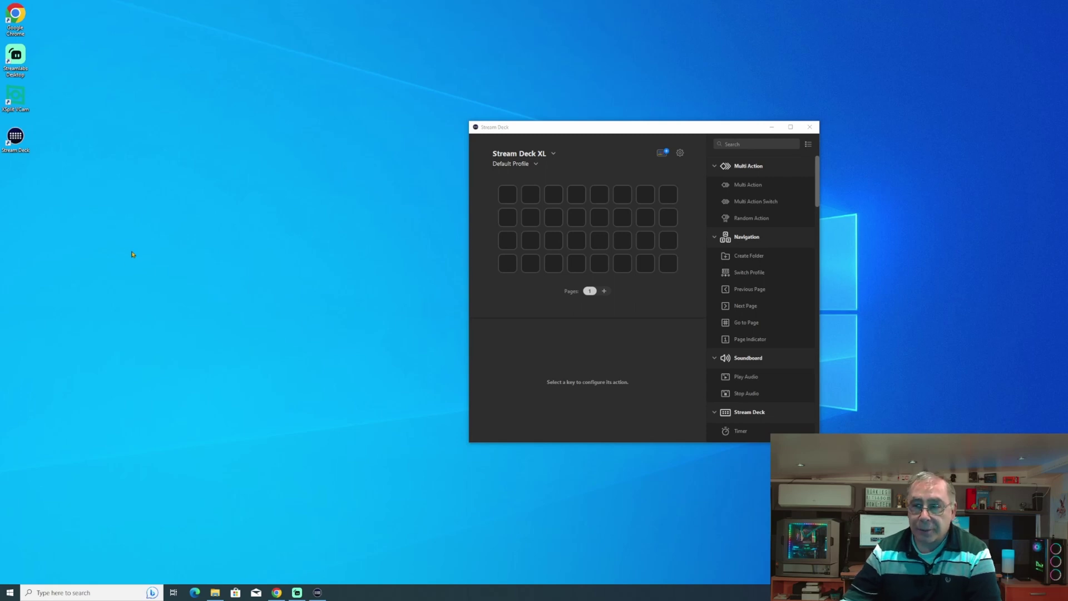
pyautogui.click(809, 127)
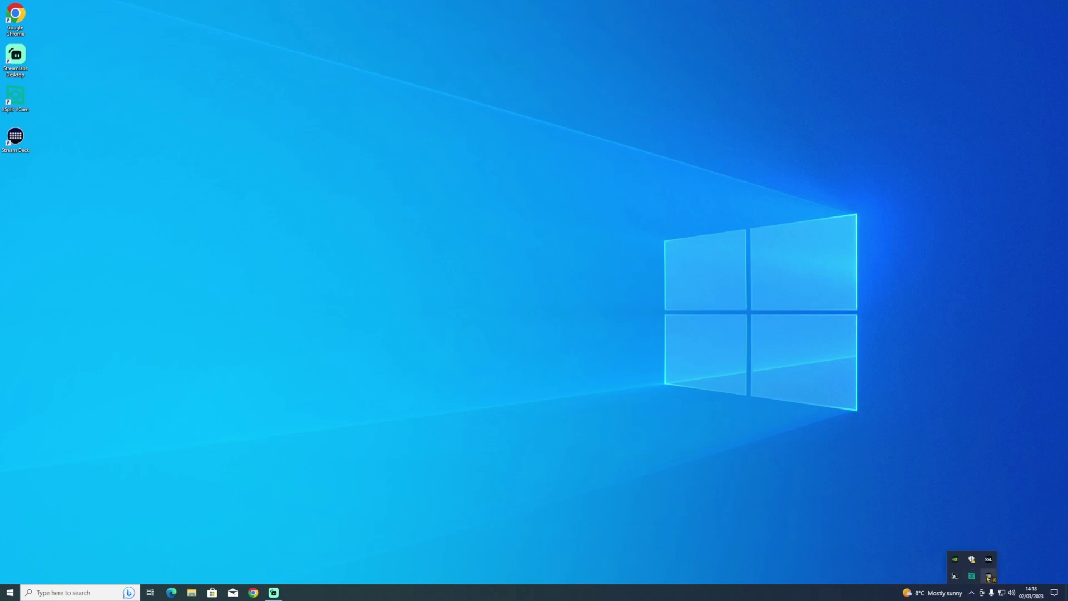
pyautogui.click(989, 577)
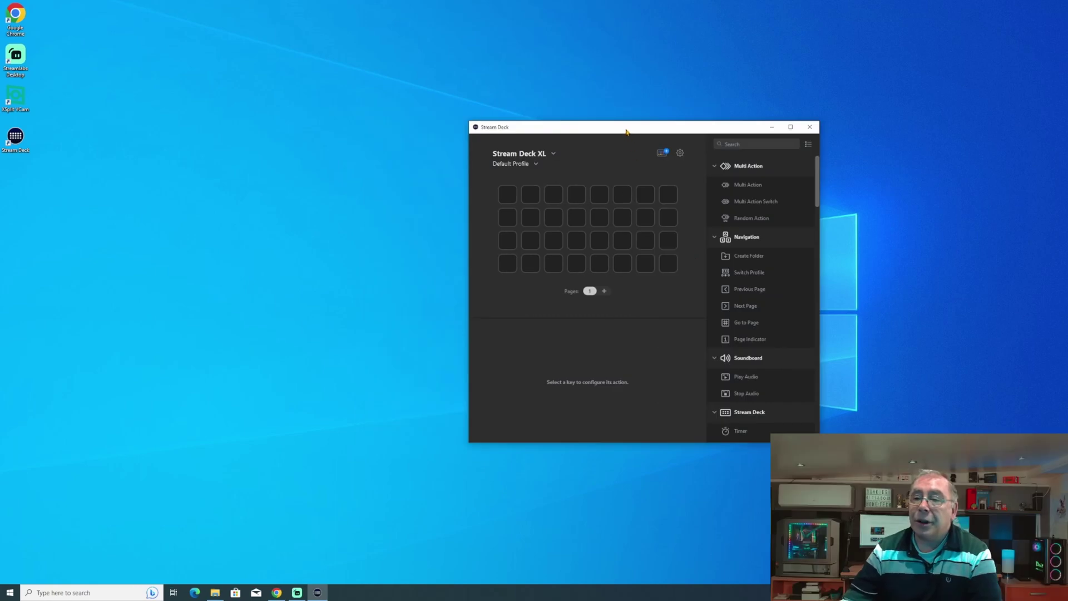
pyautogui.moveTo(624, 132); pyautogui.dragTo(527, 121)
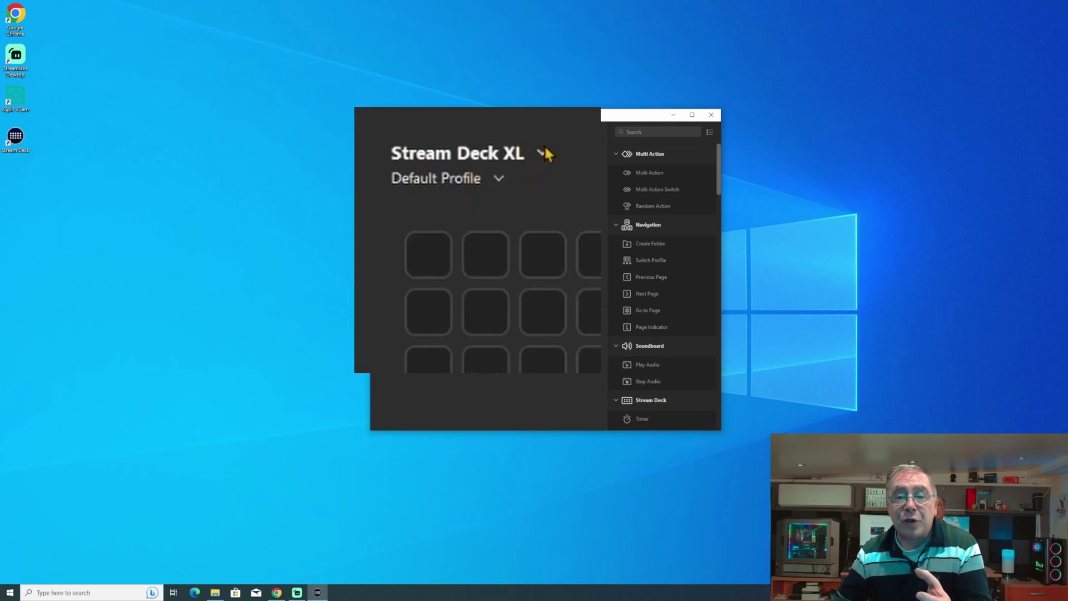
# Step: Examine the device choices for the Stream Deck XL and the profile choices for the Default Profile
pyautogui.click(541, 155)
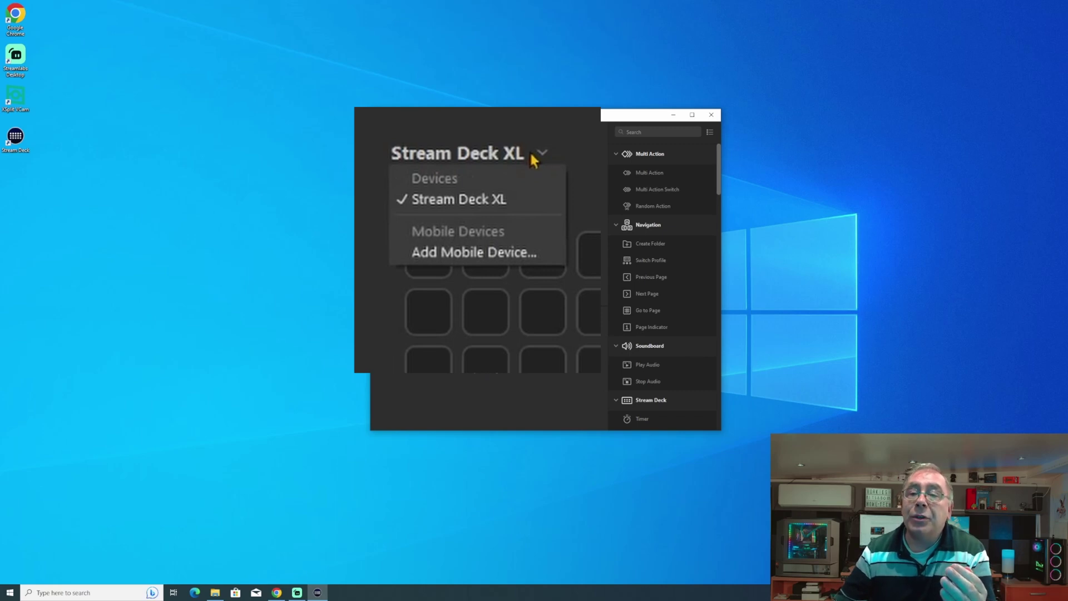
pyautogui.click(454, 142)
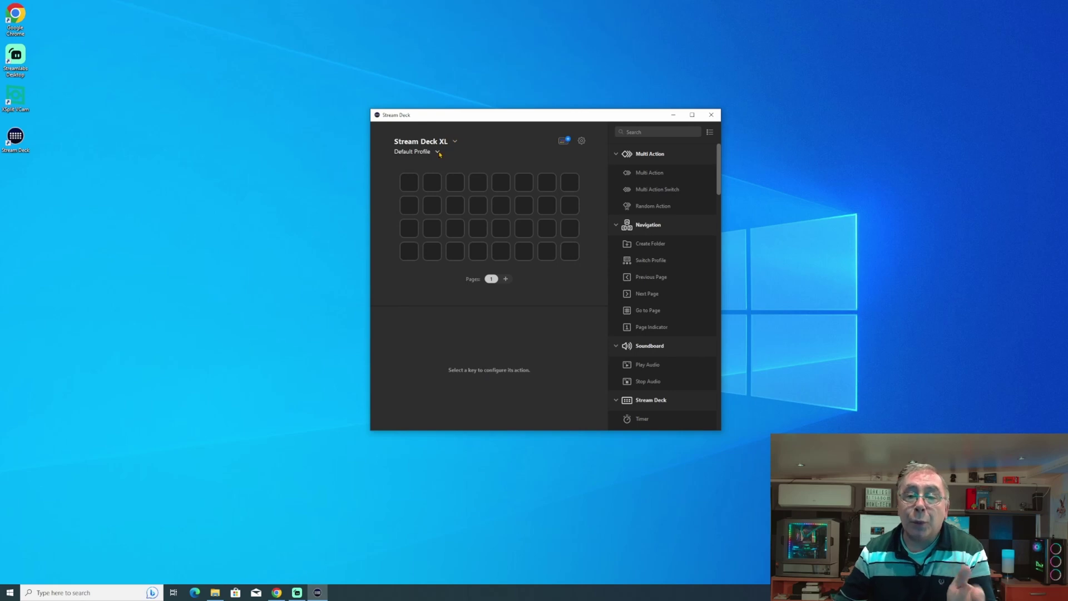
pyautogui.click(438, 152)
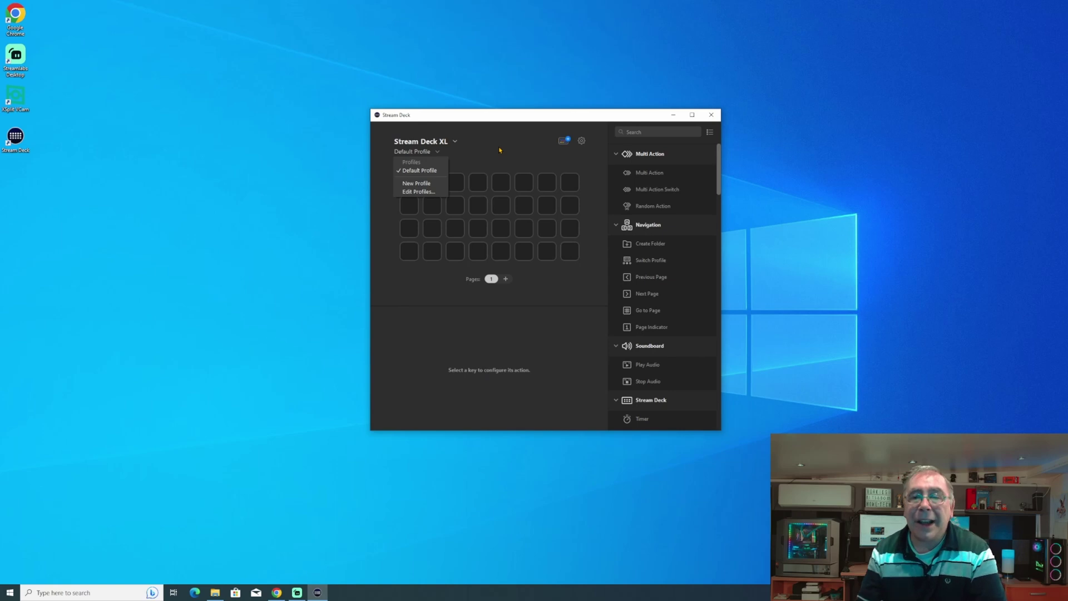
pyautogui.click(469, 162)
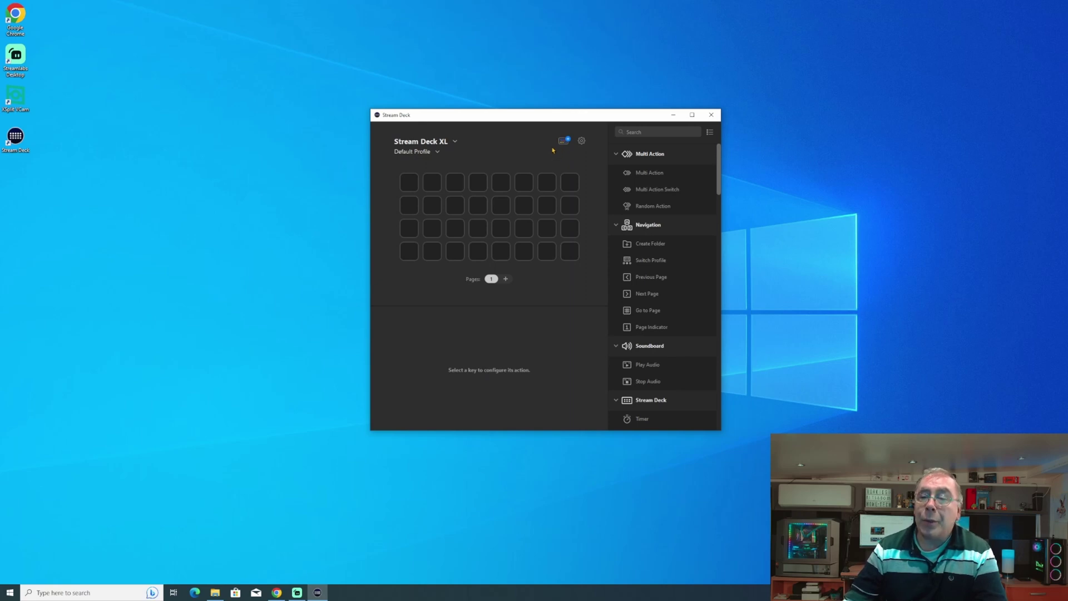
# Step: Review the General, Accounts and Profiles preferences, including the management options for the Default Profile, and close the preferences
pyautogui.click(581, 141)
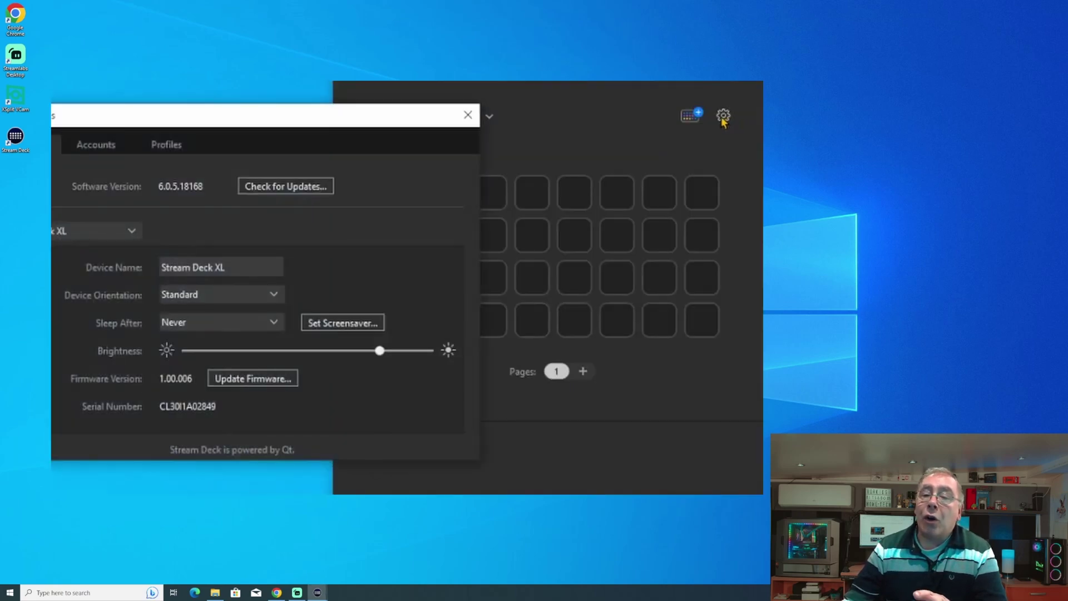
pyautogui.moveTo(196, 119); pyautogui.dragTo(325, 161)
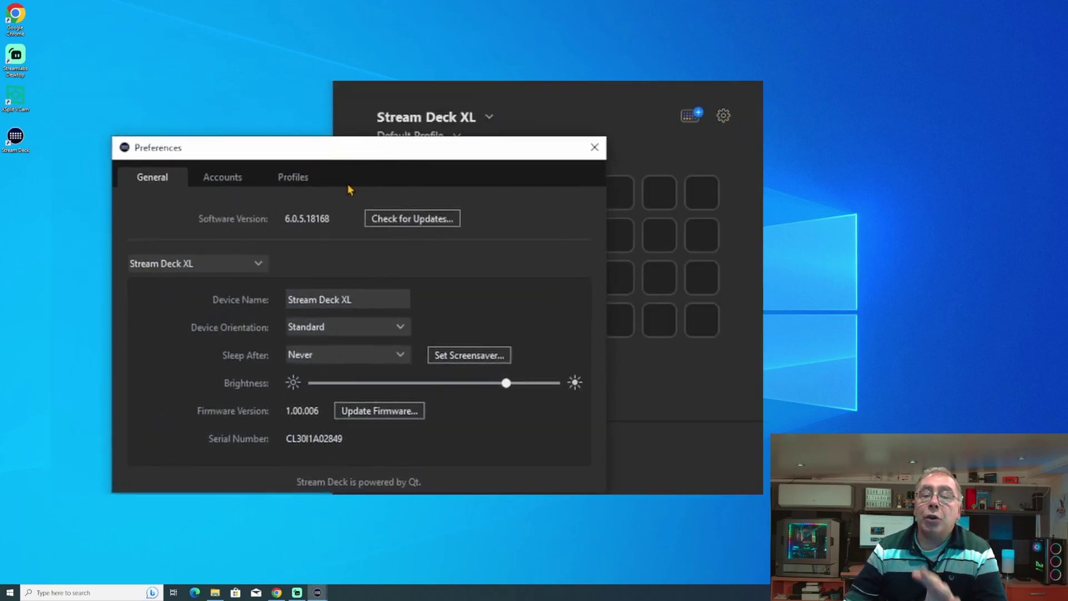
pyautogui.click(232, 189)
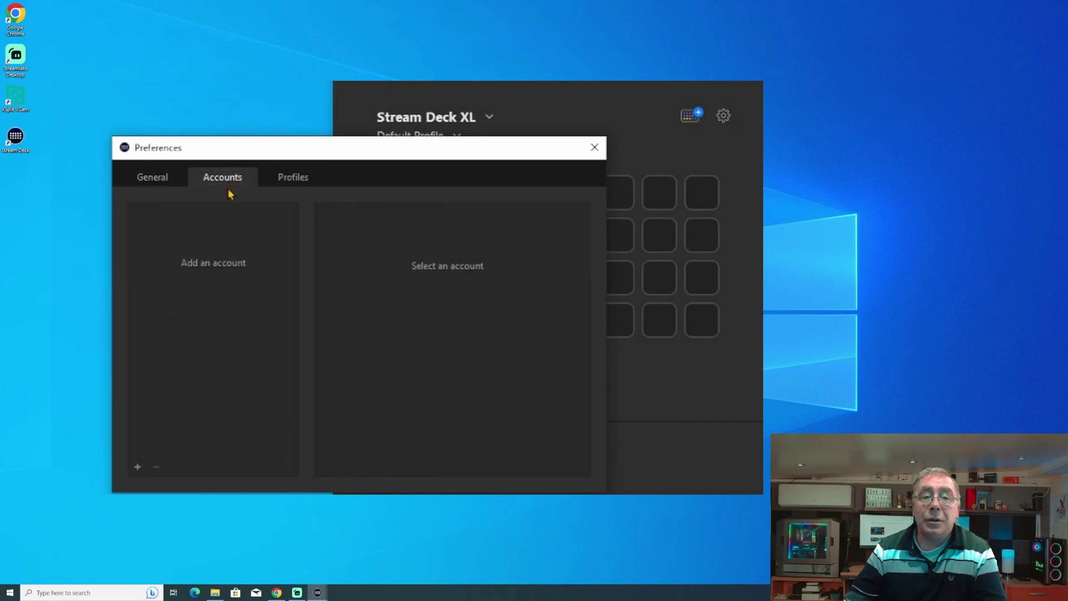
pyautogui.click(294, 182)
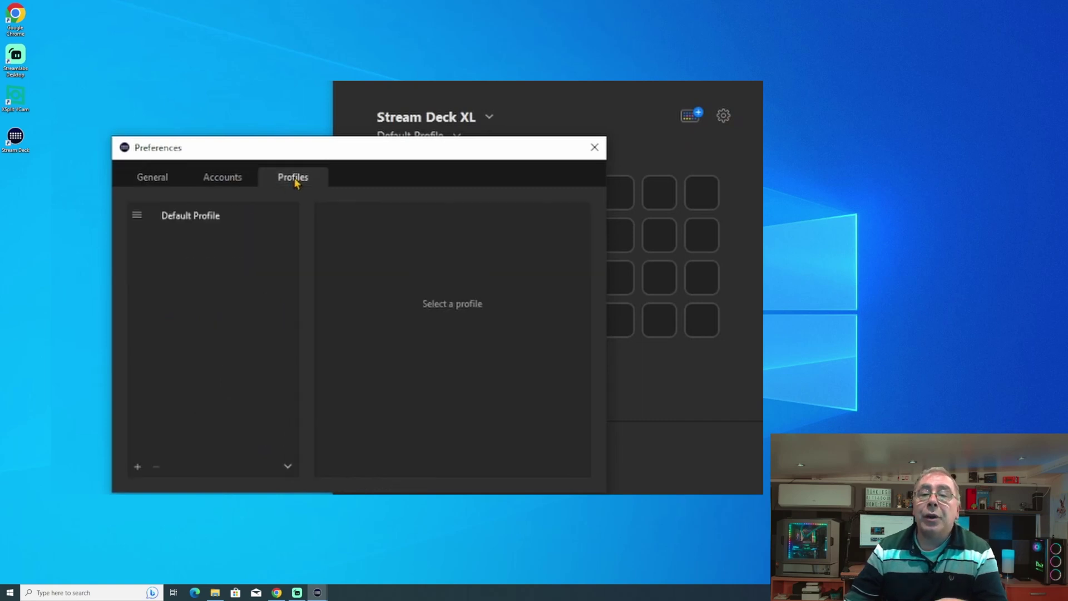
pyautogui.click(138, 219)
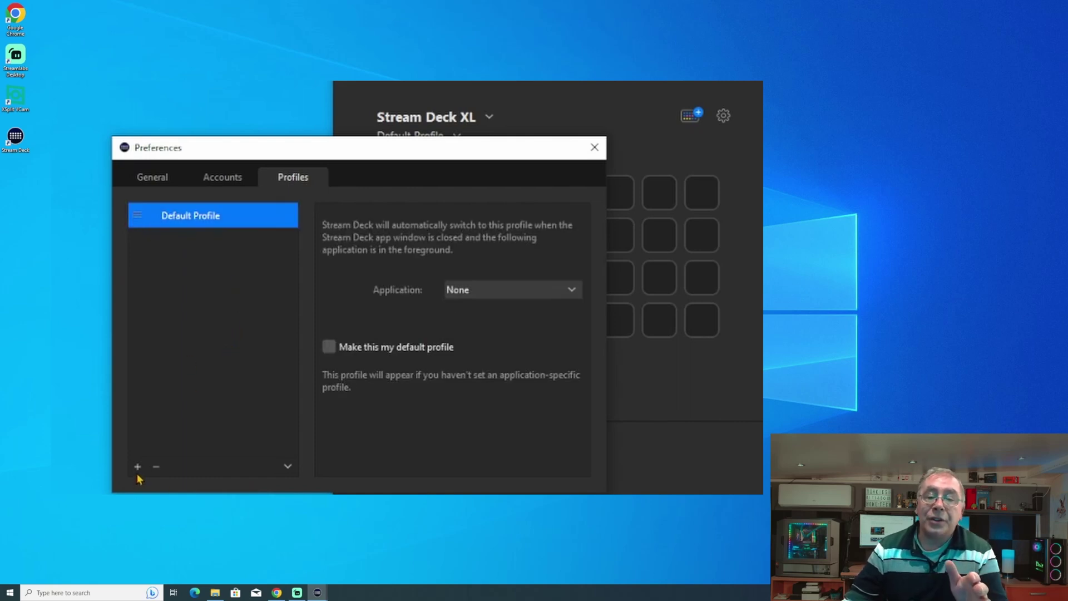
pyautogui.click(288, 467)
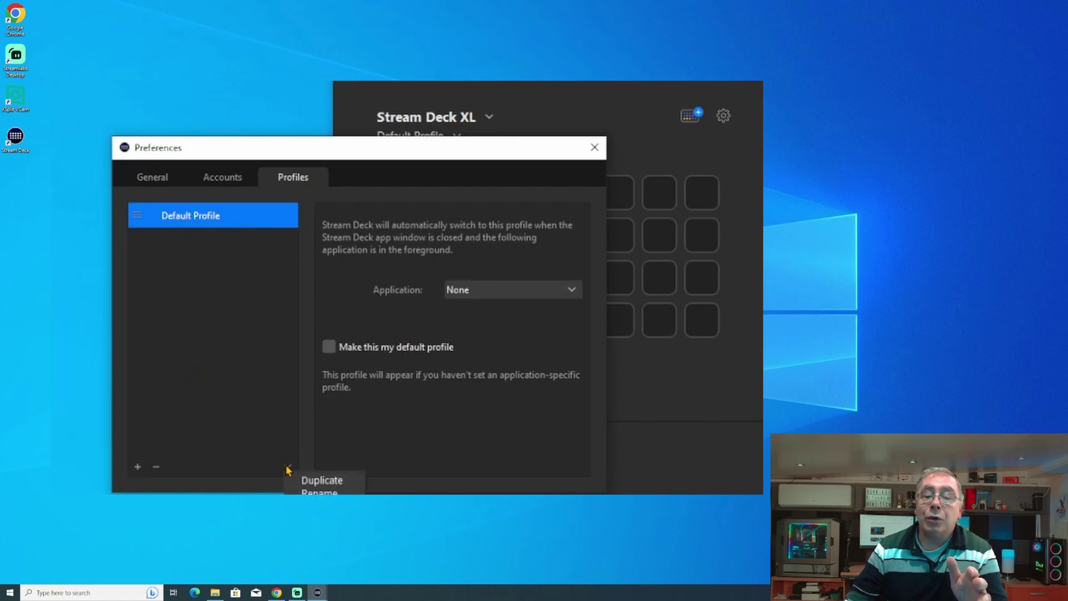
pyautogui.click(232, 361)
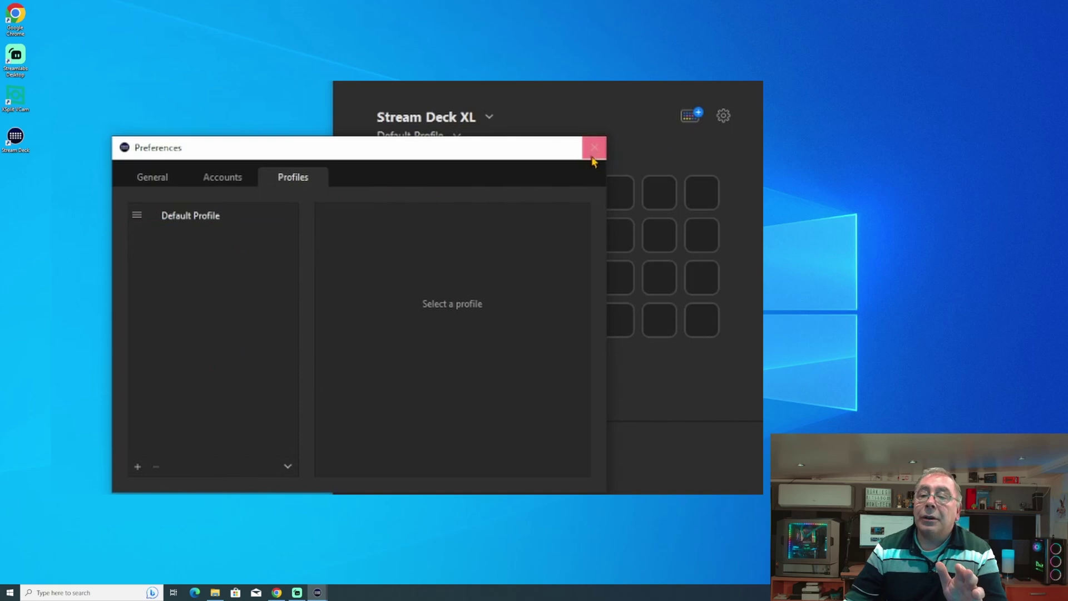
pyautogui.click(146, 177)
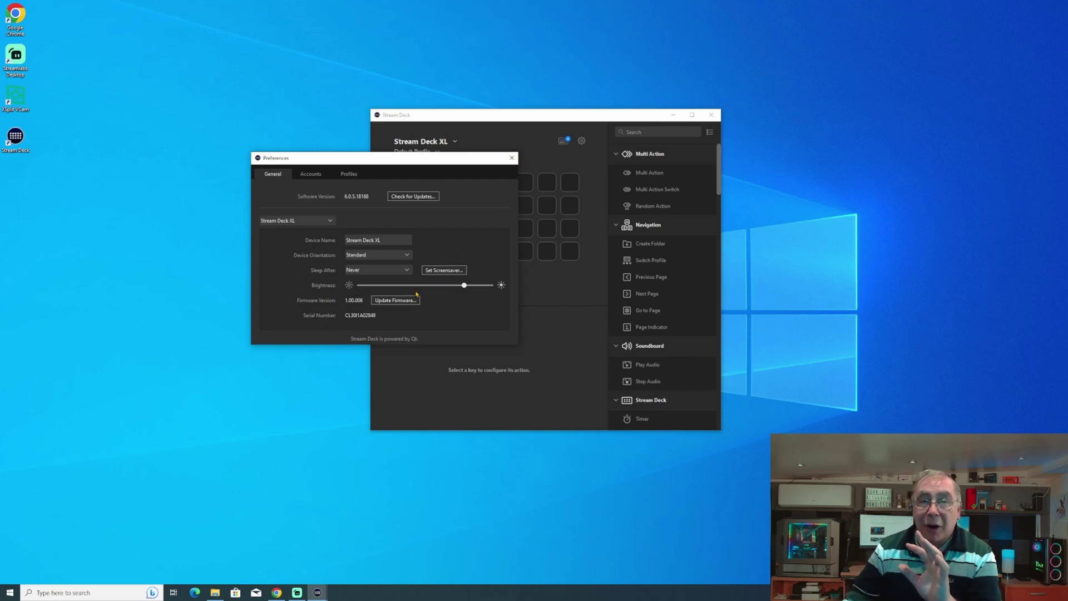
pyautogui.click(510, 158)
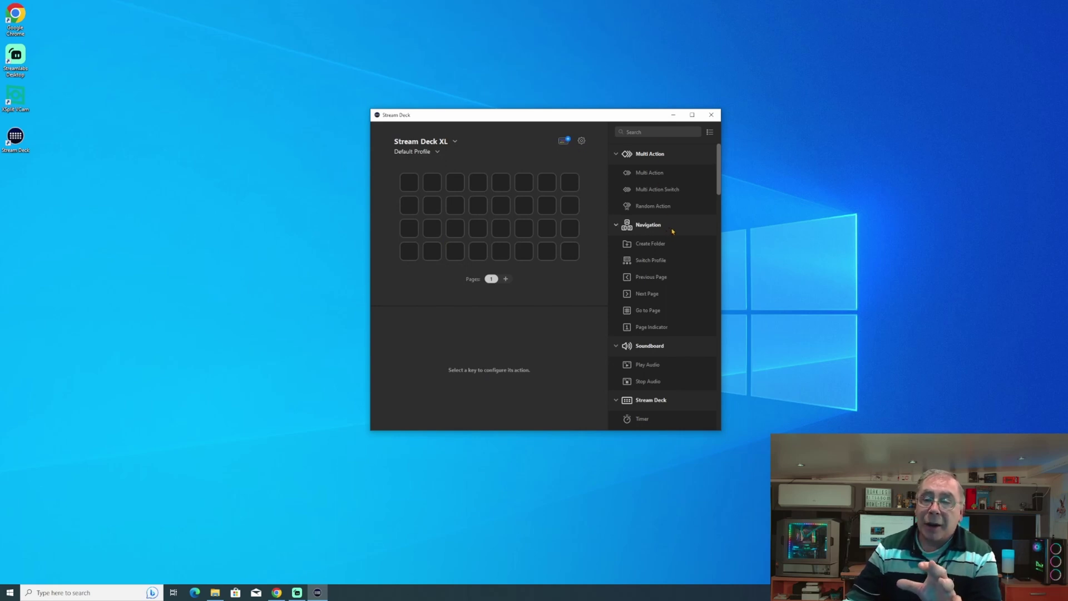
# Step: Add a Soundboard Play Audio action to the fifth key of the third row and assign the Strong Stormy Wind - Looping sound
pyautogui.scroll(-3, 657, 223)
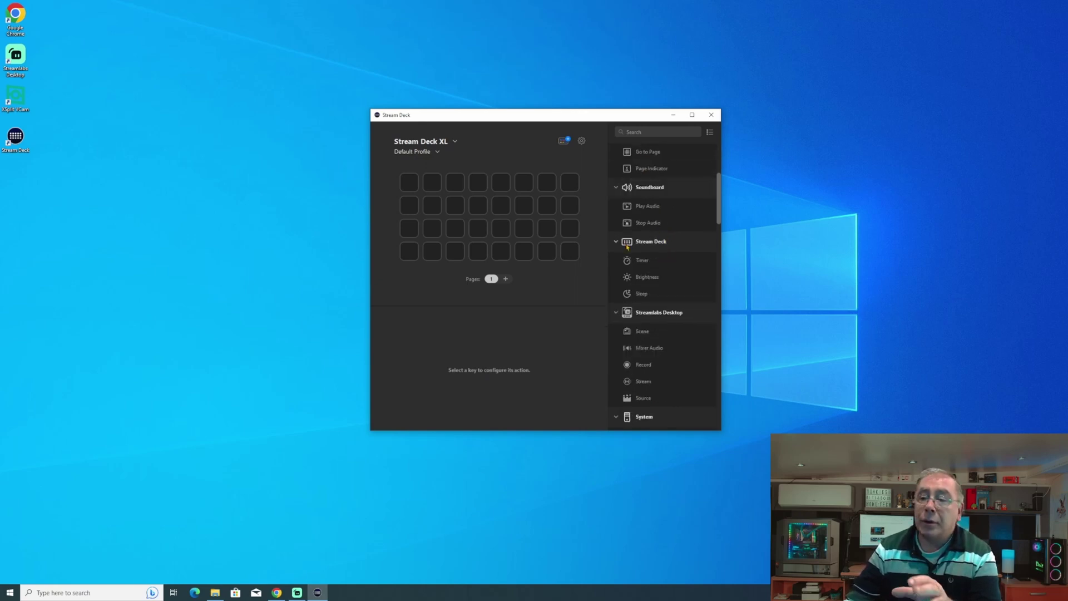
pyautogui.scroll(1, 627, 247)
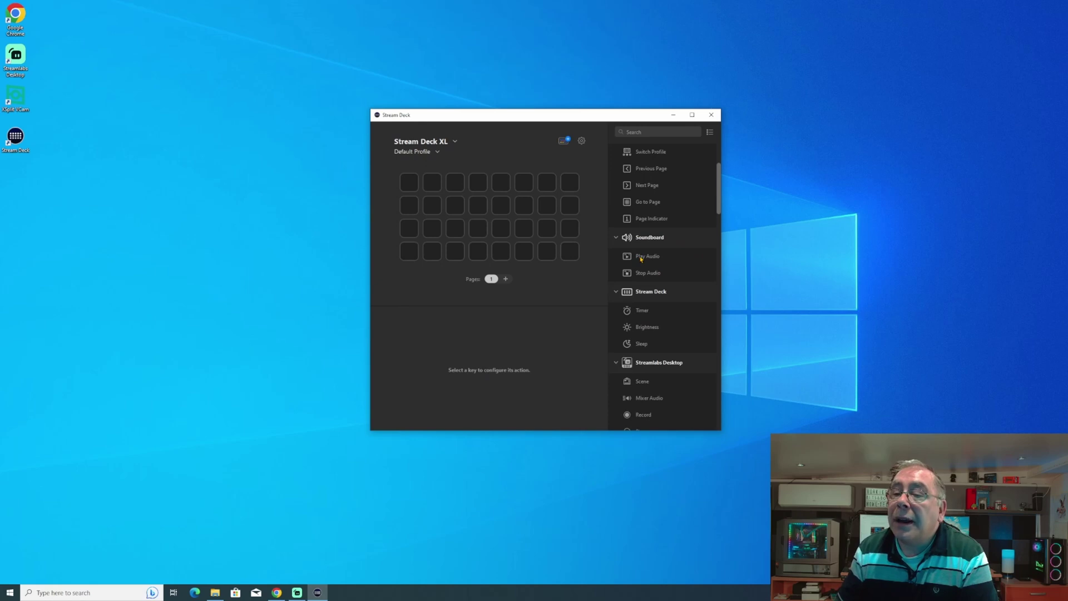
pyautogui.moveTo(640, 258); pyautogui.dragTo(503, 232)
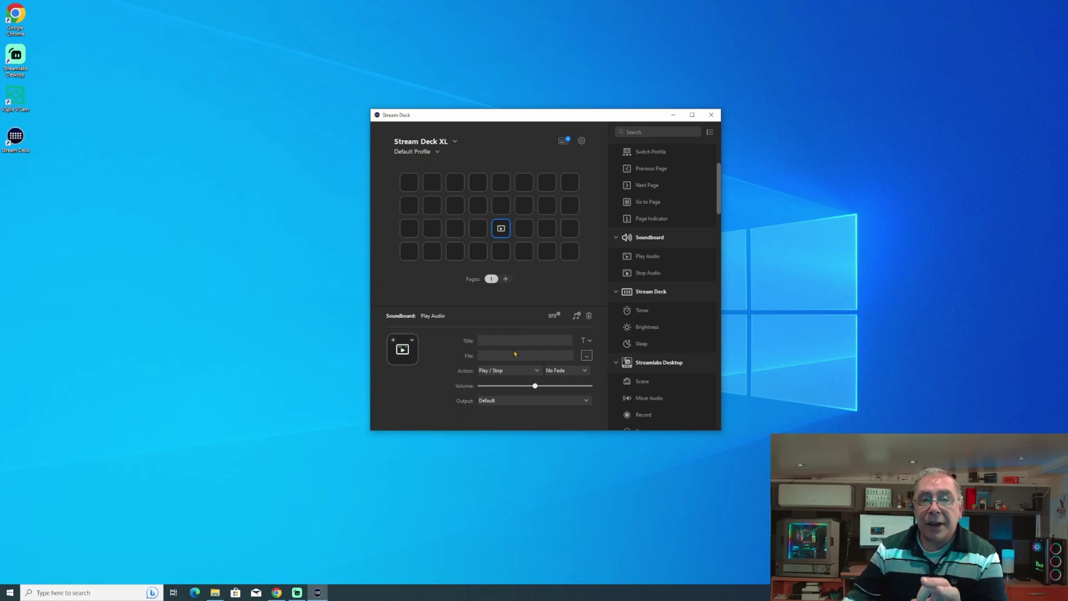
pyautogui.click(587, 356)
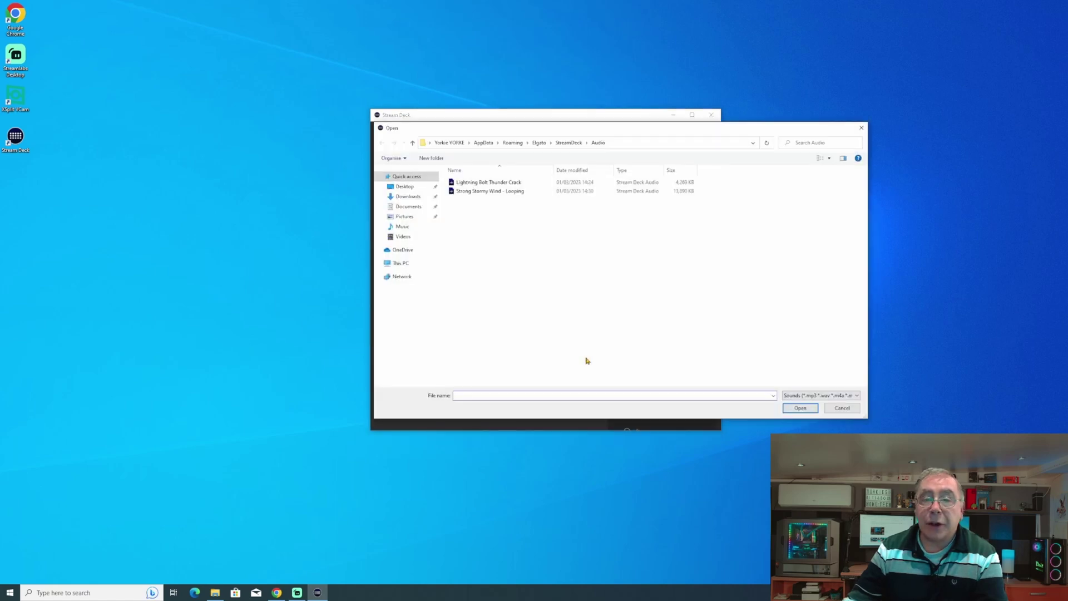
pyautogui.click(478, 192)
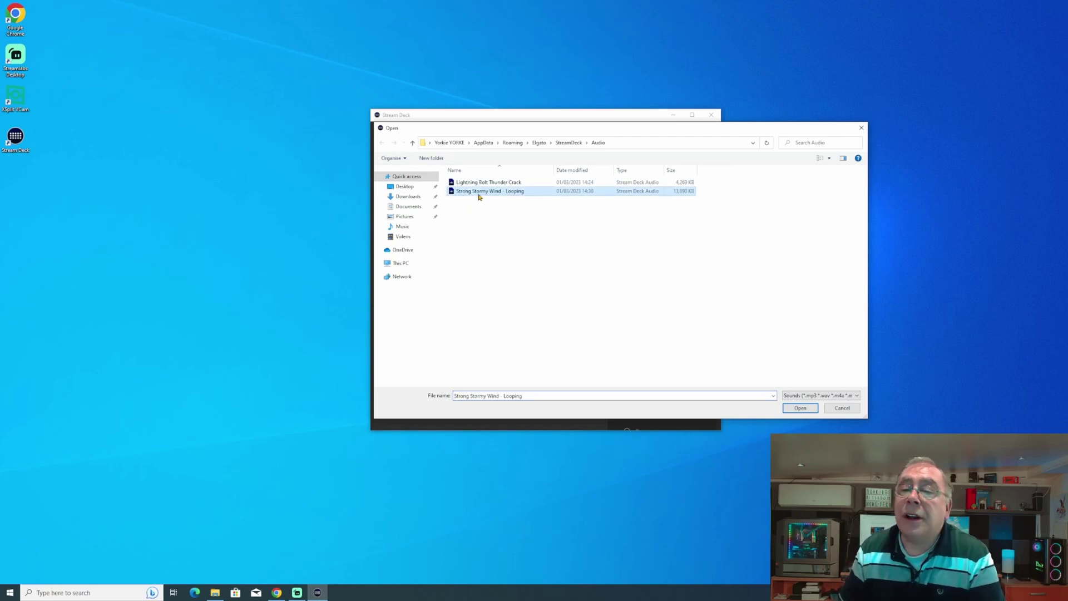
pyautogui.click(799, 407)
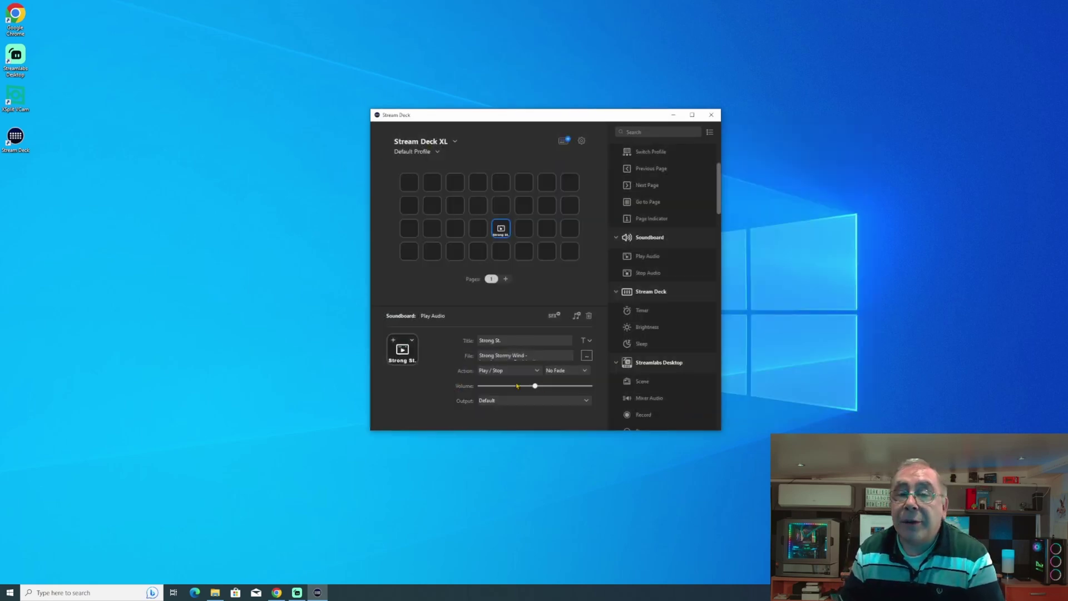
# Step: Change the Play Audio key's sound file to Lightning Bolt Thunder Crack from the recent files
pyautogui.click(586, 355)
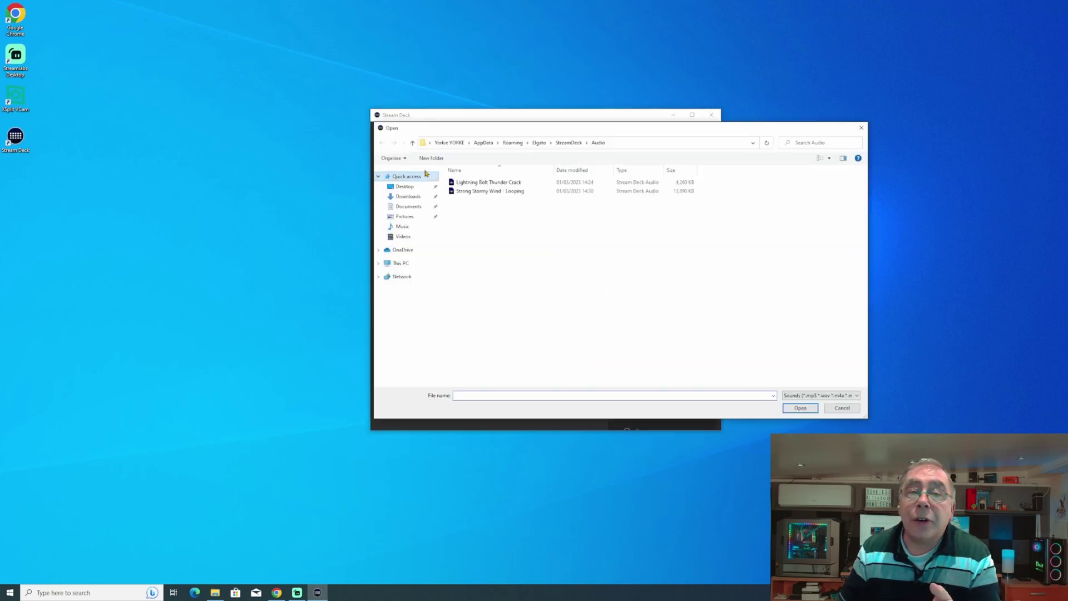
pyautogui.click(405, 264)
pyautogui.doubleClick(474, 271)
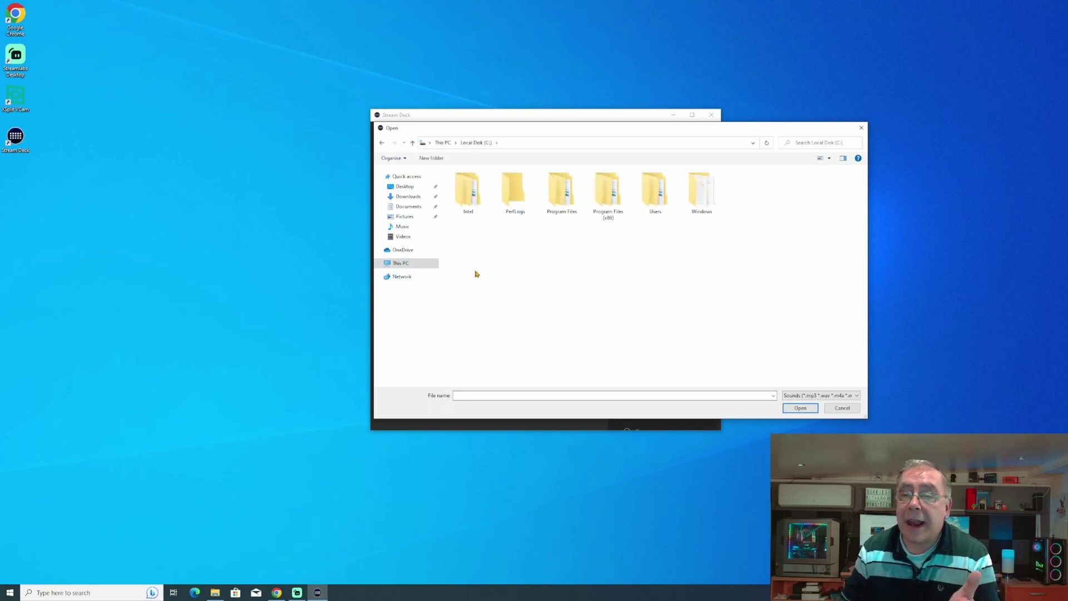
pyautogui.click(406, 177)
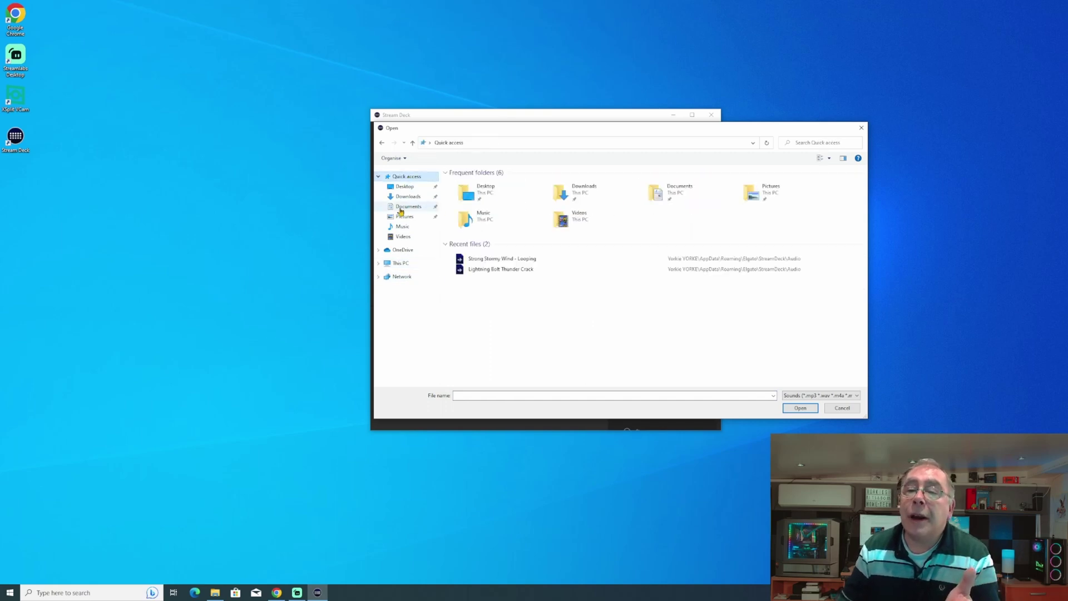
pyautogui.click(510, 271)
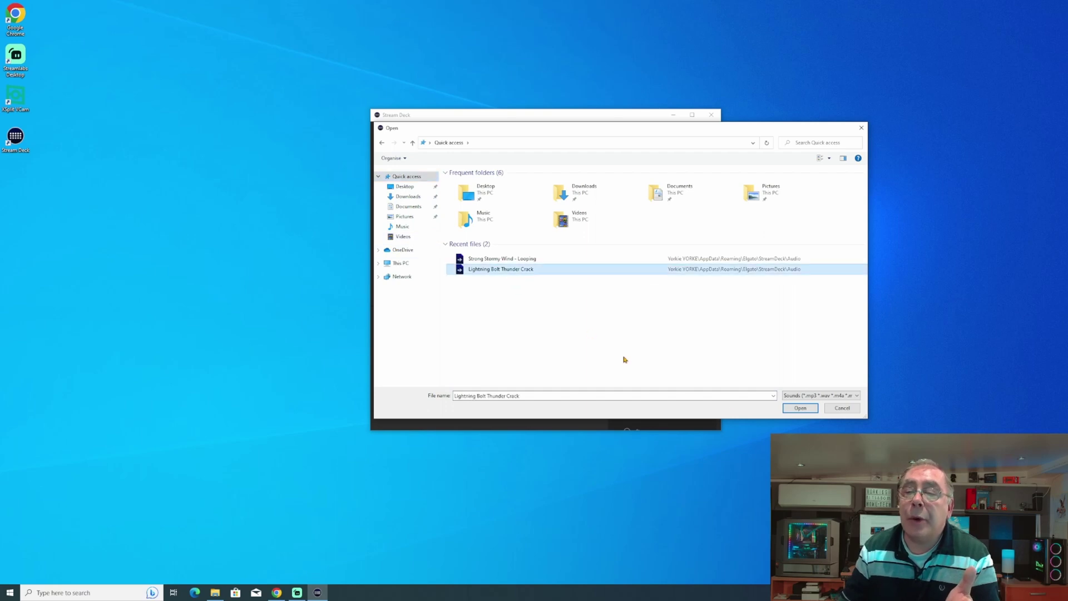
pyautogui.click(800, 407)
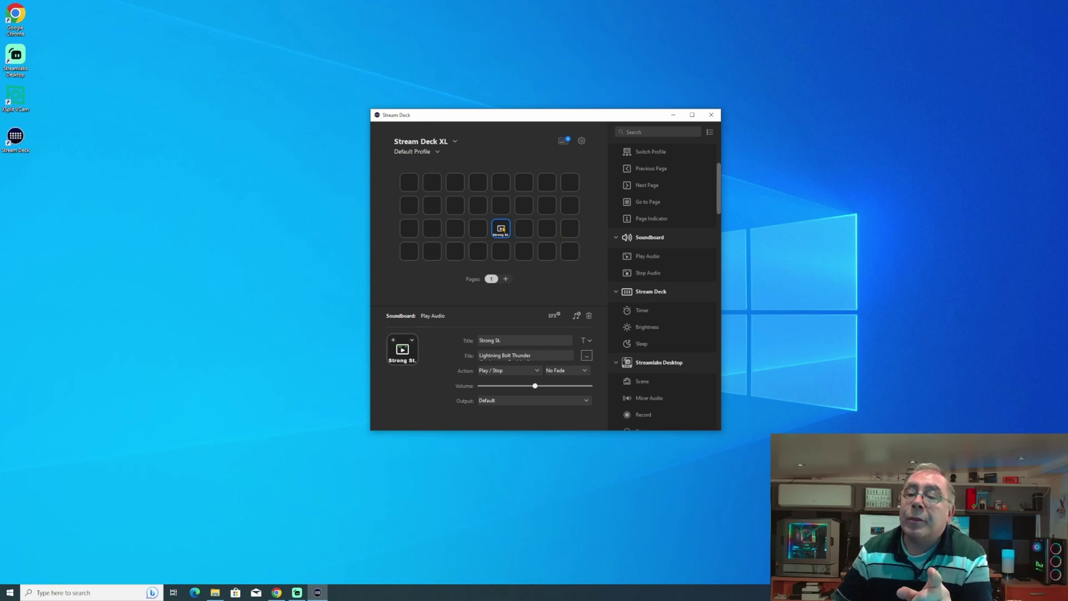
# Step: Copy the Play Audio key and paste it onto the sixth key of the third row
pyautogui.rightClick(499, 228)
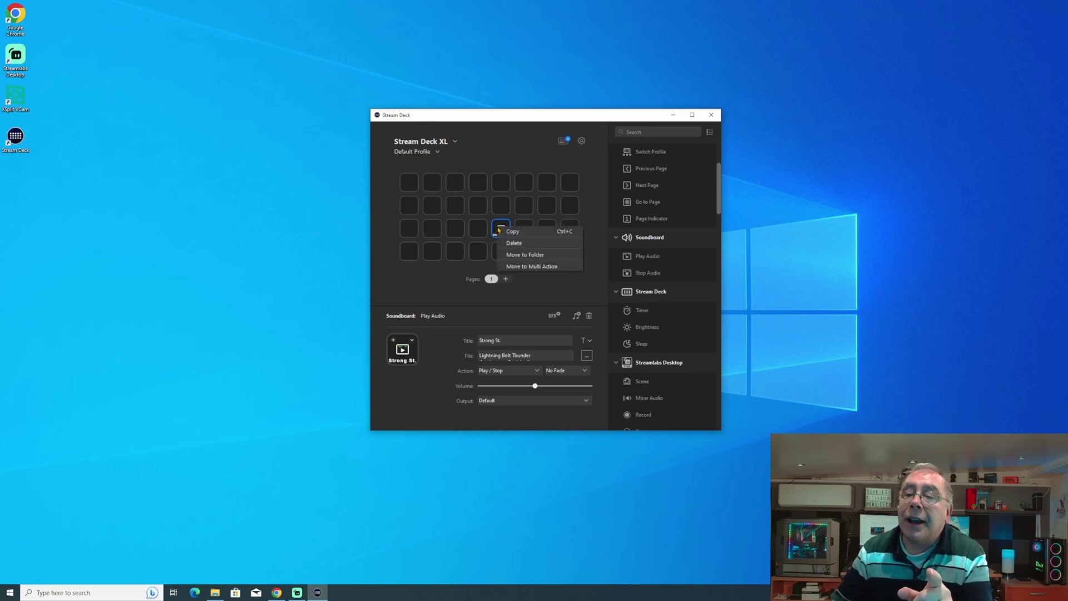
pyautogui.click(527, 231)
pyautogui.click(524, 229)
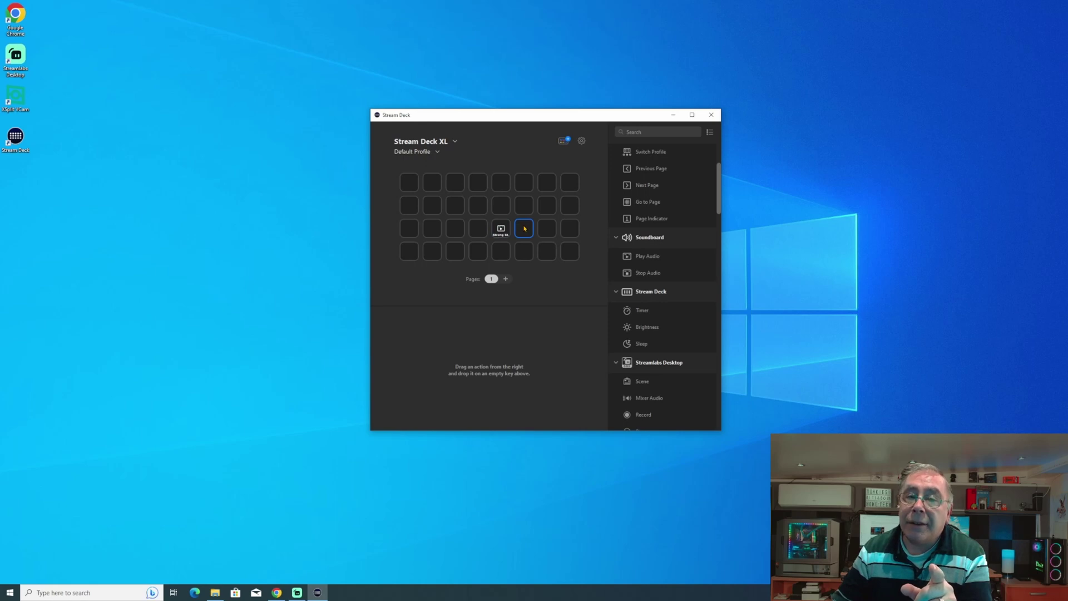
pyautogui.rightClick(524, 228)
pyautogui.click(532, 232)
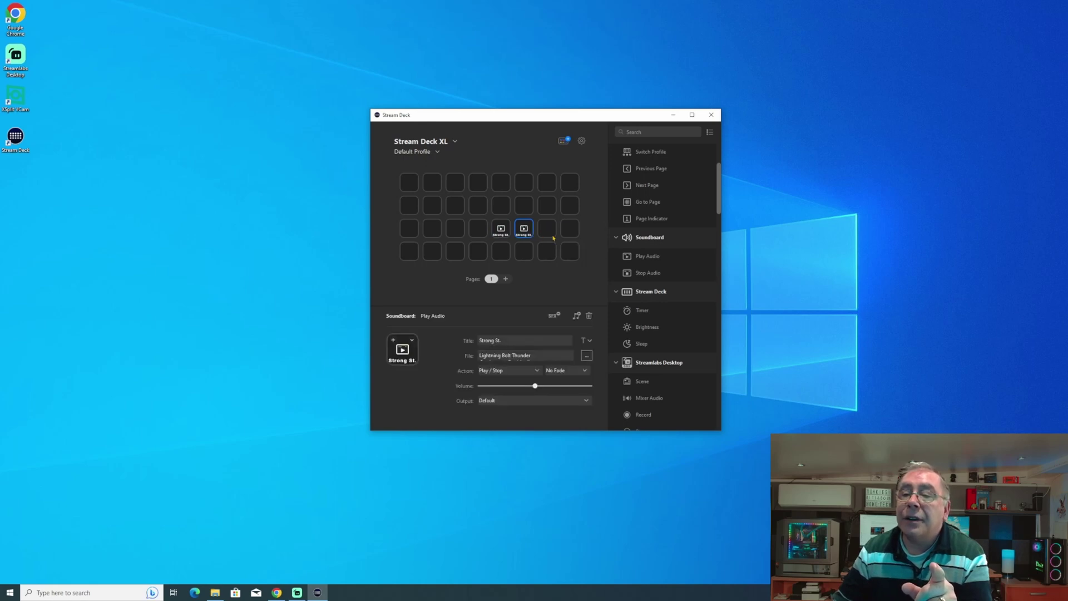
# Step: Set the pasted key's sound file to Strong Stormy Wind - Looping
pyautogui.click(586, 356)
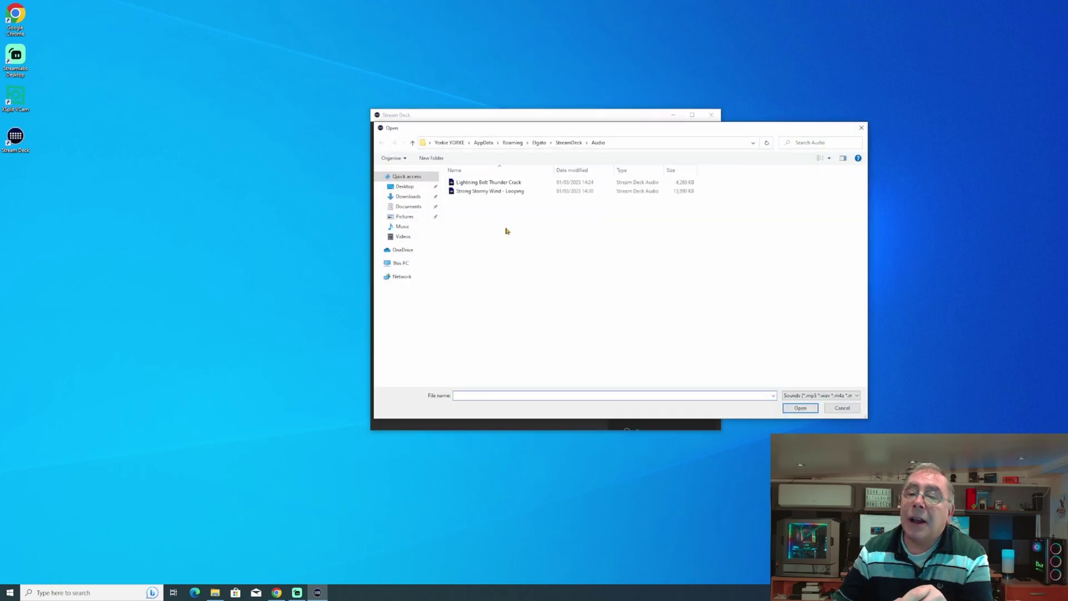
pyautogui.click(483, 183)
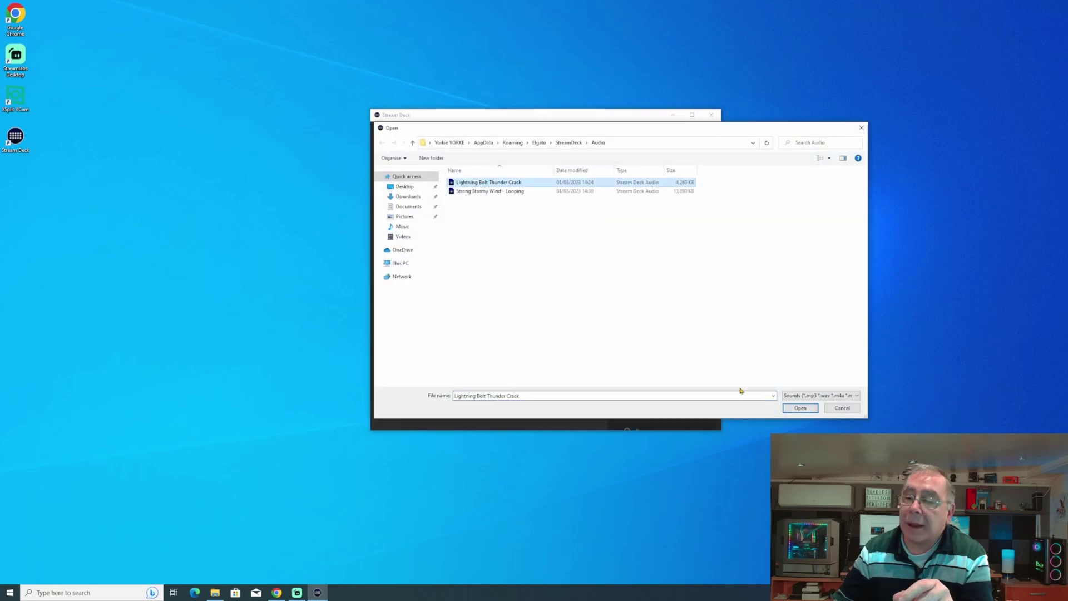
pyautogui.click(799, 408)
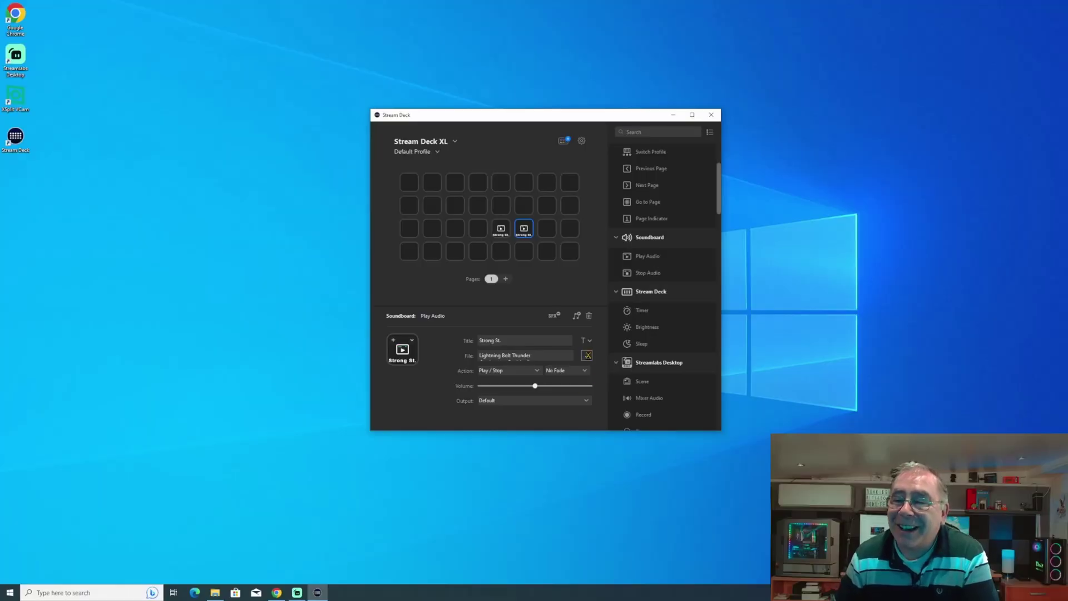
pyautogui.click(488, 192)
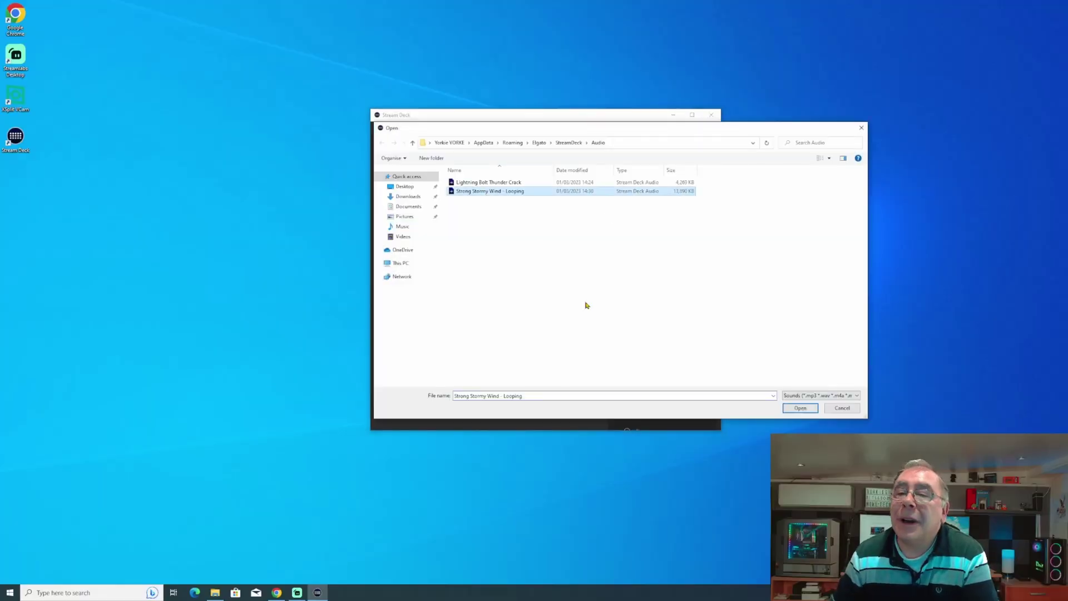
pyautogui.click(800, 408)
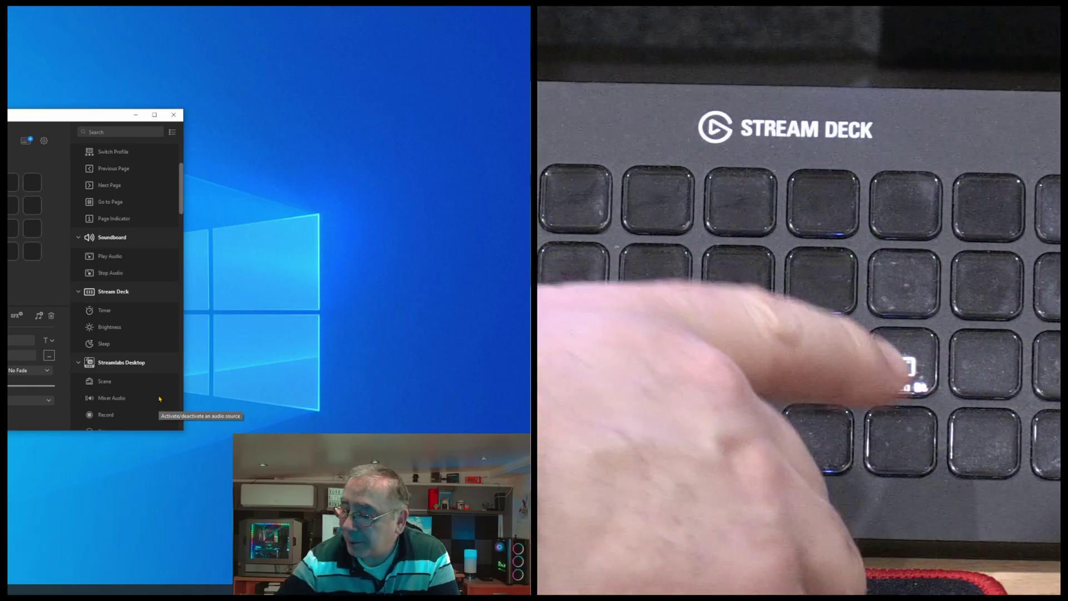
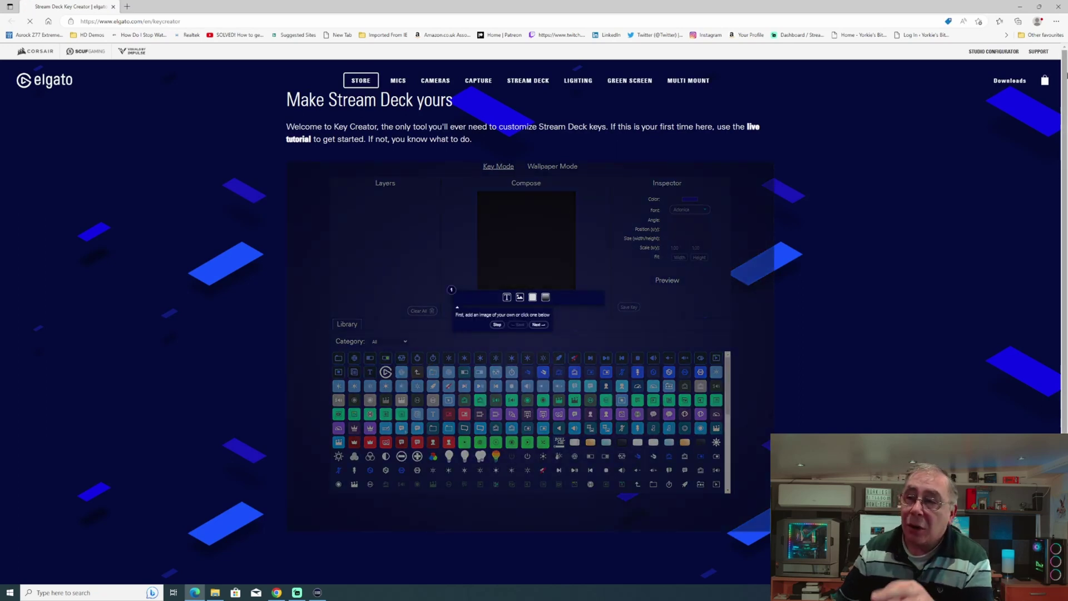
# Step: Close the Key Creator web page, view the file picker for setting the key's icon from a file, and cancel it
pyautogui.click(1058, 8)
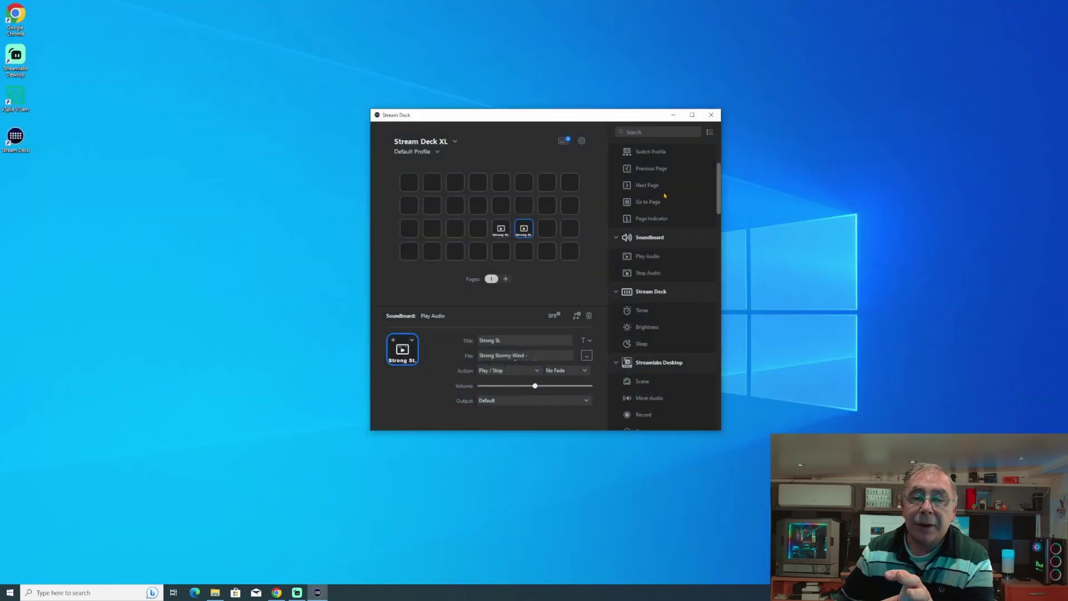
pyautogui.click(401, 350)
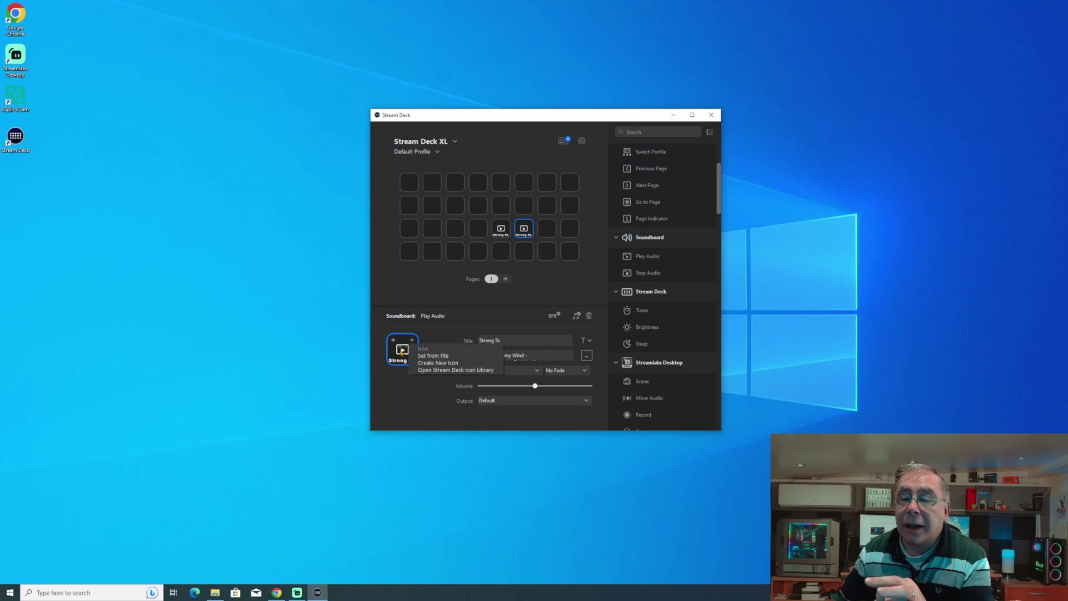
pyautogui.click(438, 356)
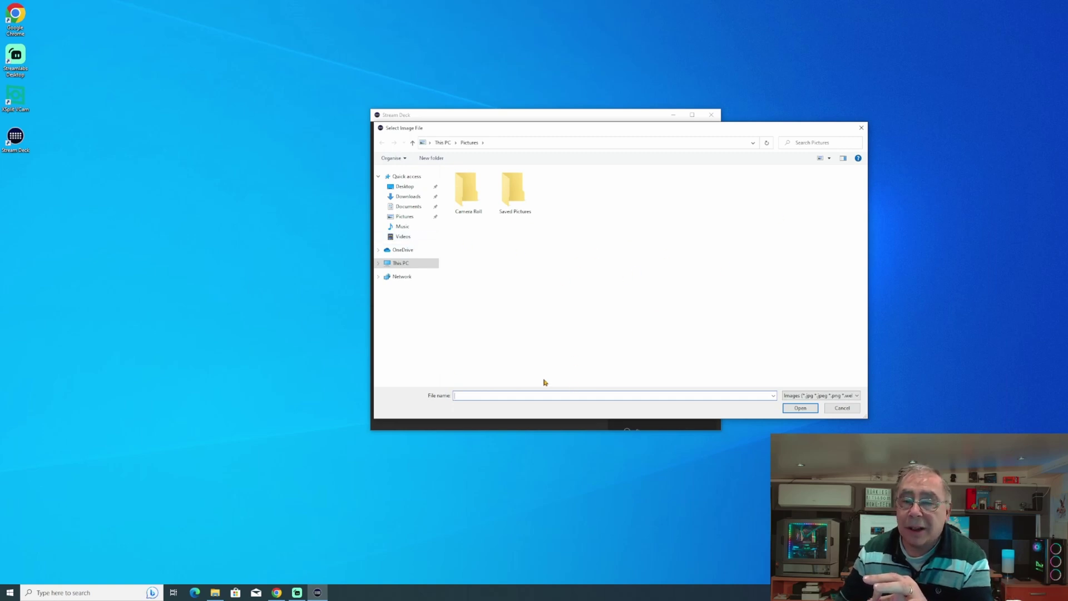
pyautogui.click(841, 409)
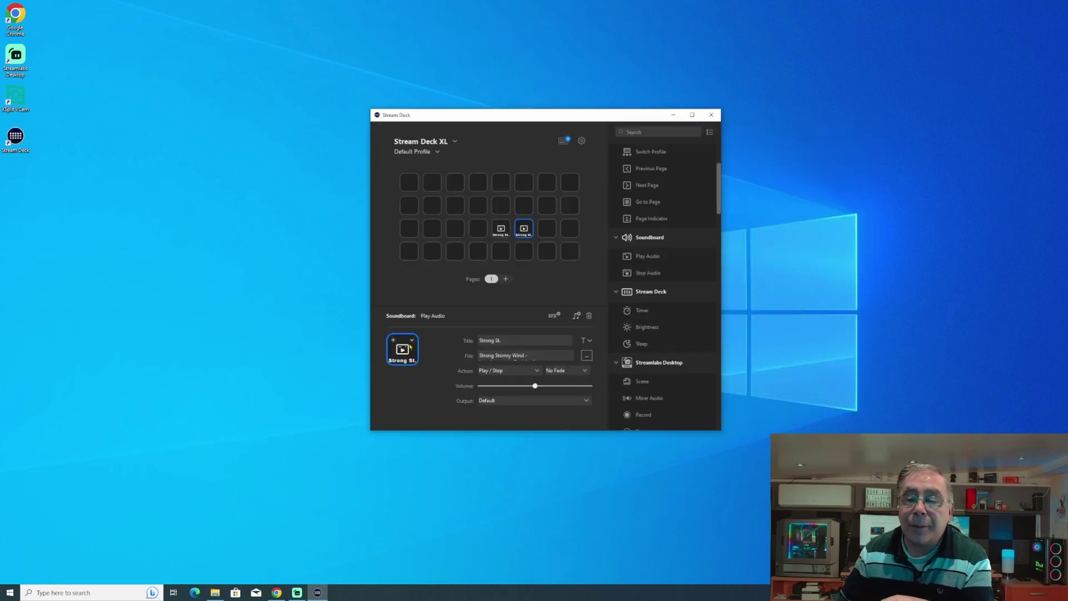
# Step: Open the Stream Deck icon library for the selected key, look through the Elgato icons and close the library
pyautogui.click(412, 341)
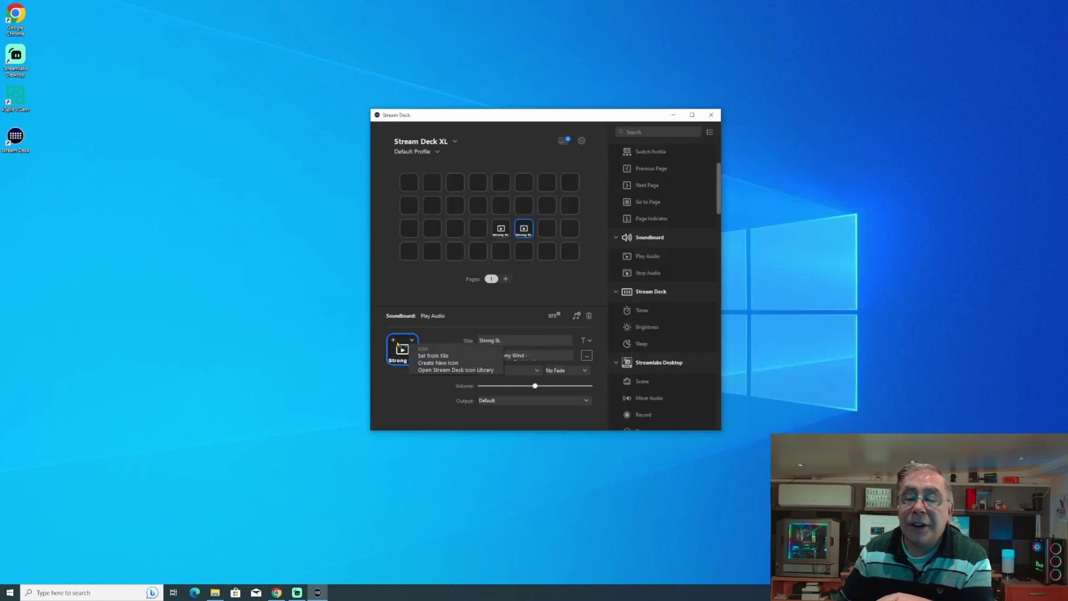
pyautogui.click(455, 370)
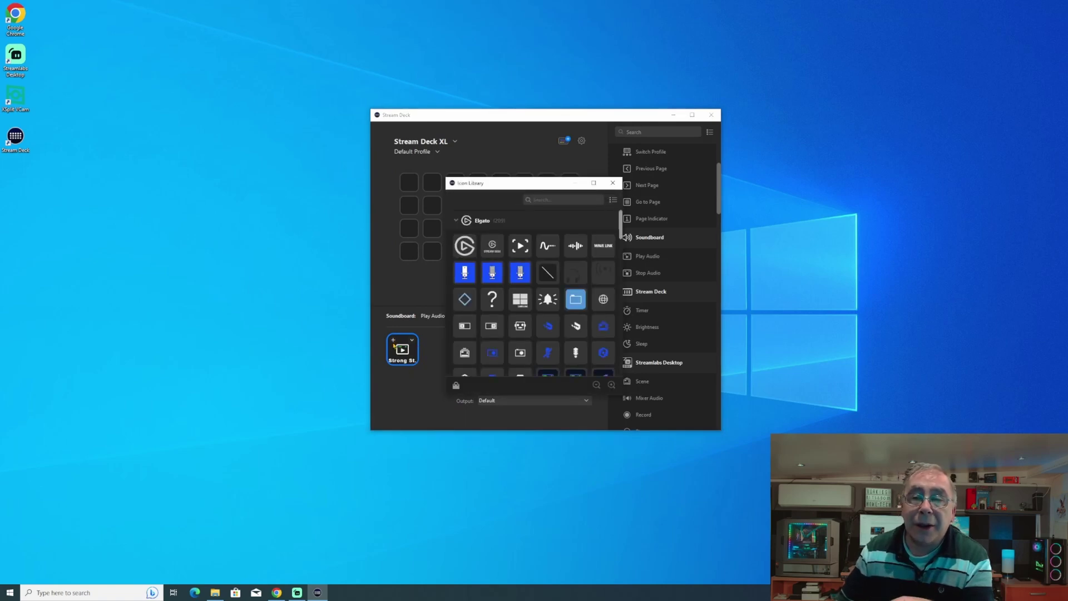
pyautogui.scroll(-6, 550, 339)
pyautogui.scroll(-5, 544, 345)
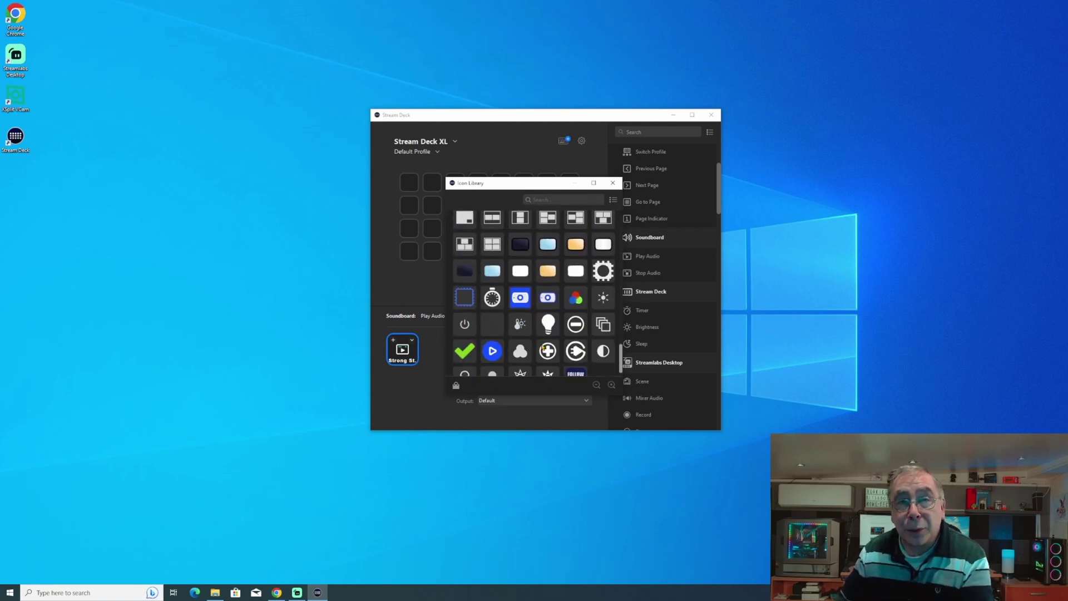
pyautogui.scroll(-1, 545, 347)
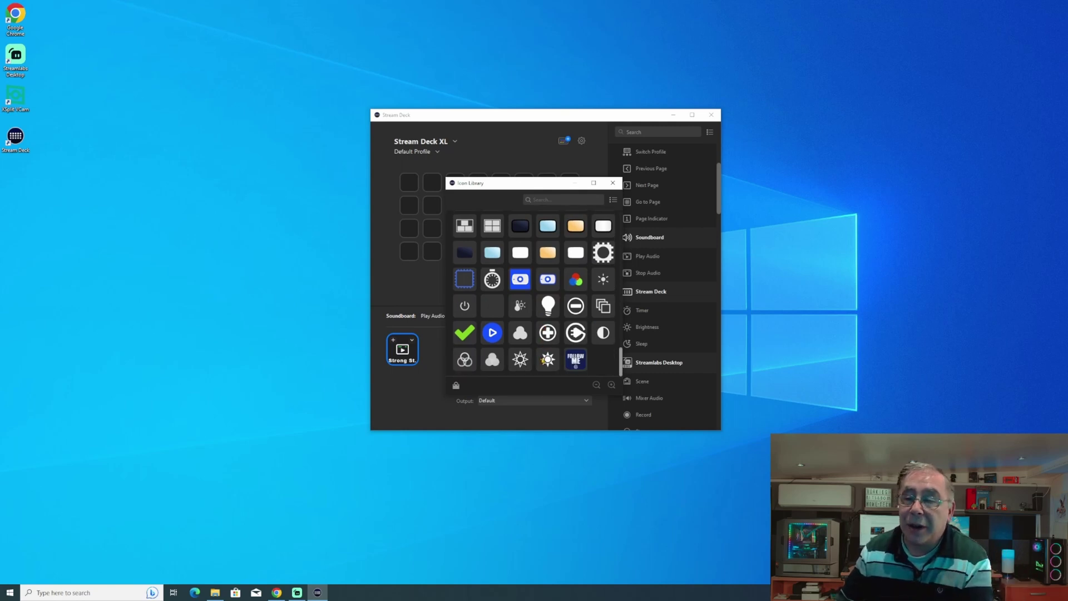
pyautogui.click(612, 182)
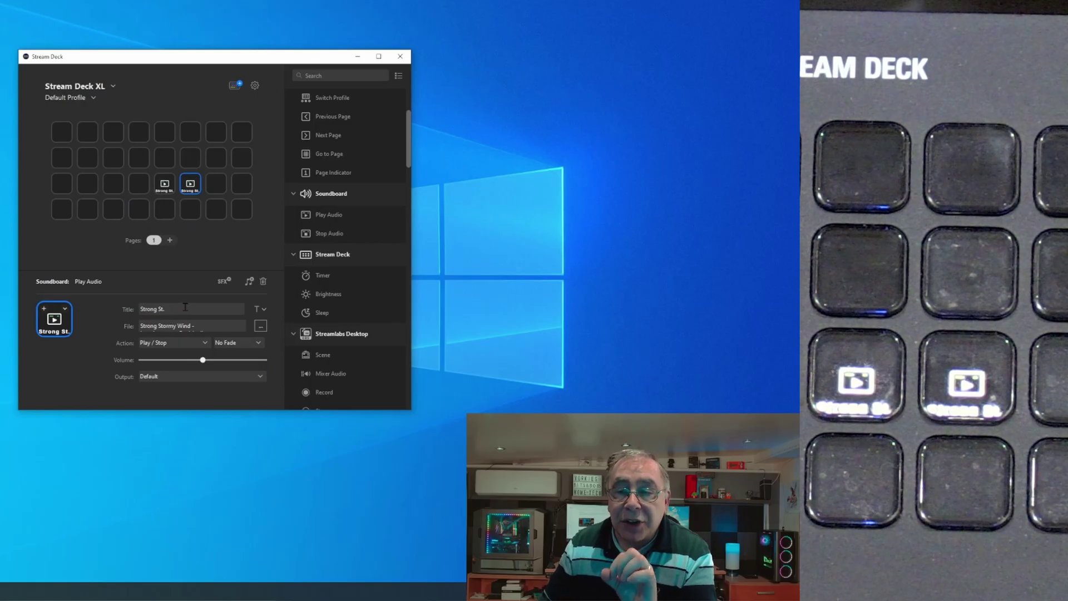
# Step: Replace the title of the sixth key in the third row with "wind"
pyautogui.click(519, 339)
pyautogui.doubleClick(186, 307)
pyautogui.click(185, 307)
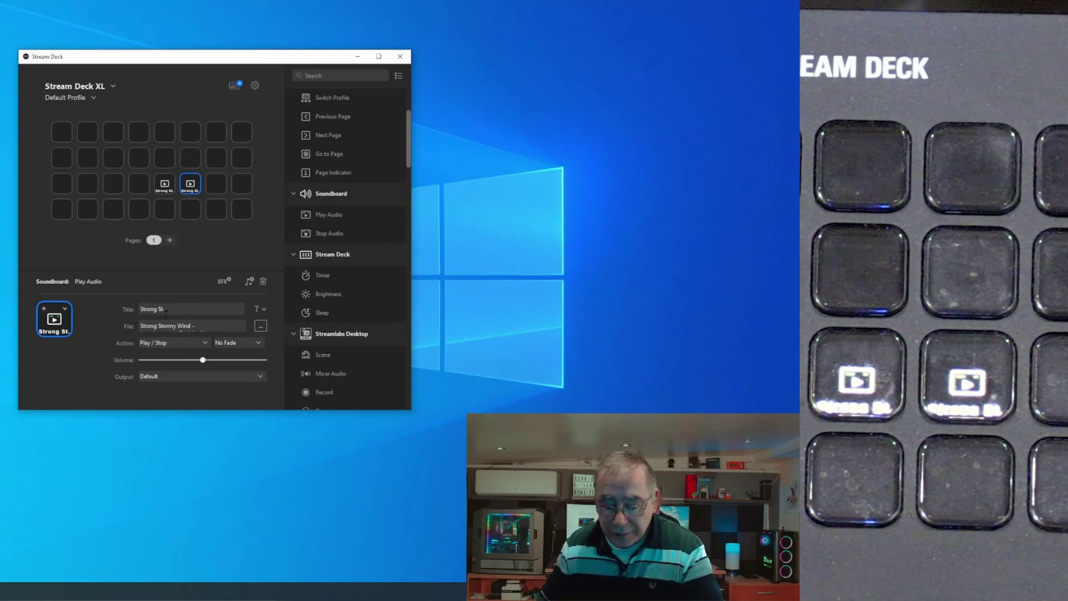
pyautogui.press('BackSpace')
pyautogui.press('BackSpace')
pyautogui.press('BackSpace')
pyautogui.press('BackSpace')
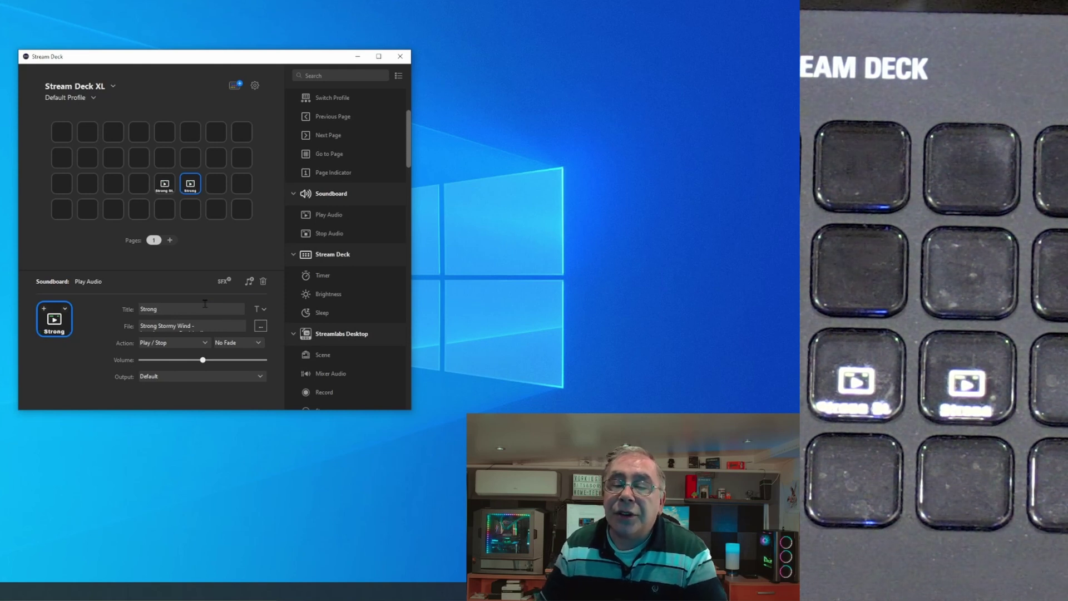
pyautogui.doubleClick(163, 309)
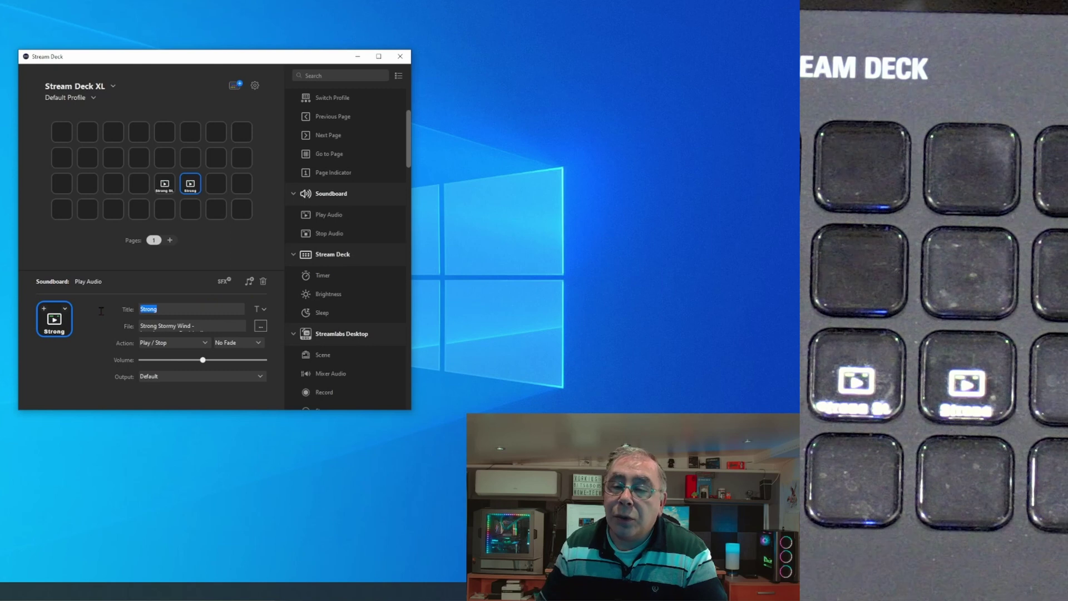
pyautogui.write('wind')
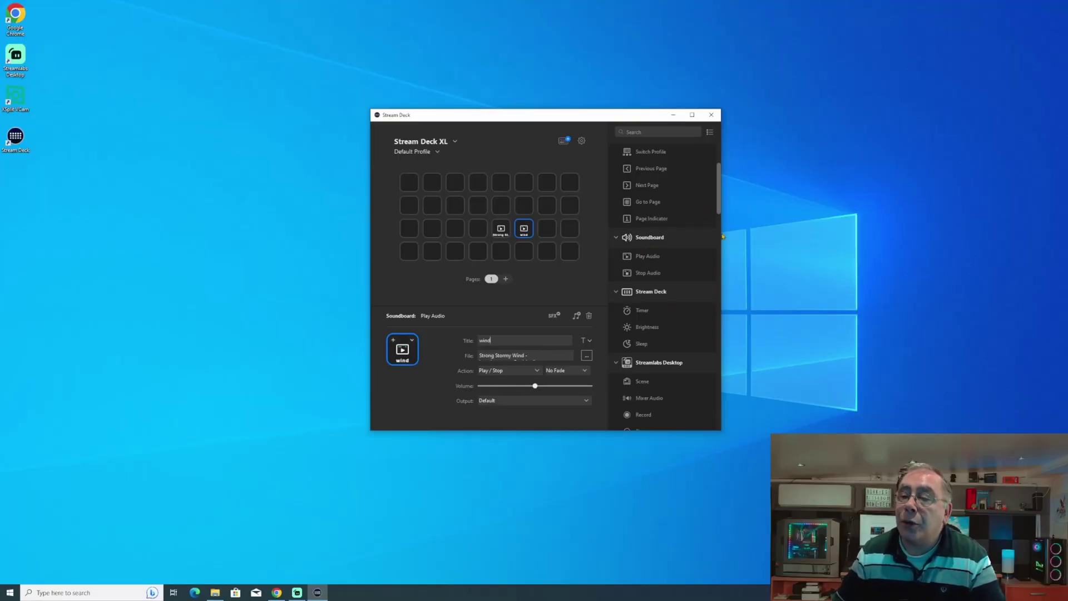
# Step: Assign the Stream Deck Brightness action to the seventh key in the second row
pyautogui.moveTo(718, 206); pyautogui.dragTo(725, 178)
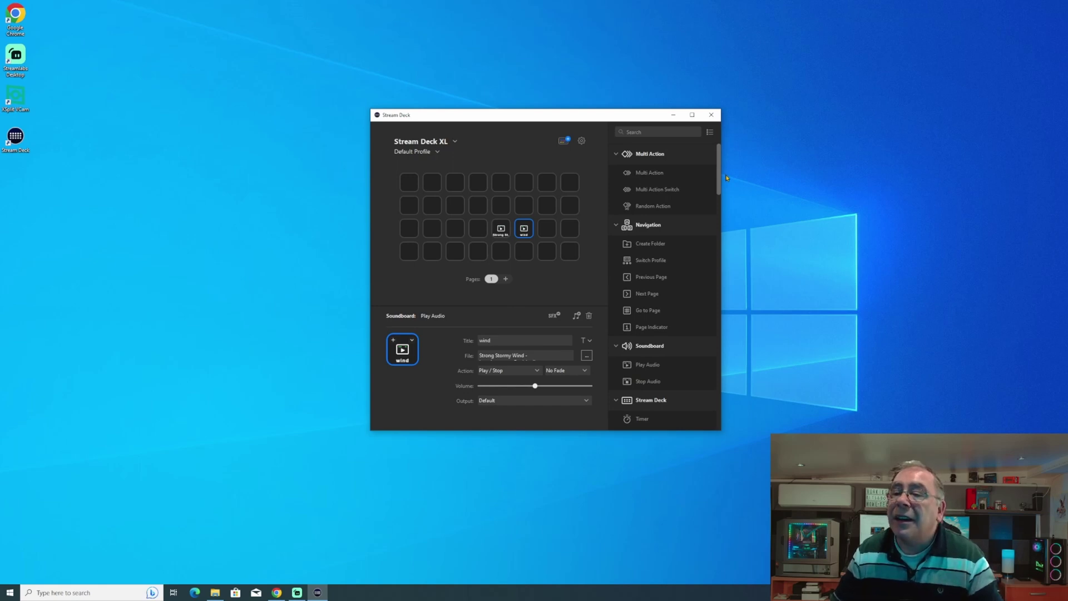
pyautogui.moveTo(726, 177); pyautogui.dragTo(724, 200)
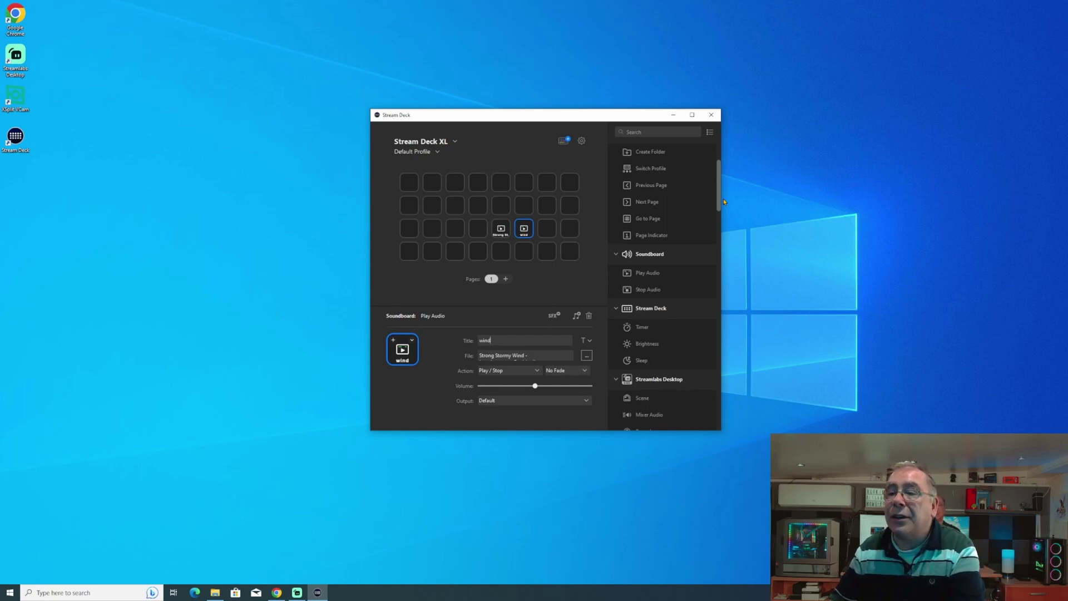
pyautogui.moveTo(723, 199); pyautogui.dragTo(719, 217)
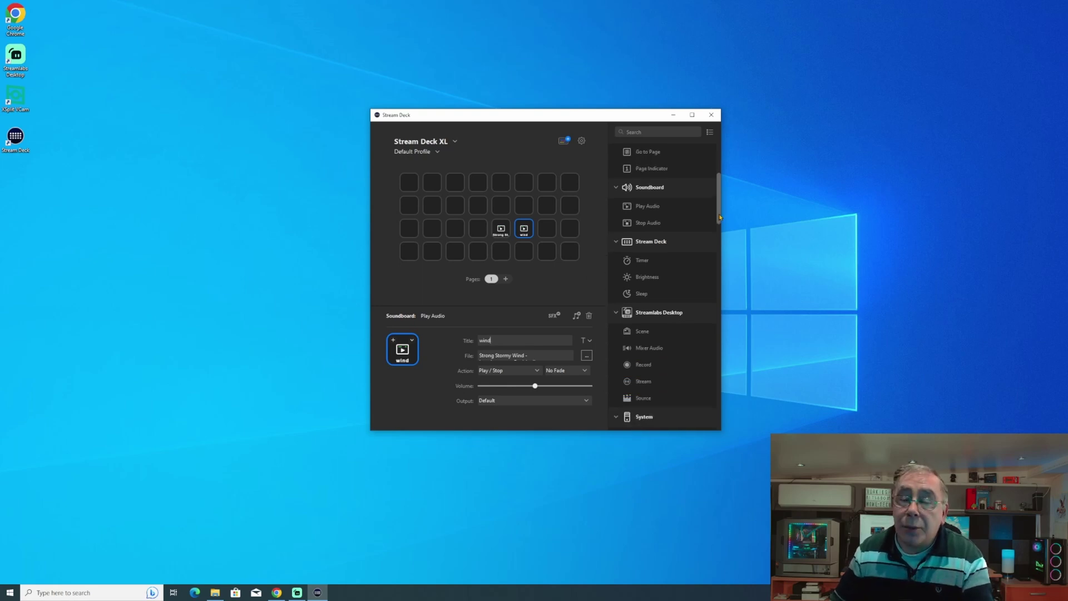
pyautogui.moveTo(719, 217); pyautogui.dragTo(719, 228)
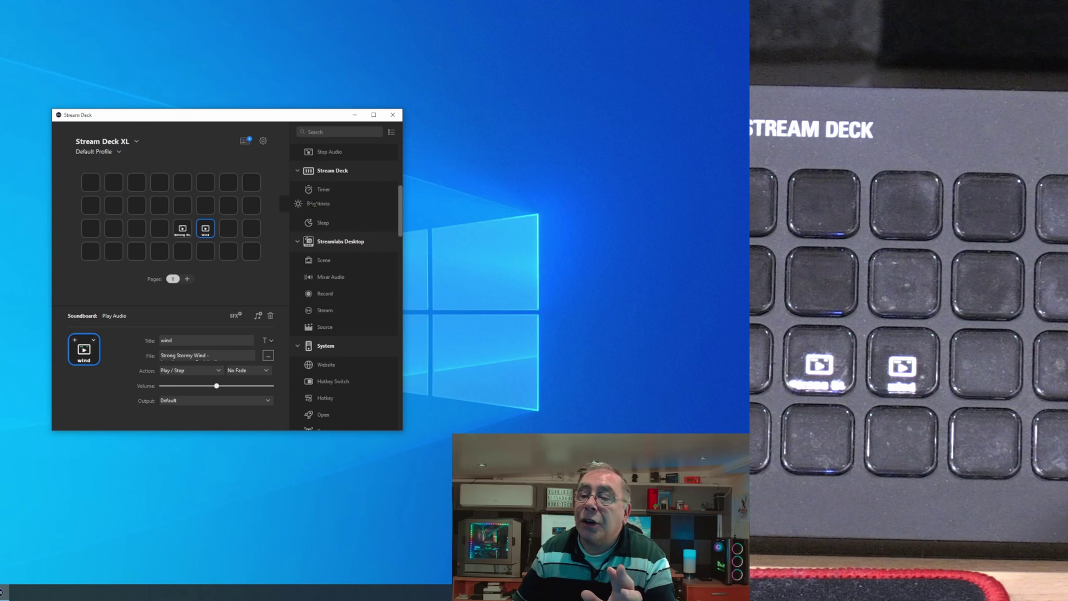
pyautogui.moveTo(646, 205); pyautogui.dragTo(562, 230)
pyautogui.moveTo(243, 230); pyautogui.dragTo(228, 205)
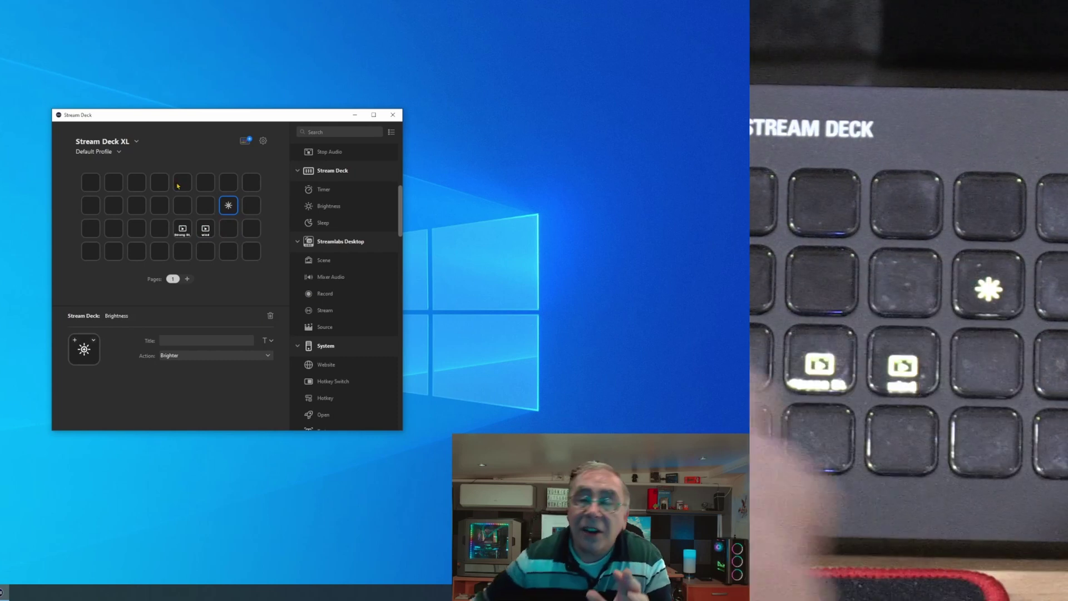
# Step: Review the brightness options for the selected key and set its action to Darker
pyautogui.click(266, 356)
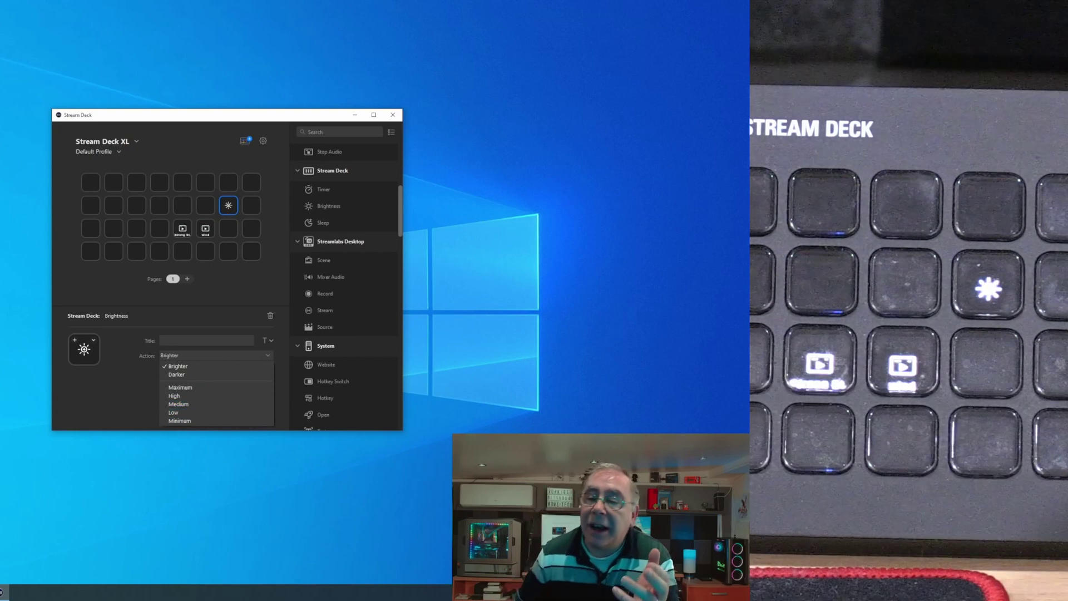
pyautogui.click(228, 207)
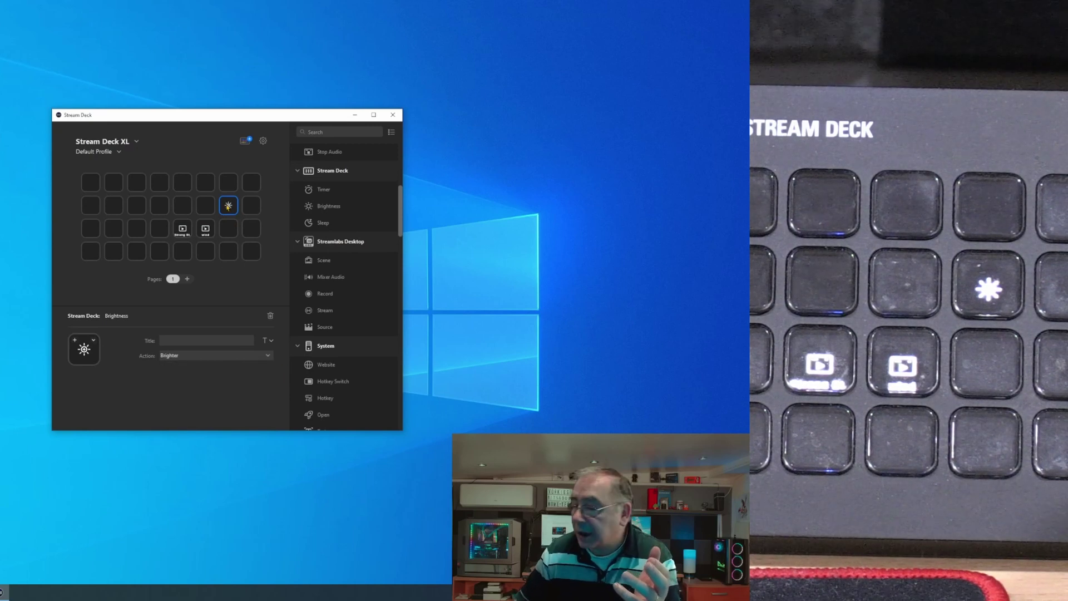
pyautogui.click(208, 355)
pyautogui.click(187, 374)
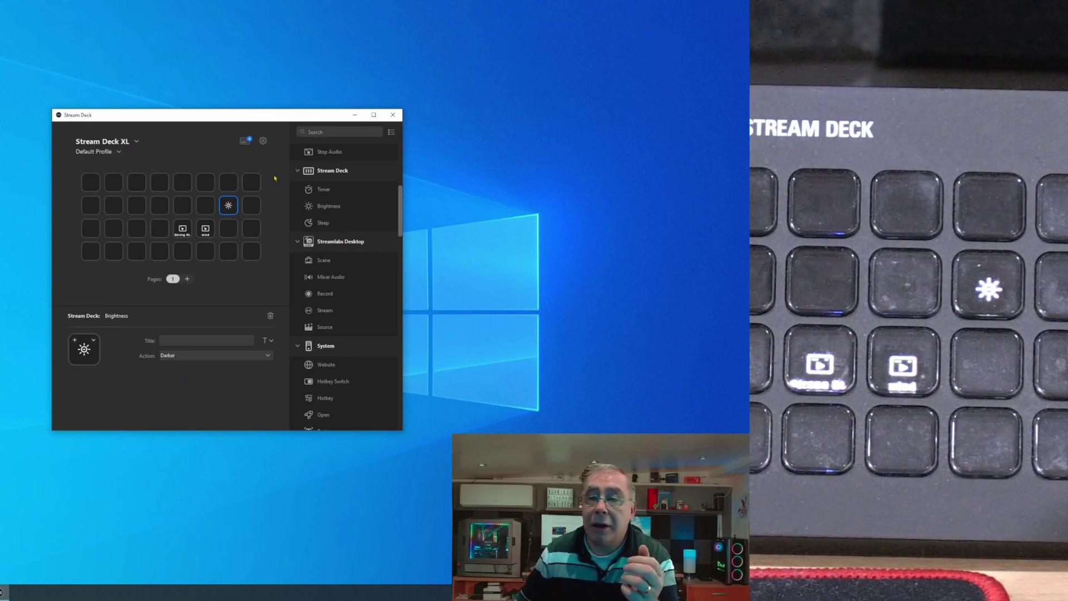
# Step: Delete the Brightness action from the seventh key in the second row
pyautogui.rightClick(229, 206)
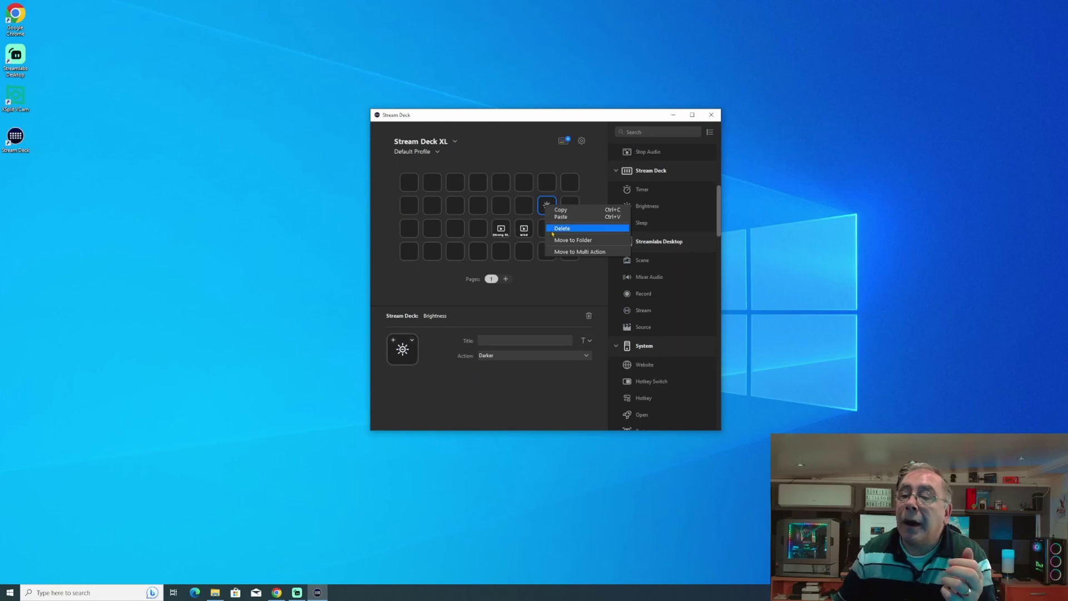
pyautogui.click(552, 234)
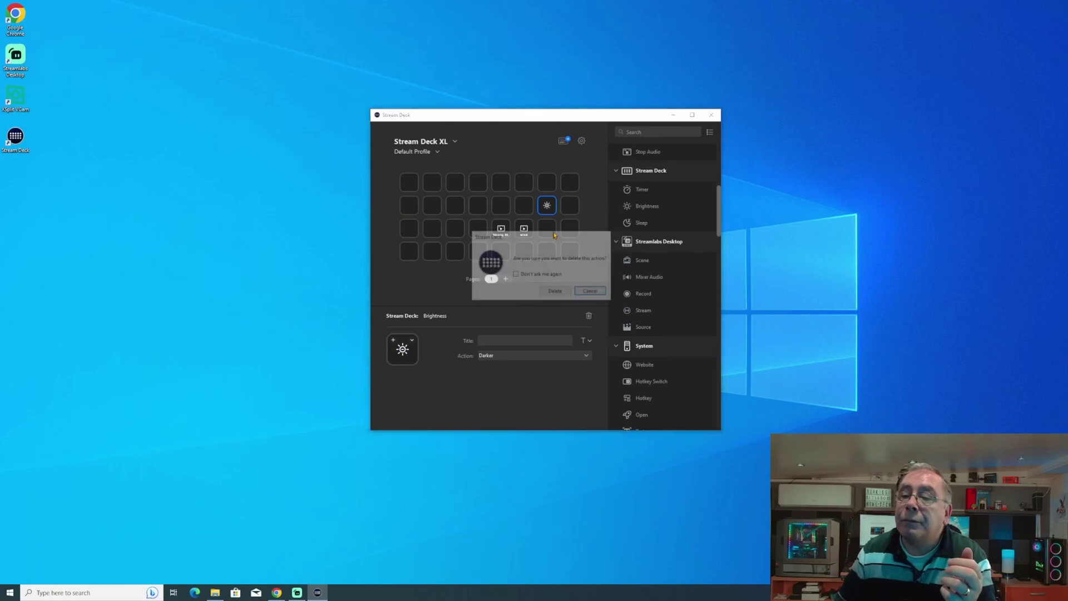
pyautogui.click(560, 294)
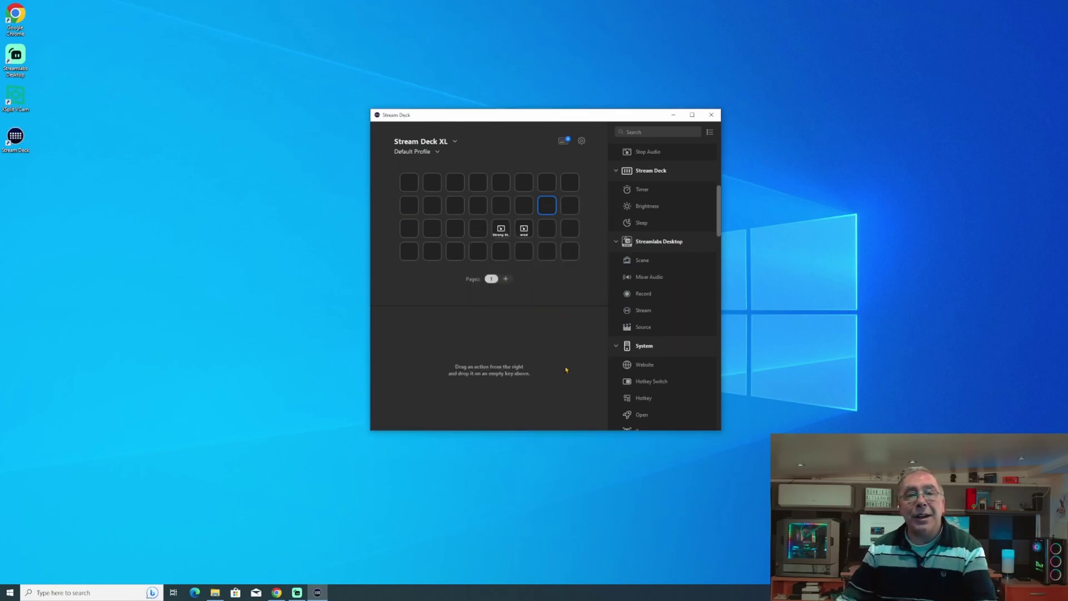
# Step: Open the Stream Deck store, look through the icon packs and install the After Effects Icon Pack
pyautogui.click(562, 142)
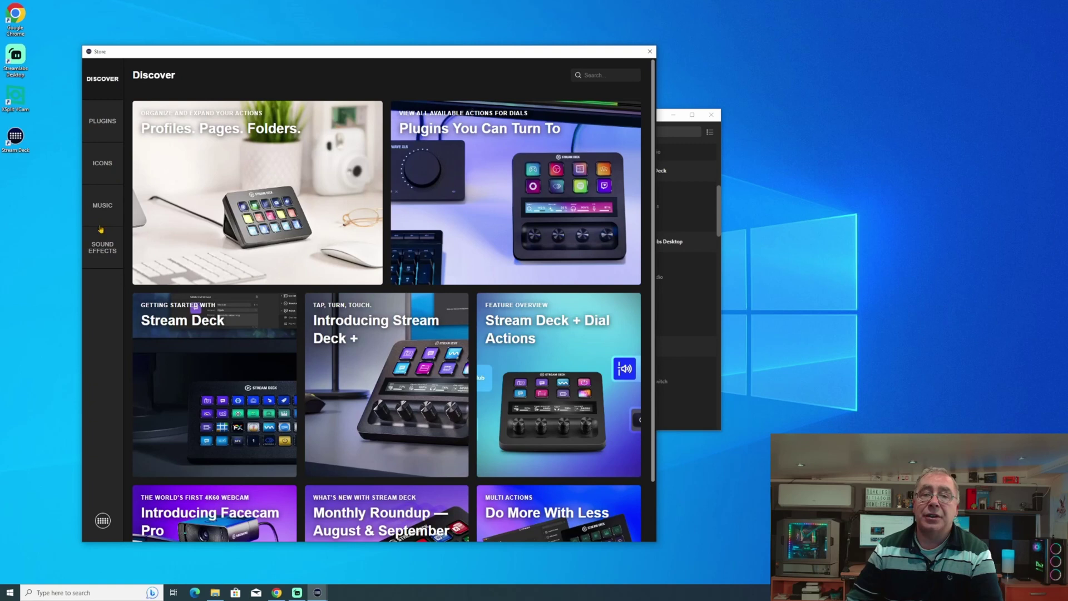
pyautogui.click(99, 168)
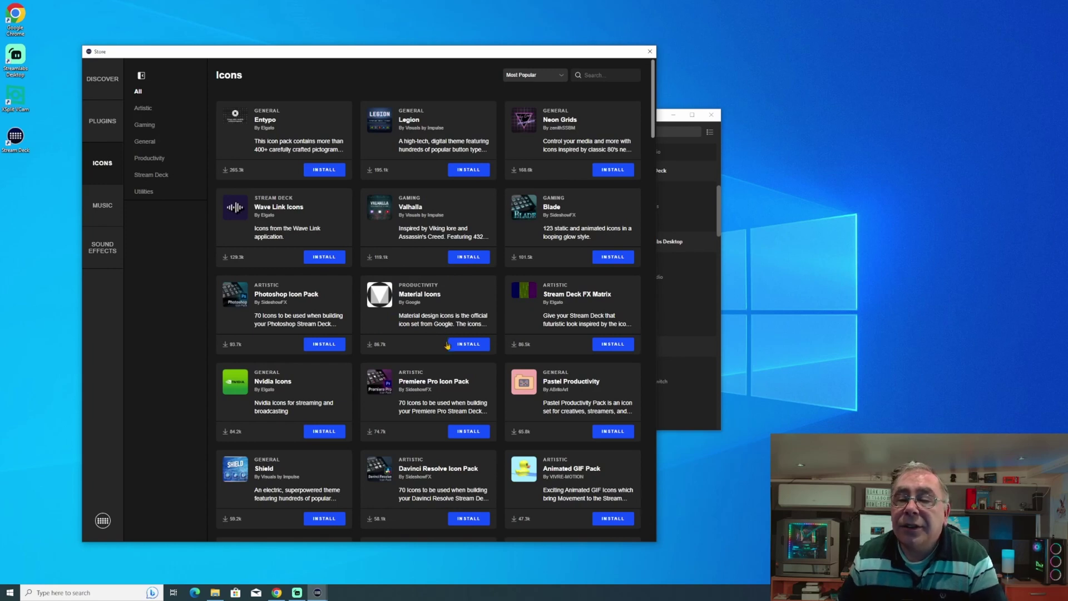
pyautogui.scroll(-5, 446, 345)
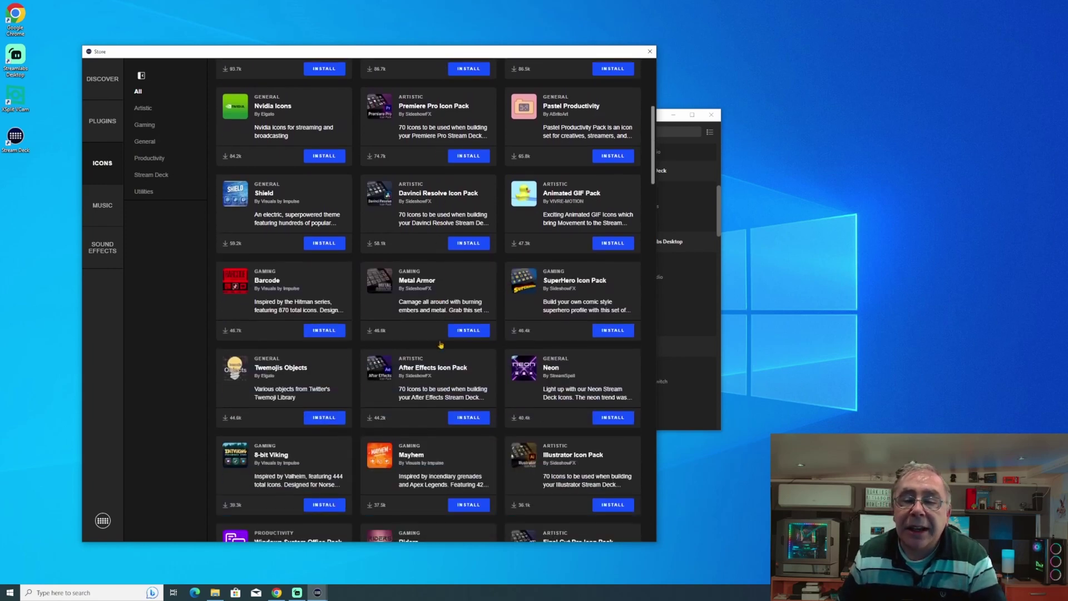
pyautogui.scroll(-1, 440, 345)
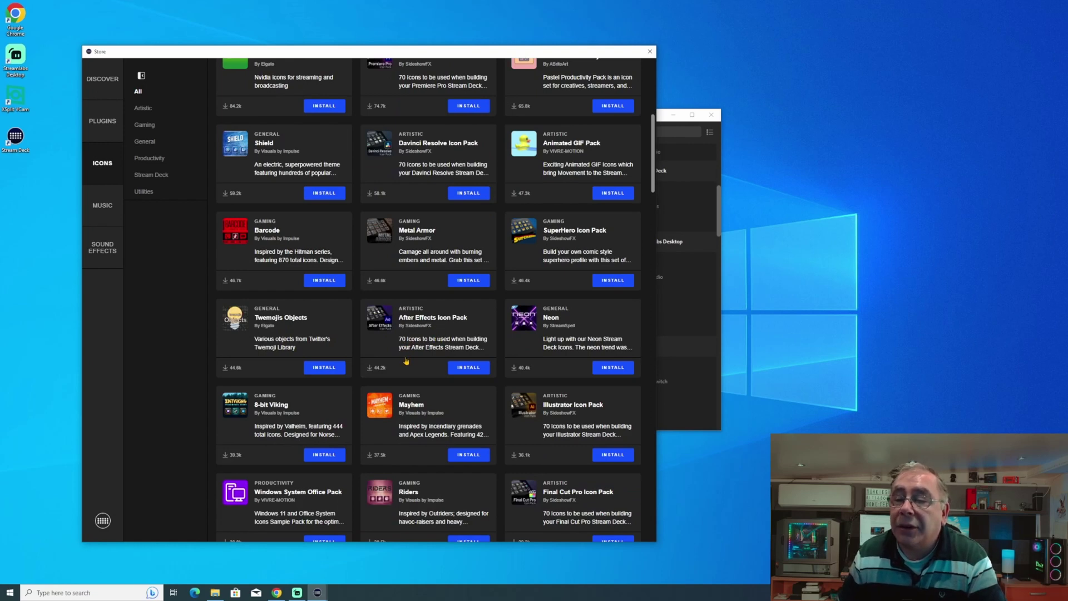
pyautogui.click(469, 368)
pyautogui.click(574, 307)
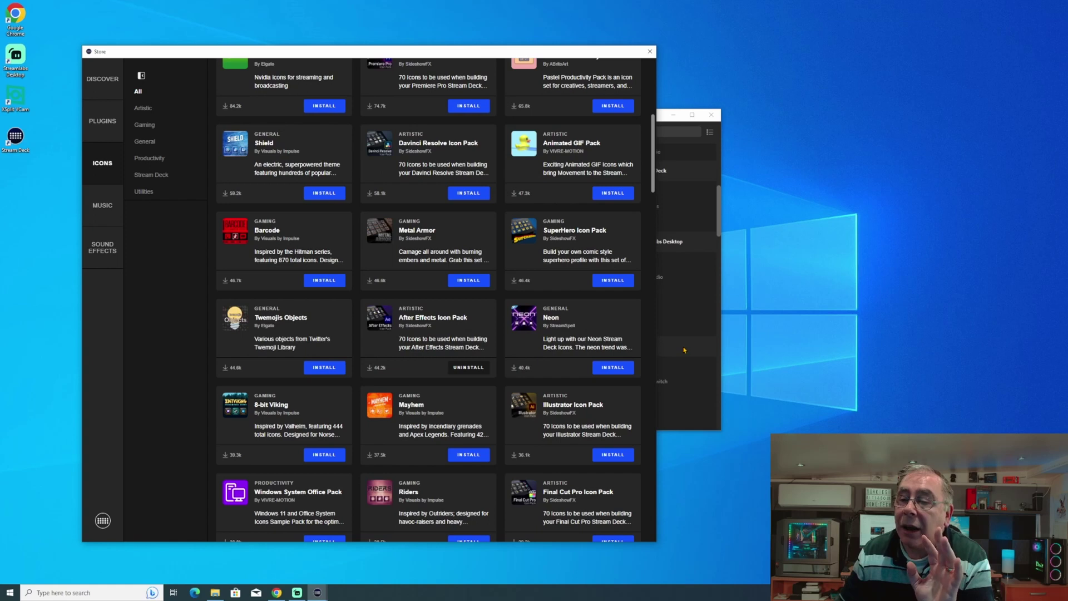
# Step: Download the Beach Ambience sound effect from the store, stop its preview and close the store
pyautogui.click(105, 206)
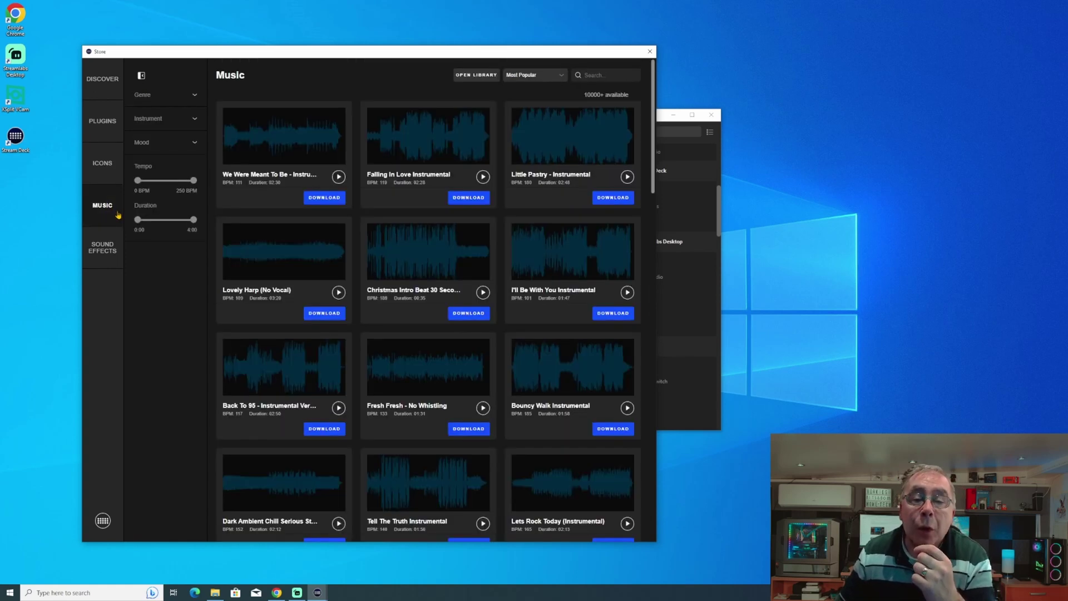
pyautogui.click(109, 248)
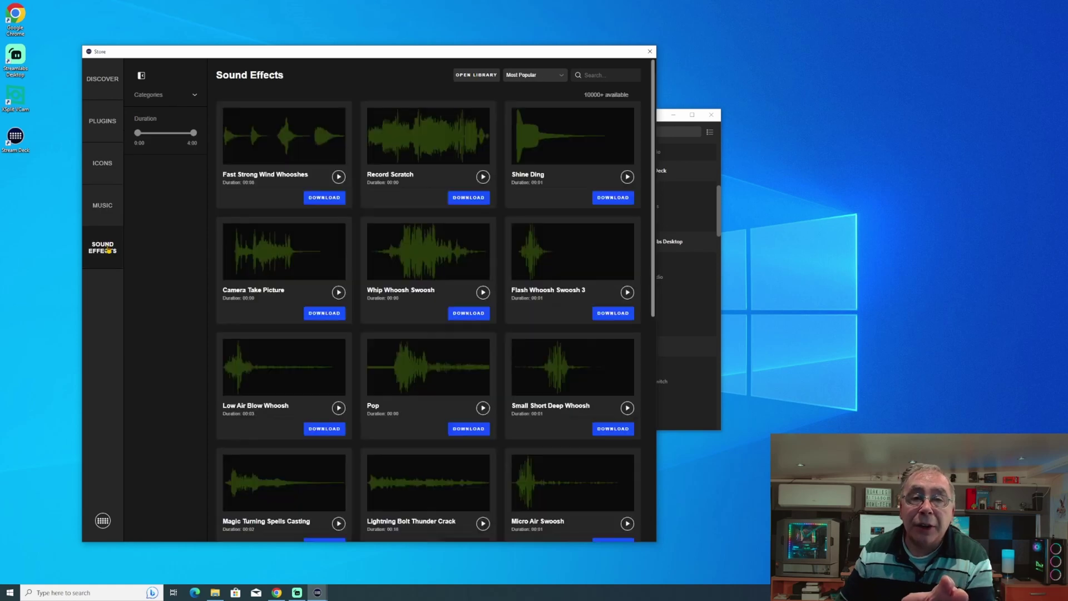
pyautogui.scroll(-10, 313, 336)
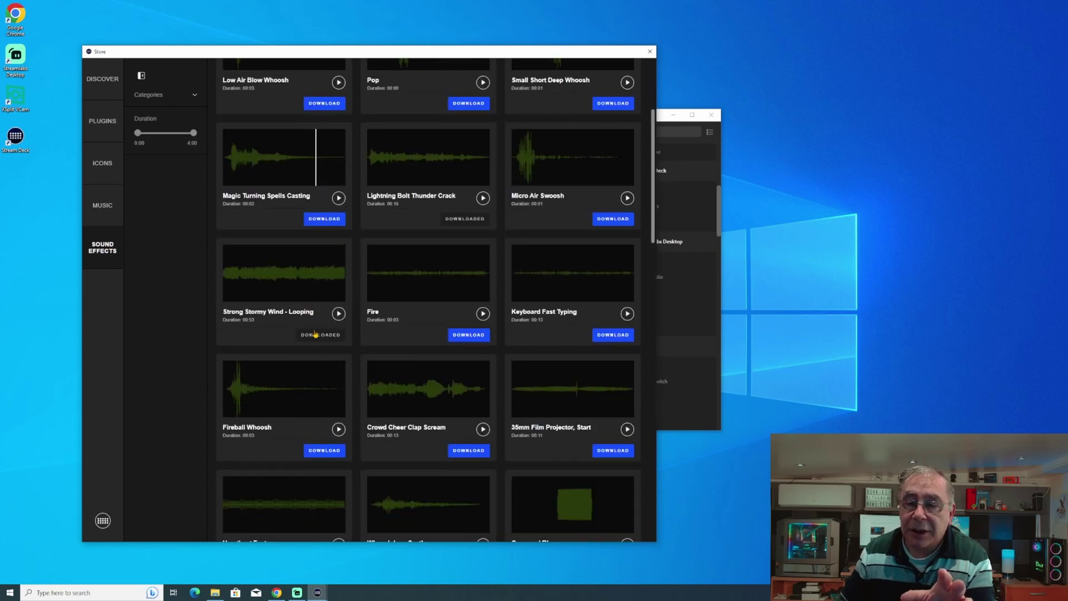
pyautogui.scroll(-3, 313, 336)
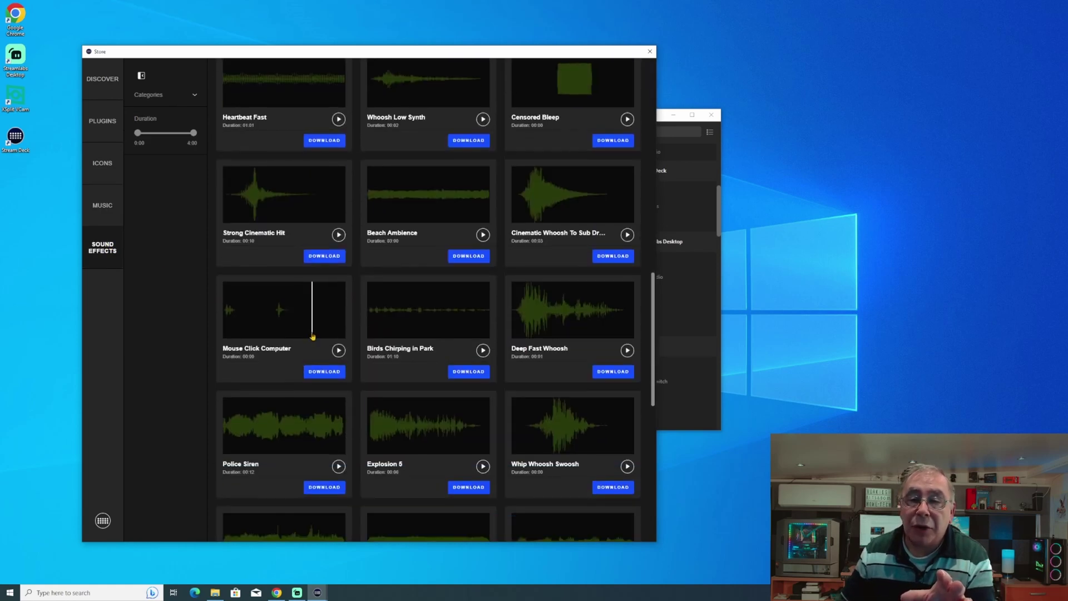
pyautogui.click(471, 258)
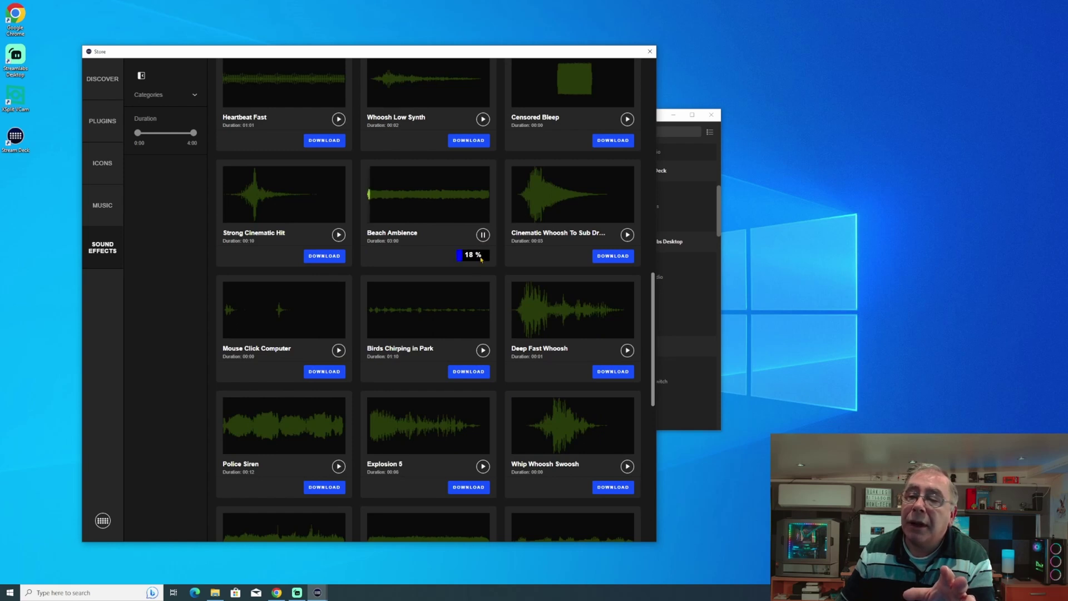
pyautogui.click(482, 234)
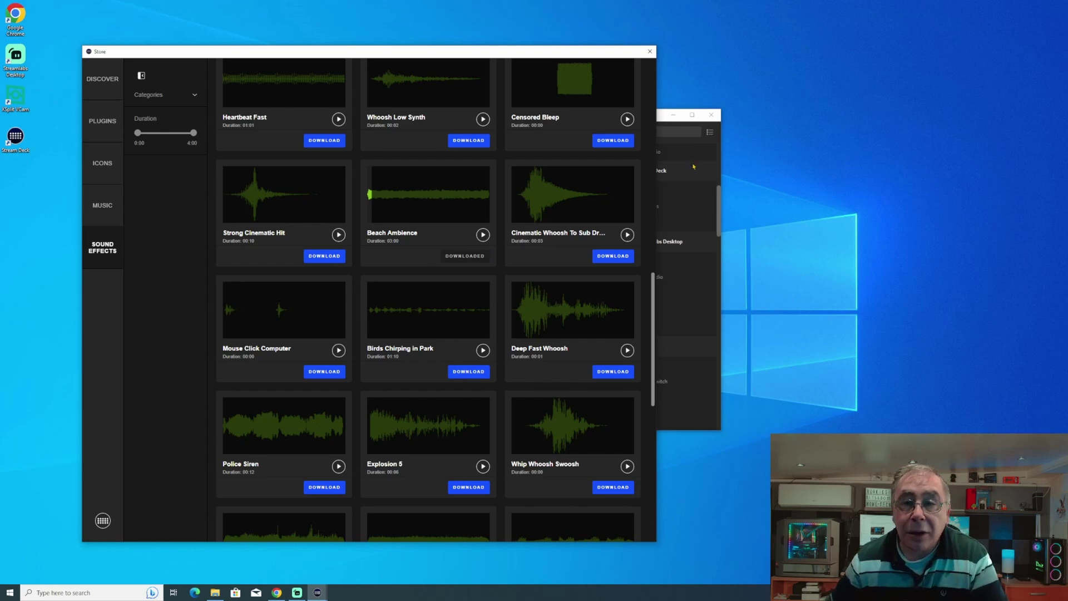
pyautogui.click(650, 51)
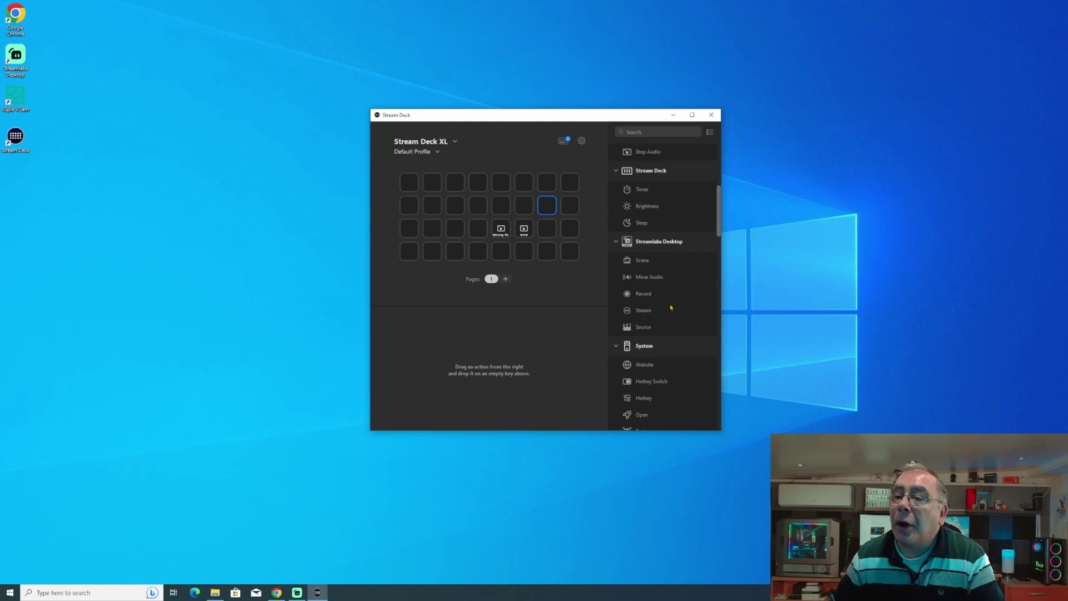
# Step: Assign the Soundboard Play Audio action to the third key in the fourth row
pyautogui.scroll(4, 671, 307)
pyautogui.scroll(-1, 677, 323)
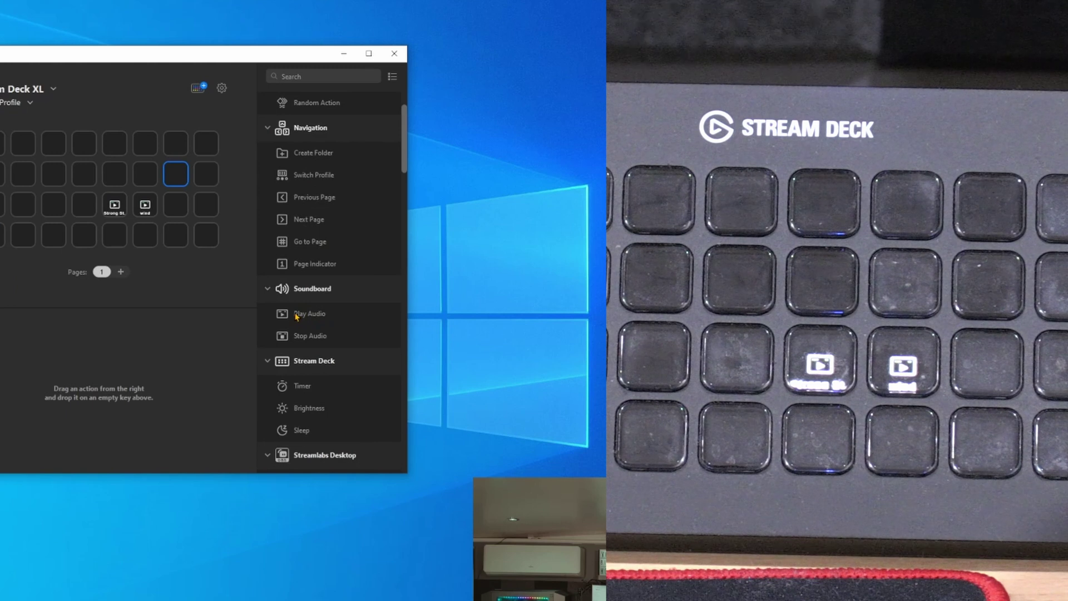
pyautogui.moveTo(638, 313); pyautogui.dragTo(470, 253)
pyautogui.moveTo(74, 241); pyautogui.dragTo(51, 238)
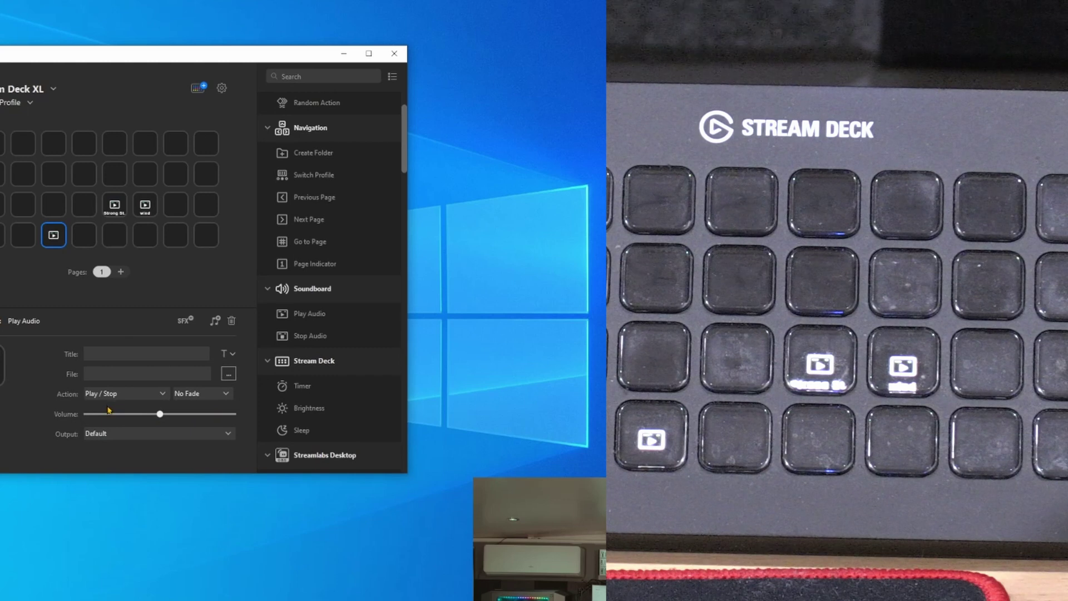
# Step: Set the new Play Audio key's sound file to Beach Ambience
pyautogui.click(228, 374)
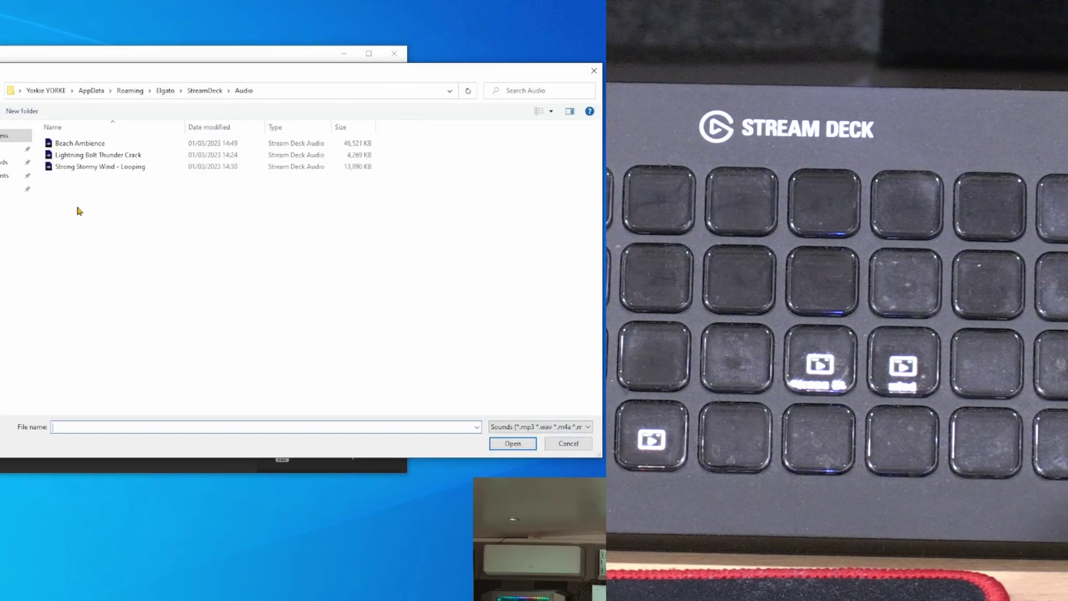
pyautogui.click(69, 145)
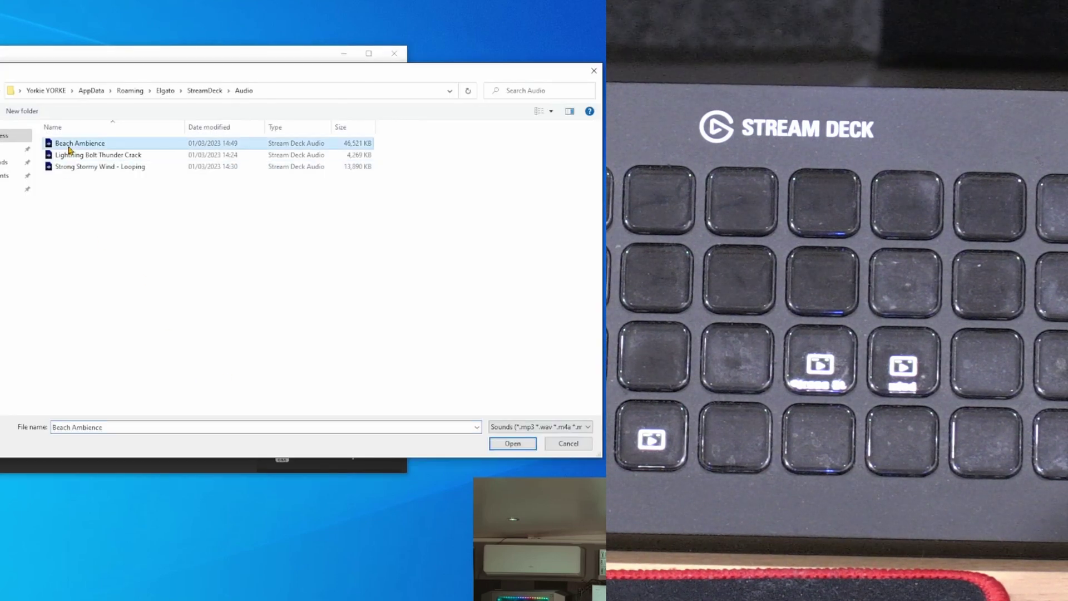
pyautogui.click(510, 444)
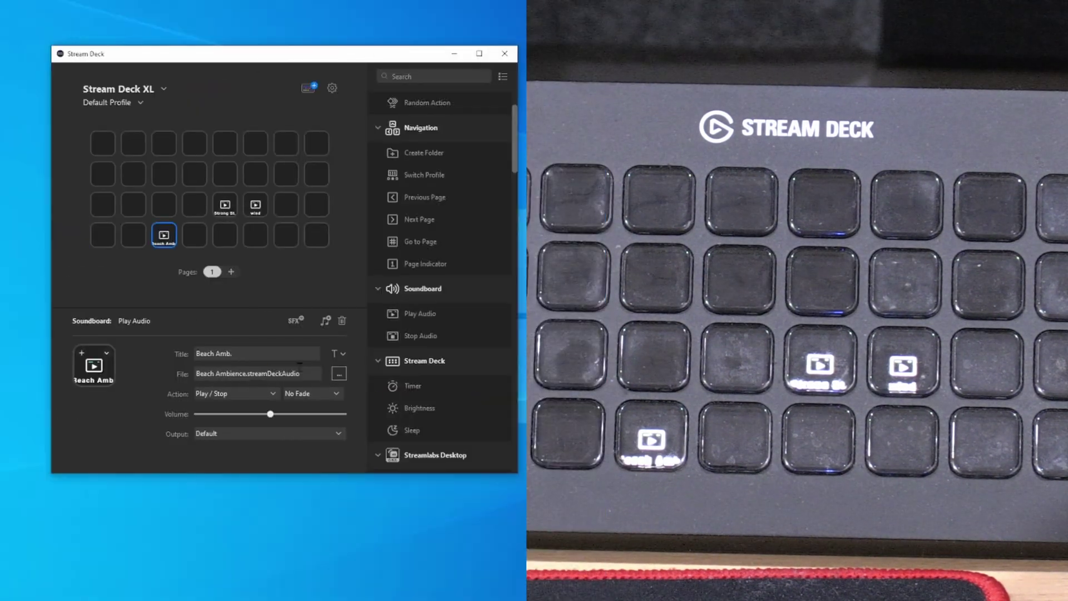
# Step: Shorten the Beach Ambience key's title to "Beach", and clear the title completely
pyautogui.click(255, 353)
pyautogui.press('BackSpace')
pyautogui.press('BackSpace')
pyautogui.press('BackSpace')
pyautogui.press('BackSpace')
pyautogui.press('BackSpace')
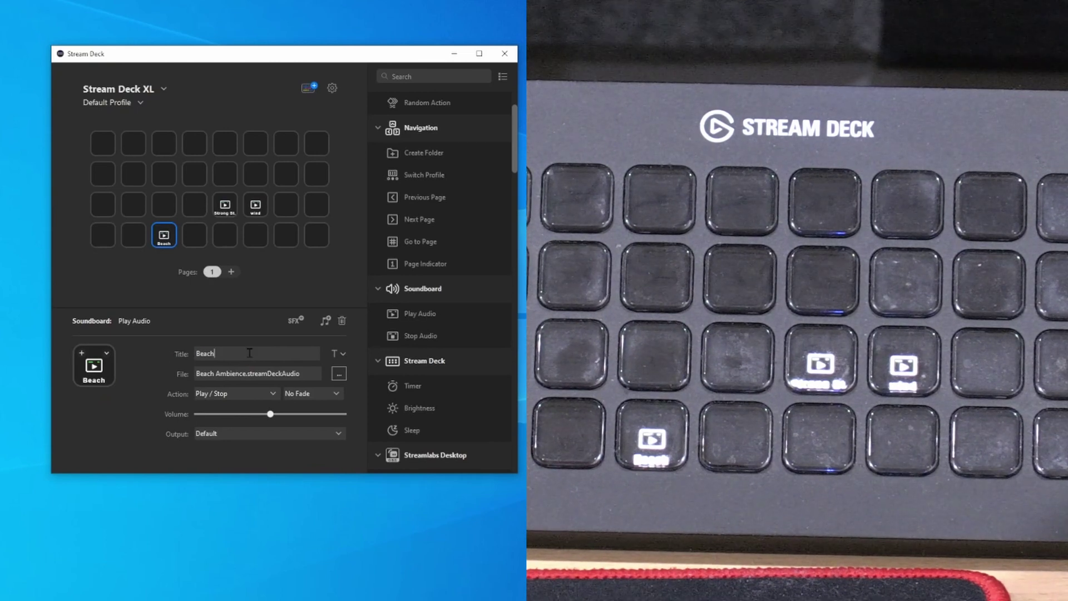
pyautogui.press('BackSpace')
pyautogui.press('BackSpace')
pyautogui.press('BackSpace')
pyautogui.press('BackSpace')
pyautogui.press('BackSpace')
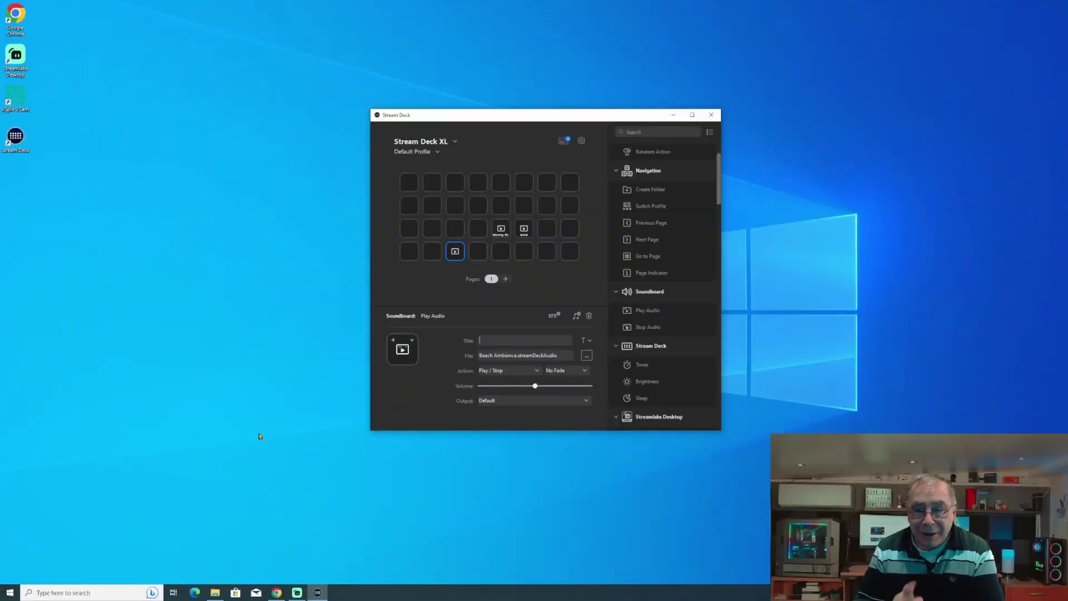
# Step: View the store's plugins, close the store and assign the custom CPU action to the fourth key in the second row
pyautogui.scroll(-15, 676, 333)
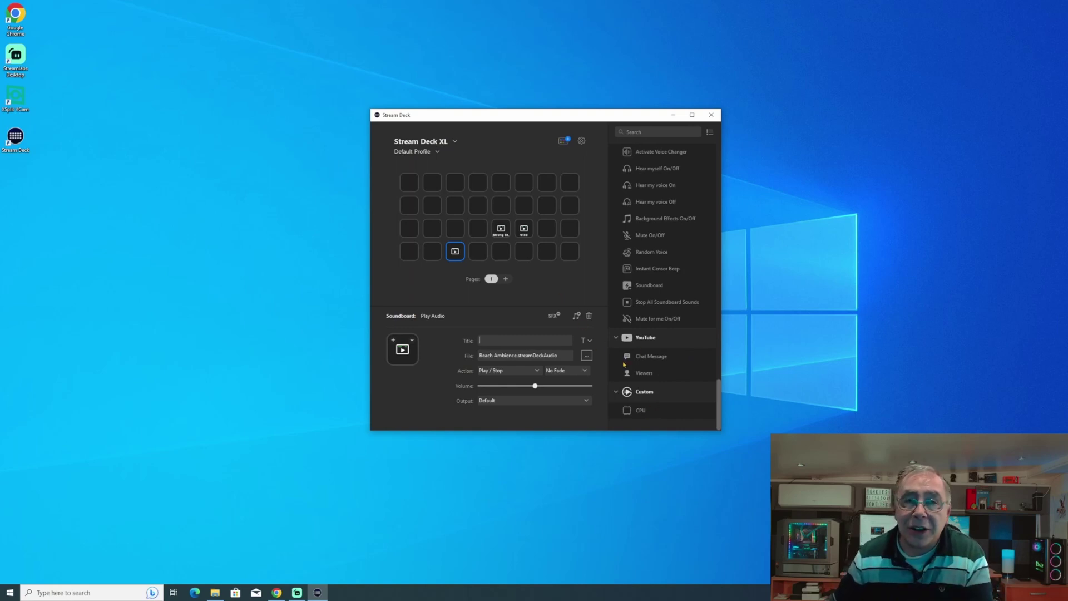
pyautogui.click(564, 140)
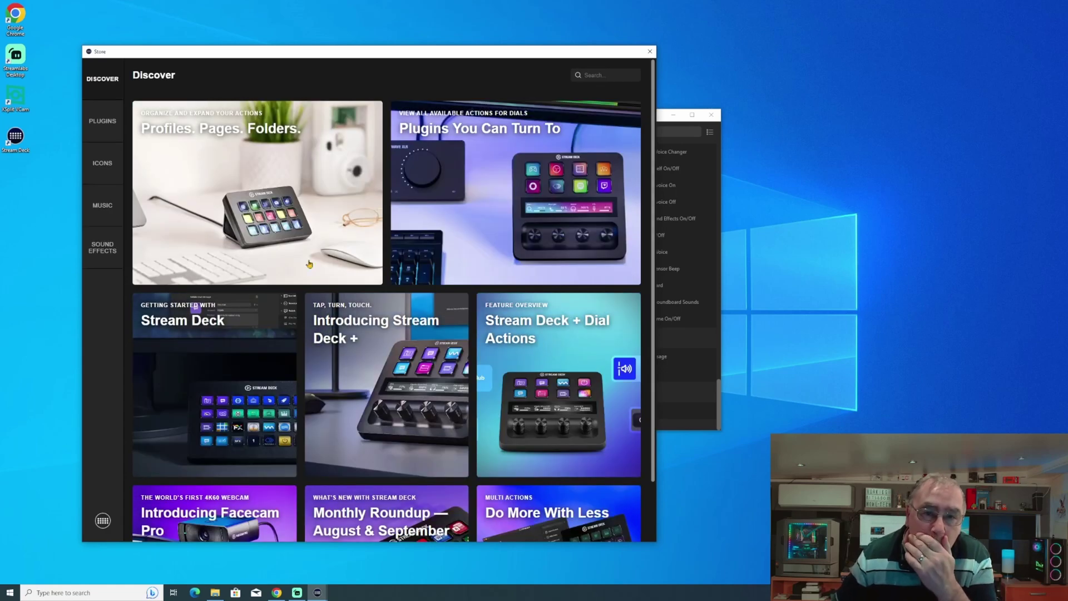
pyautogui.click(105, 129)
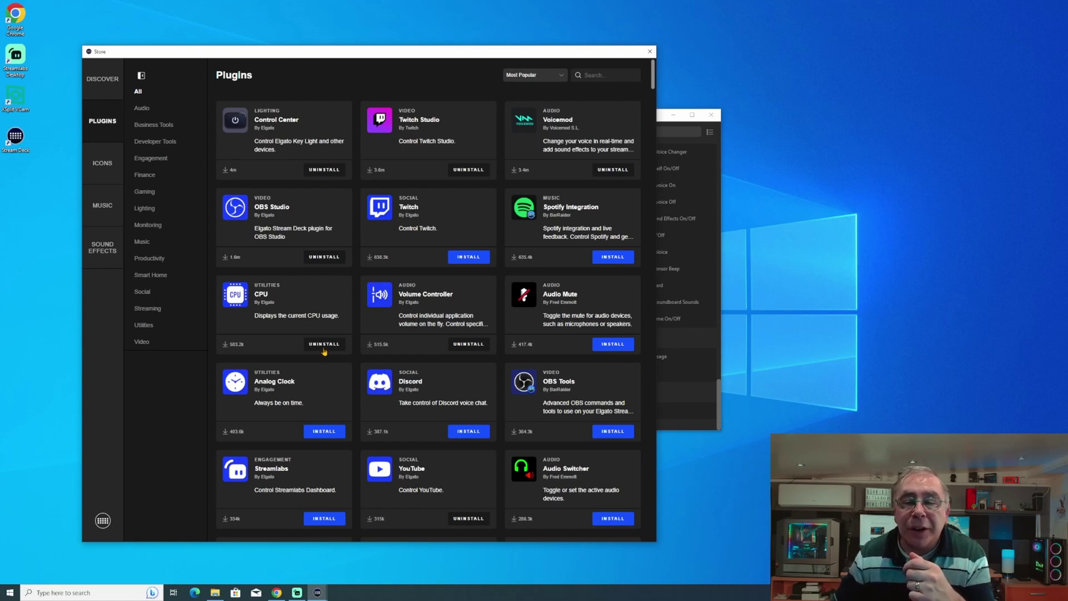
pyautogui.click(649, 52)
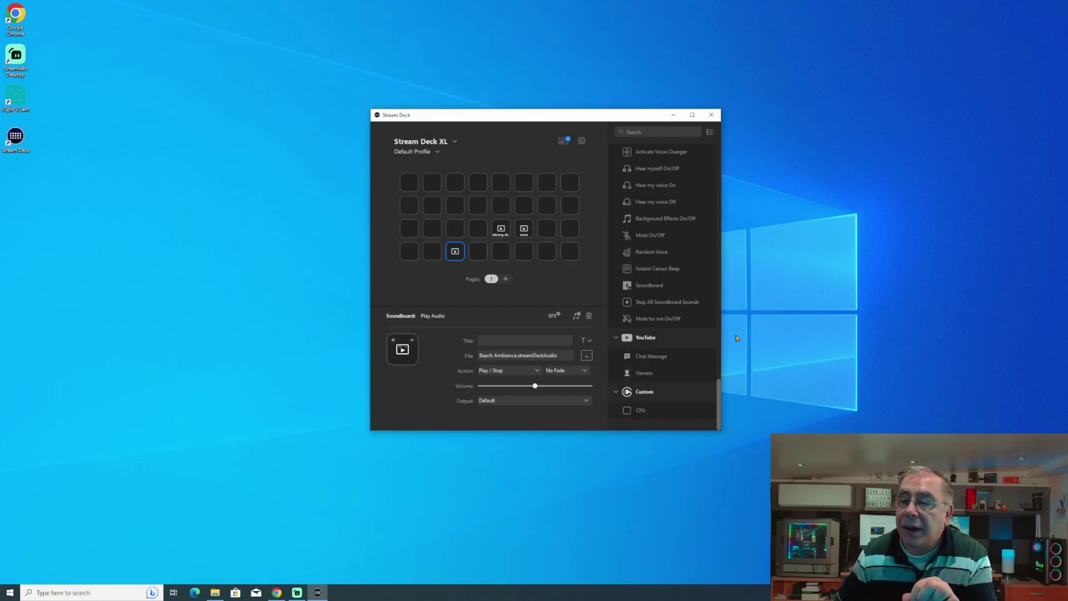
pyautogui.moveTo(640, 411); pyautogui.dragTo(478, 206)
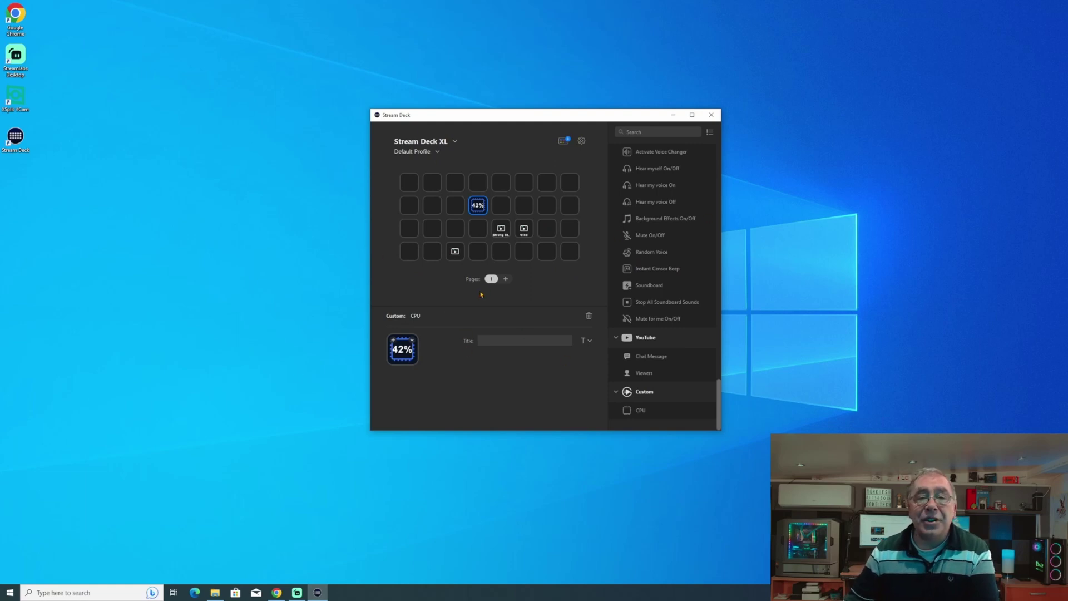
# Step: Move the CPU key to the fourth row's first position, and create a folder titled "Music Folder" on the first row's last key
pyautogui.moveTo(477, 205); pyautogui.dragTo(410, 251)
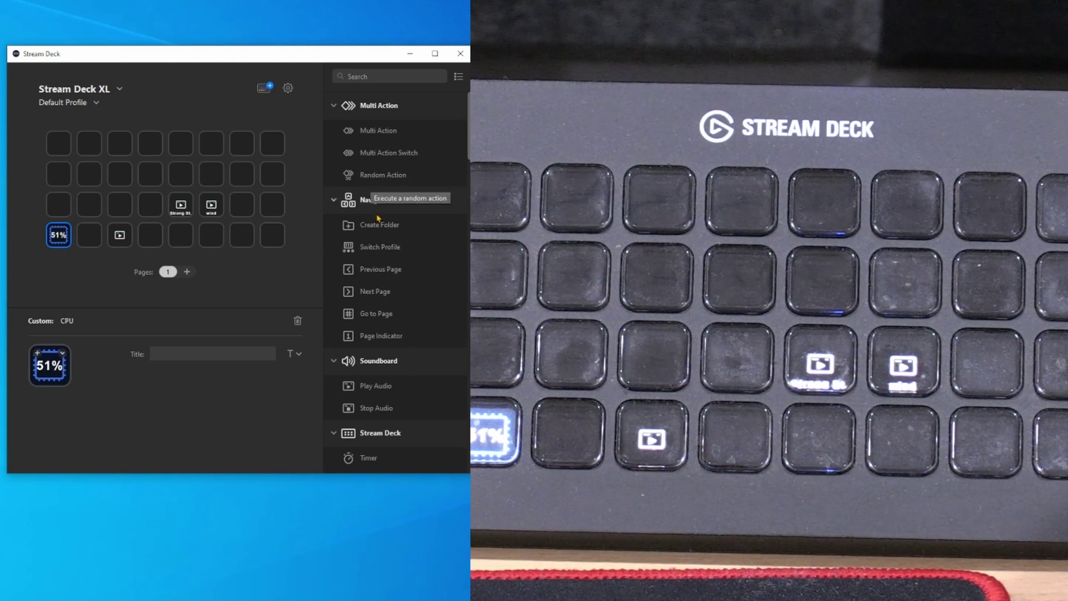
pyautogui.moveTo(378, 224); pyautogui.dragTo(268, 144)
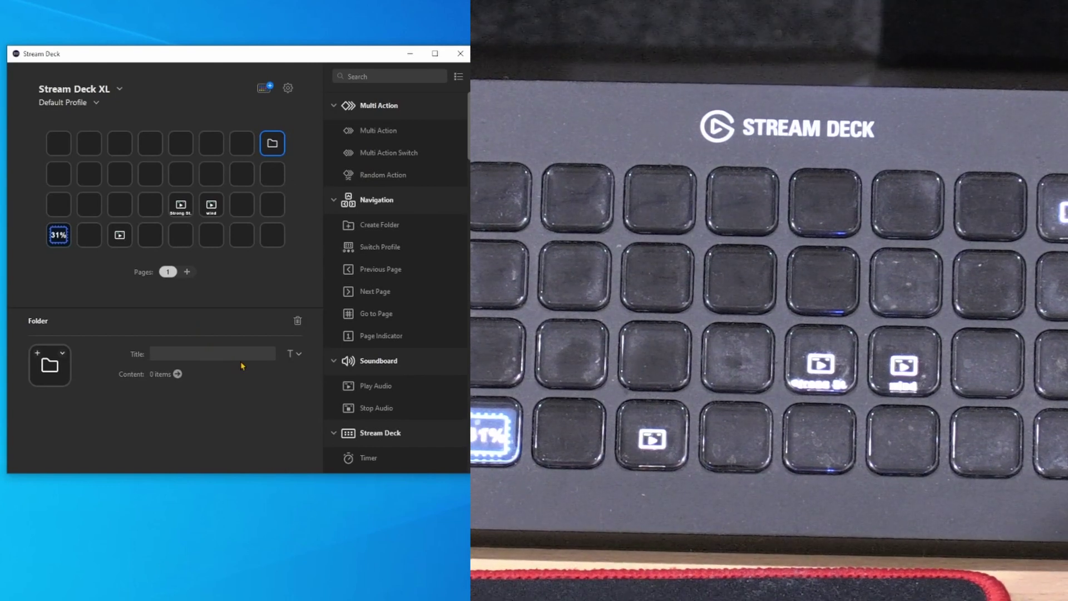
pyautogui.write('Music')
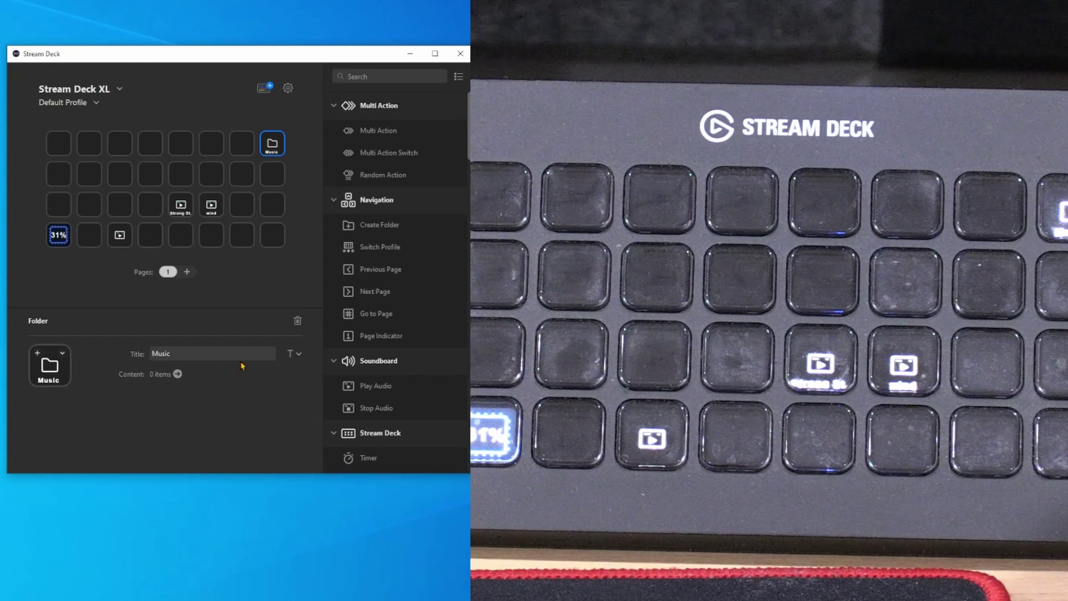
pyautogui.write(' Folder')
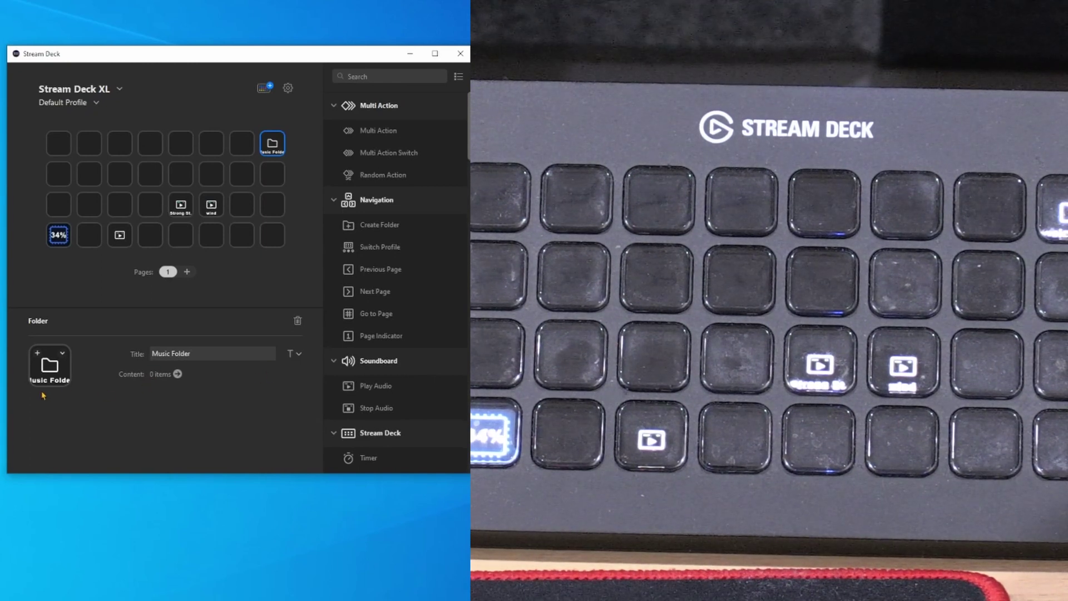
# Step: Try the middle and top alignments for the folder's title, keep it bottom-aligned and set its font size to 6
pyautogui.click(300, 355)
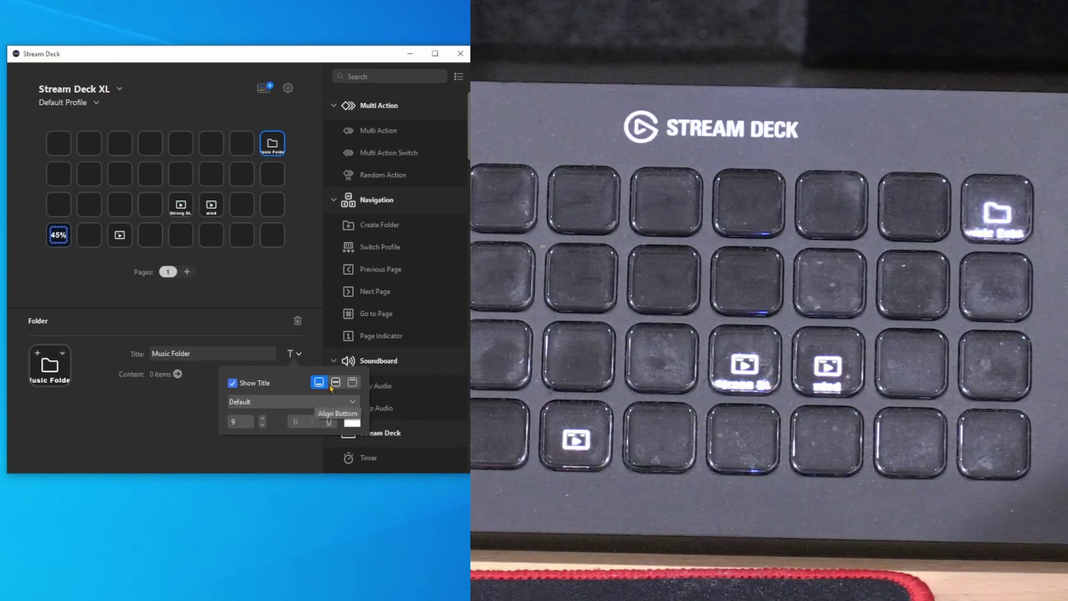
pyautogui.click(336, 383)
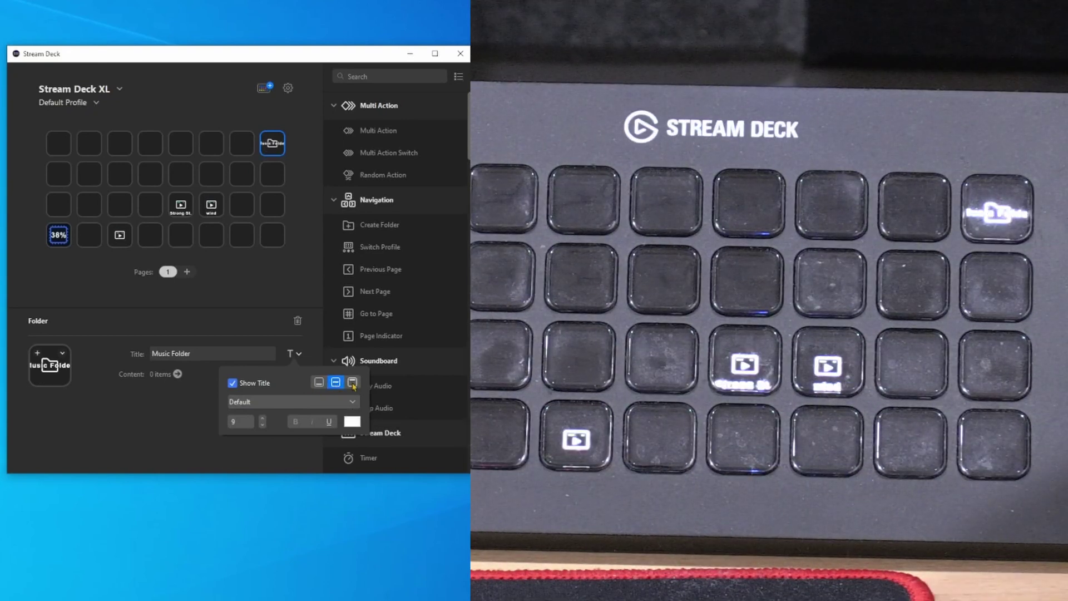
pyautogui.click(352, 382)
pyautogui.click(318, 383)
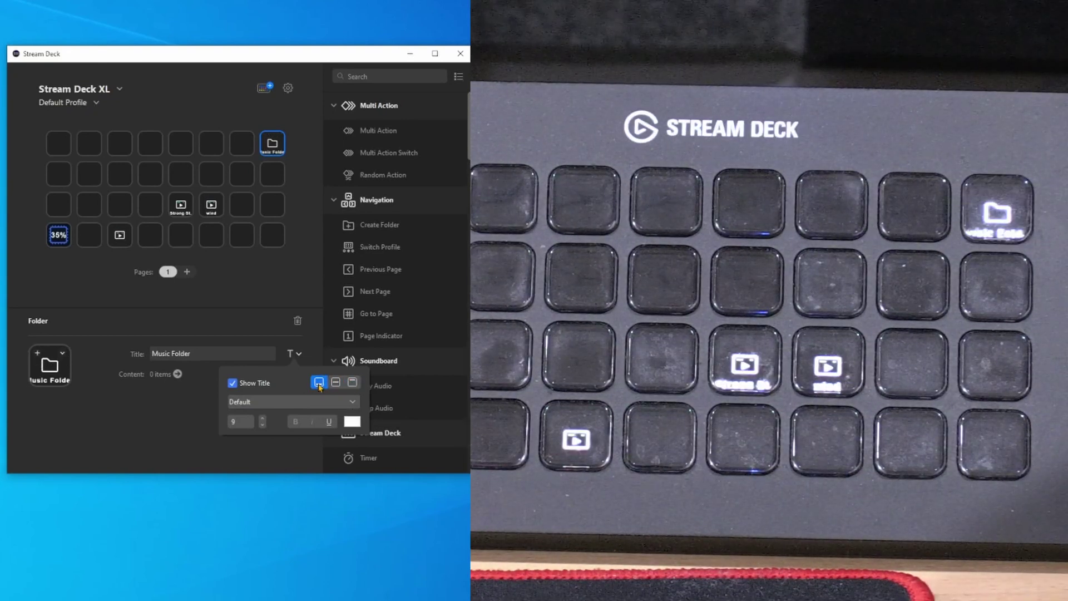
pyautogui.click(263, 425)
pyautogui.click(262, 425)
pyautogui.click(262, 425)
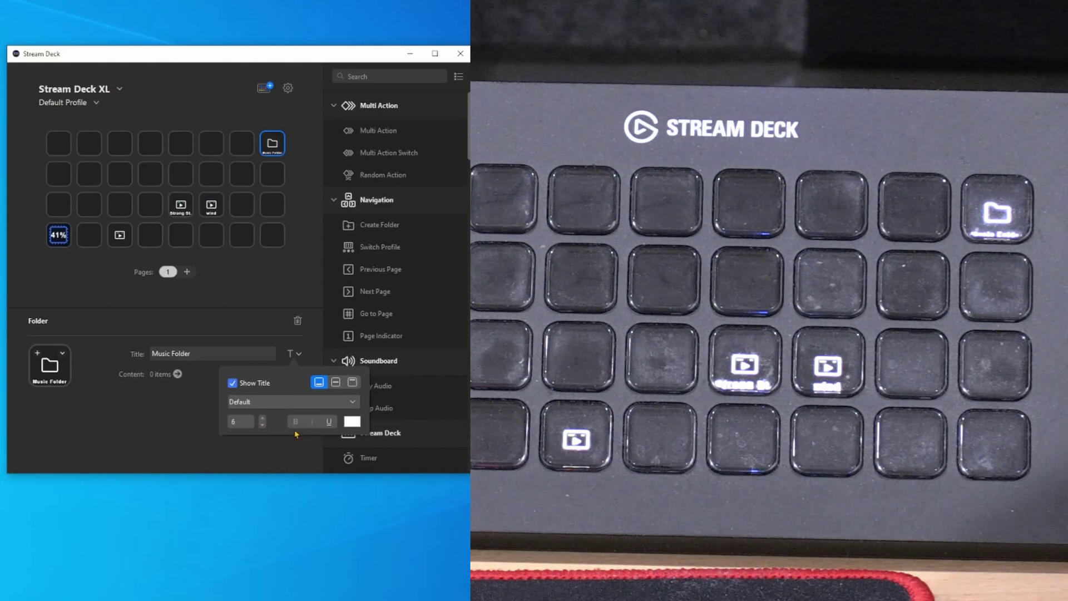
# Step: Set the Music Folder title's colour to orange #ff5500 and its font to Arial Black
pyautogui.click(352, 421)
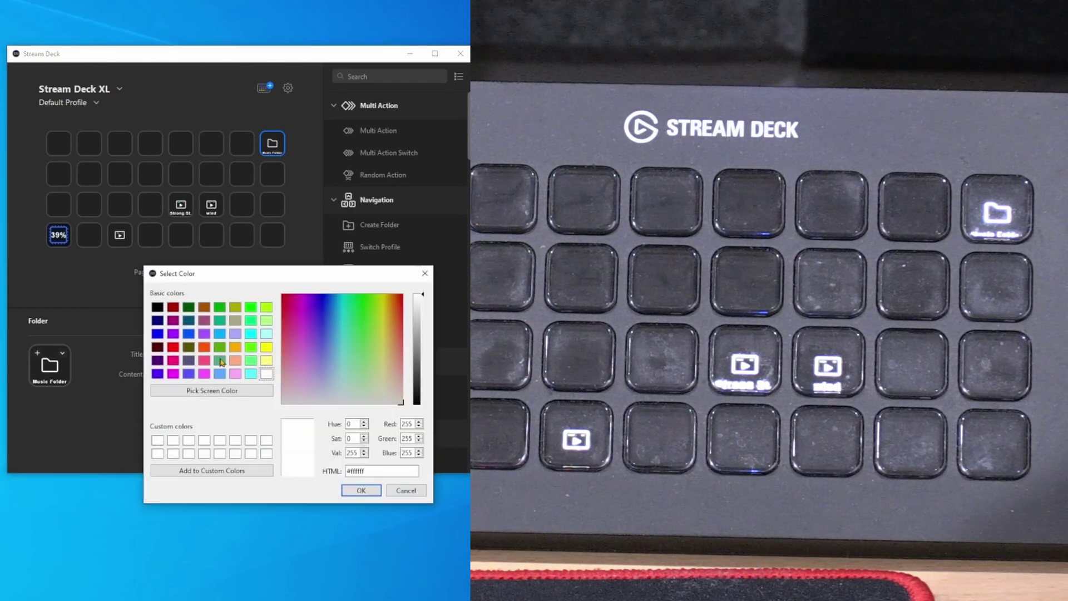
pyautogui.click(204, 346)
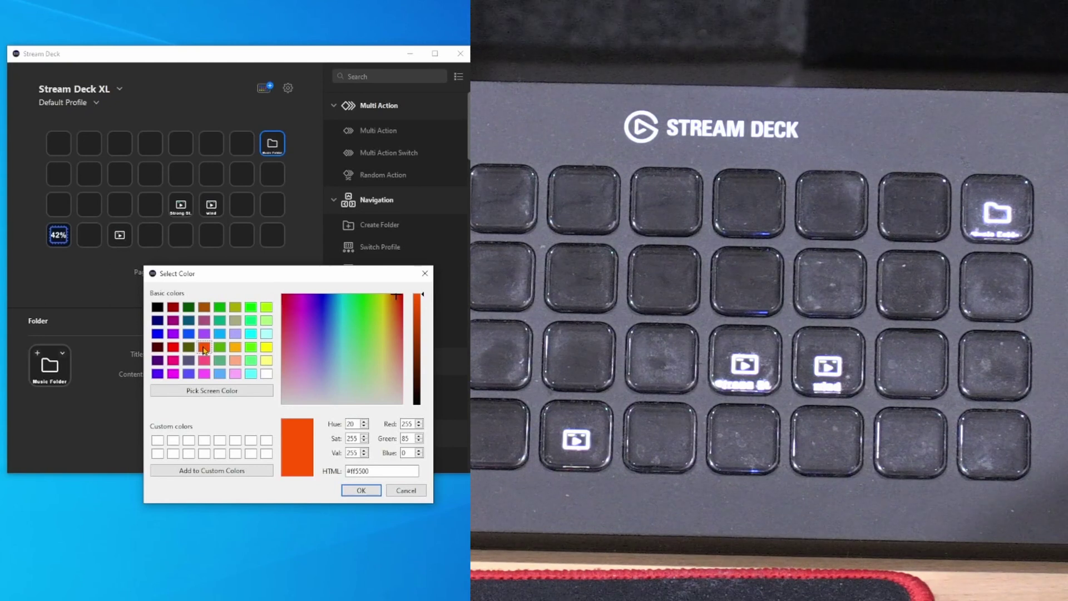
pyautogui.click(358, 493)
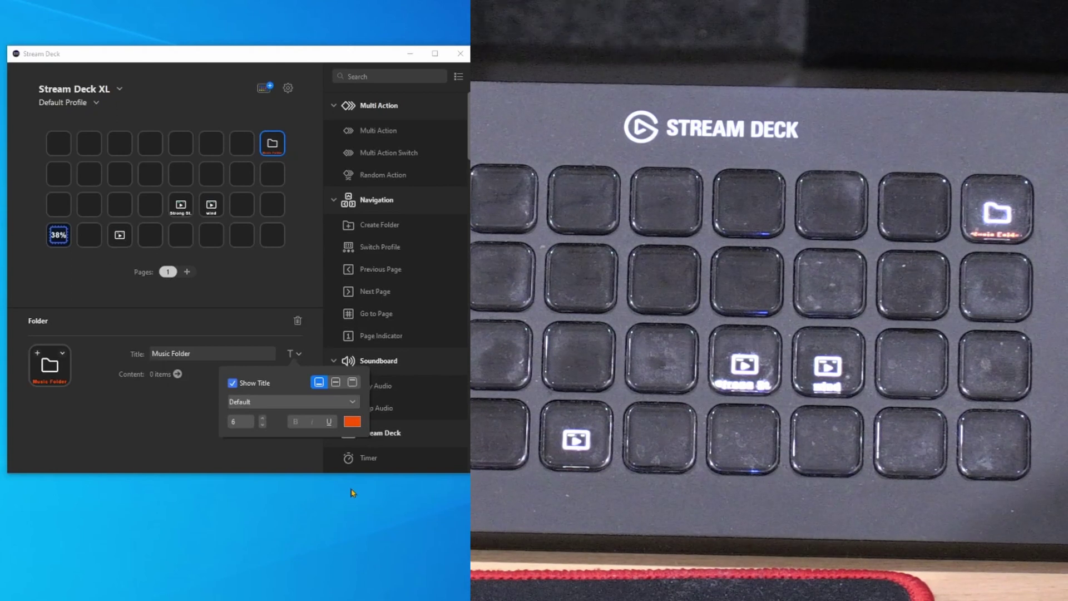
pyautogui.click(352, 402)
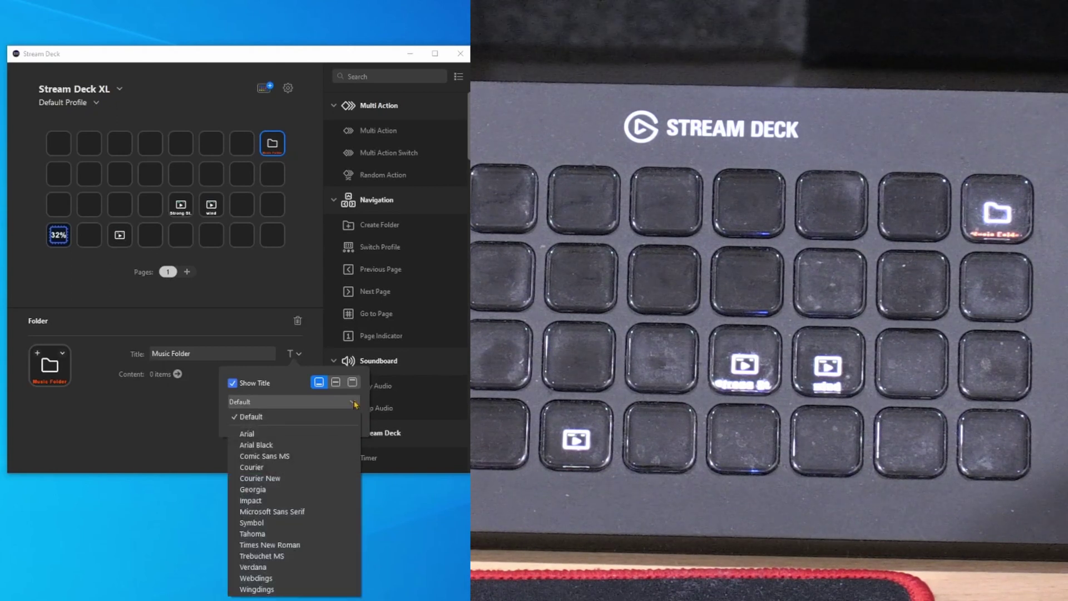
pyautogui.click(283, 448)
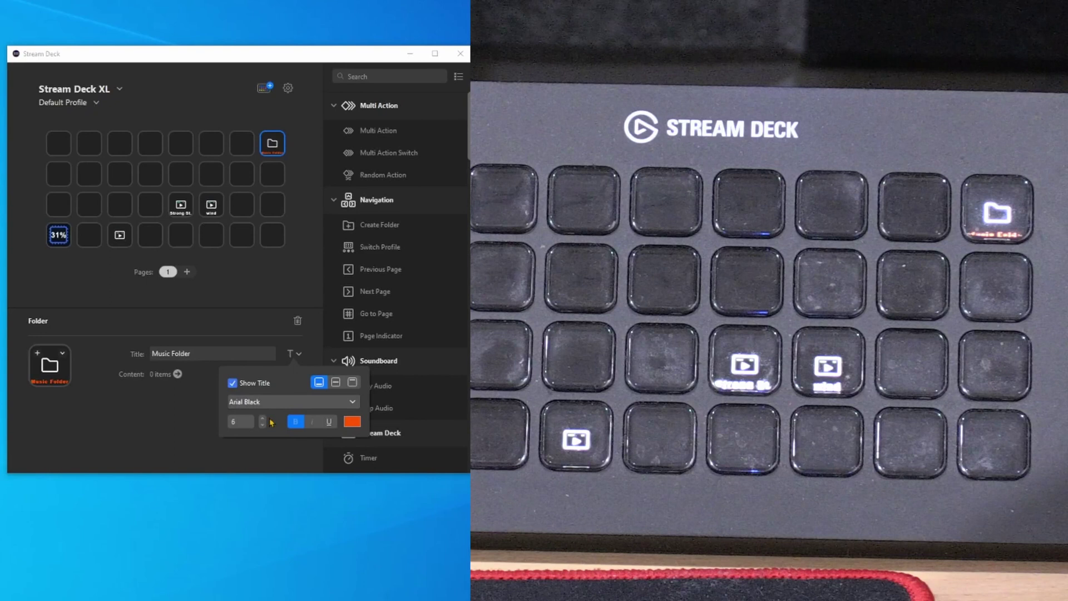
# Step: Switch the folder key's title display off and back on, and close the title settings
pyautogui.click(233, 383)
pyautogui.click(233, 383)
pyautogui.click(149, 418)
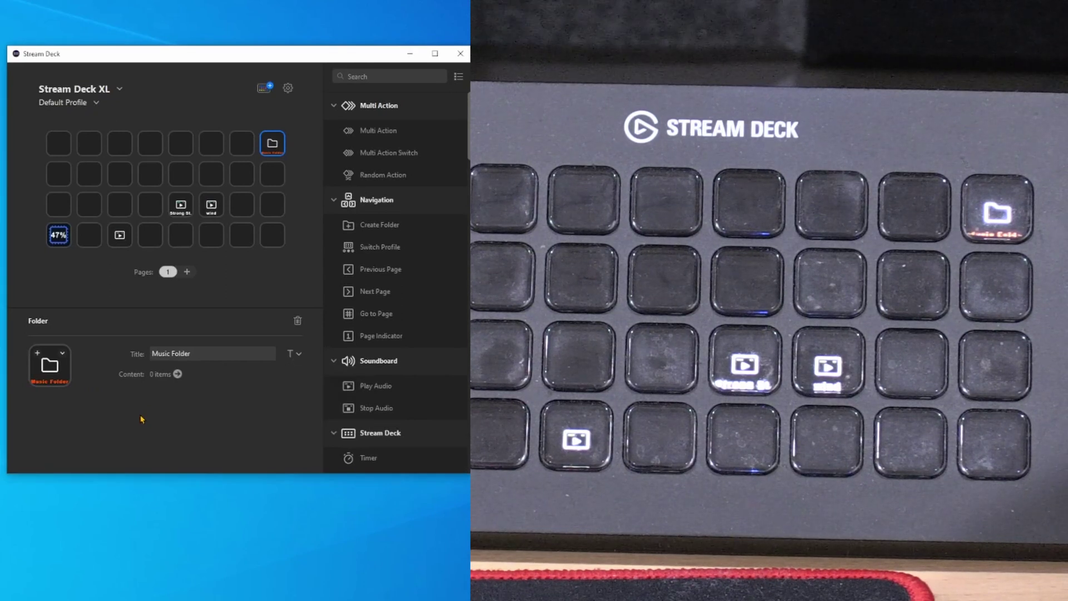
# Step: Copy the Lightning sound key into the Music Folder at the fifth key of the fourth row, and return to the main page
pyautogui.click(184, 207)
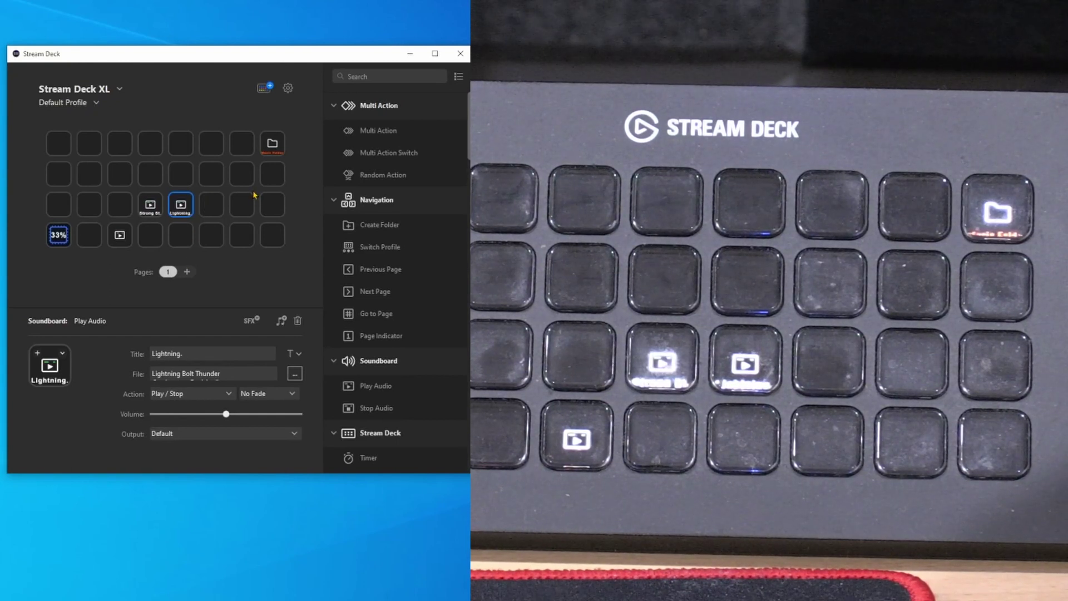
pyautogui.rightClick(180, 206)
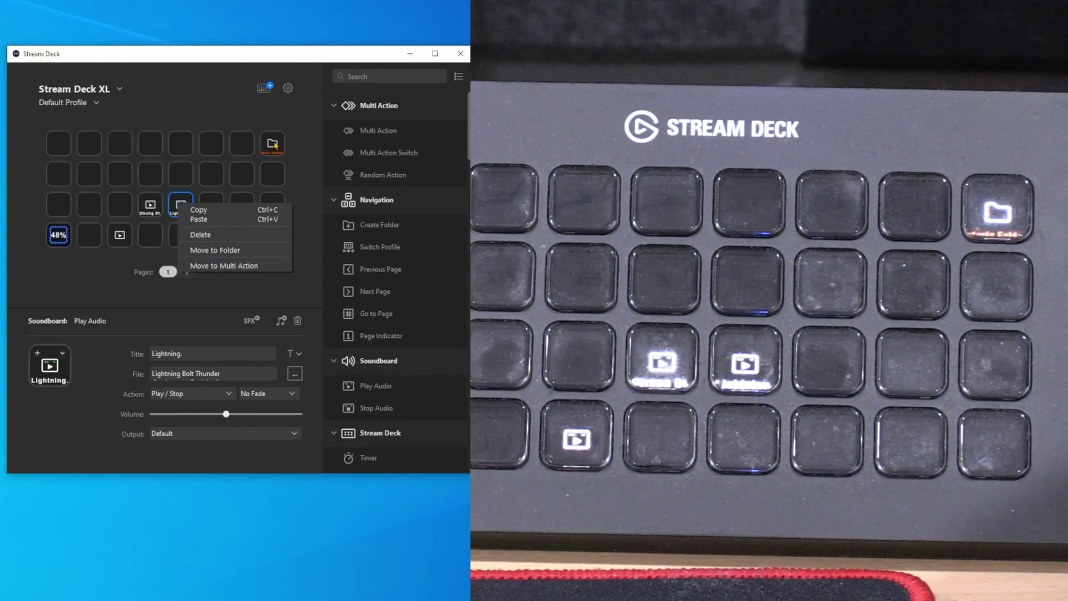
pyautogui.click(181, 208)
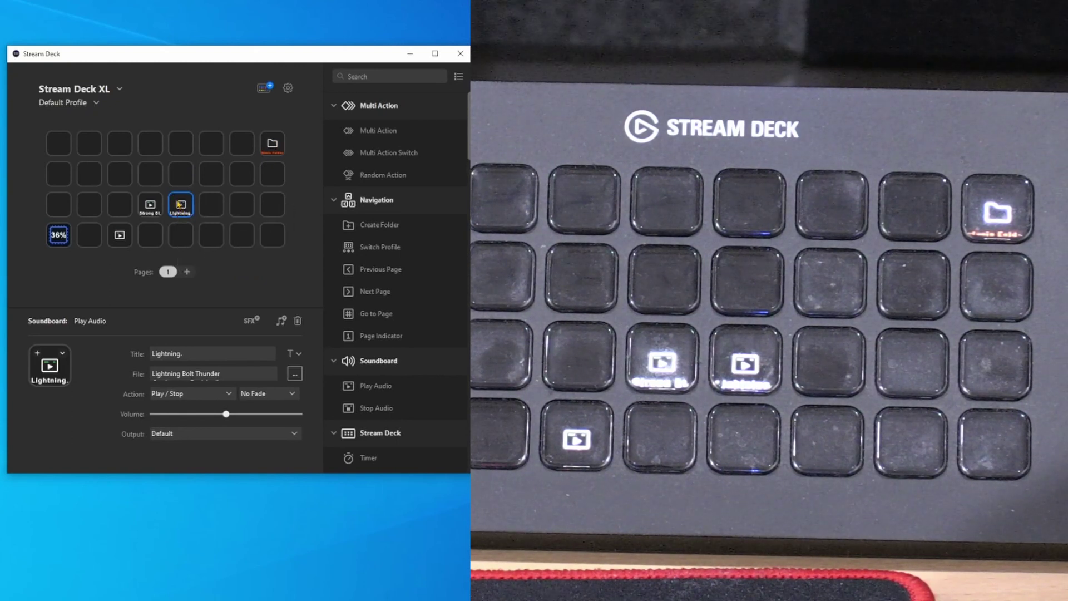
pyautogui.rightClick(180, 207)
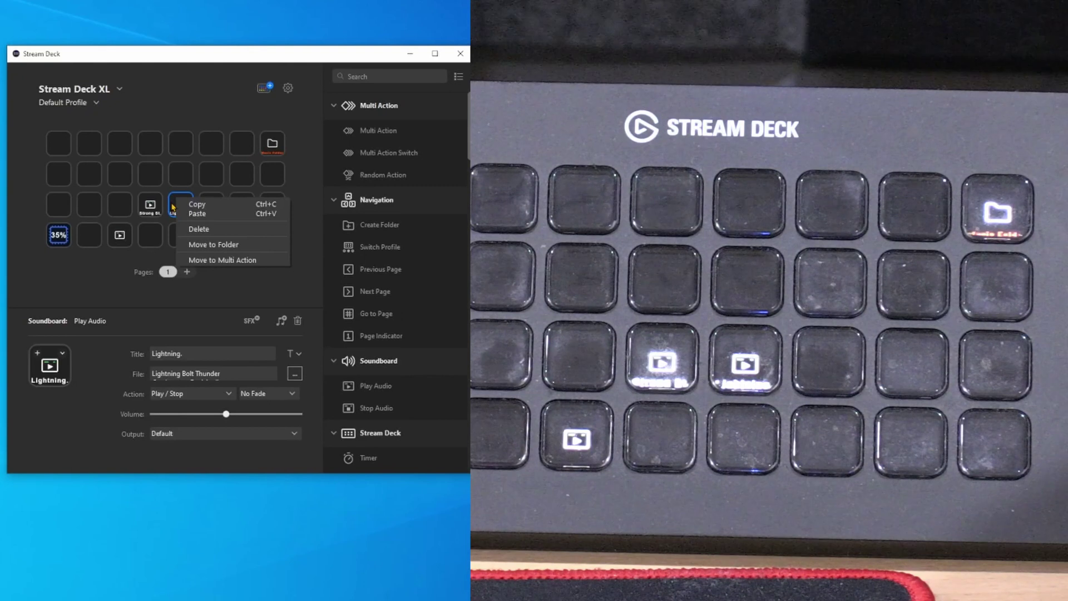
pyautogui.click(193, 206)
pyautogui.doubleClick(272, 143)
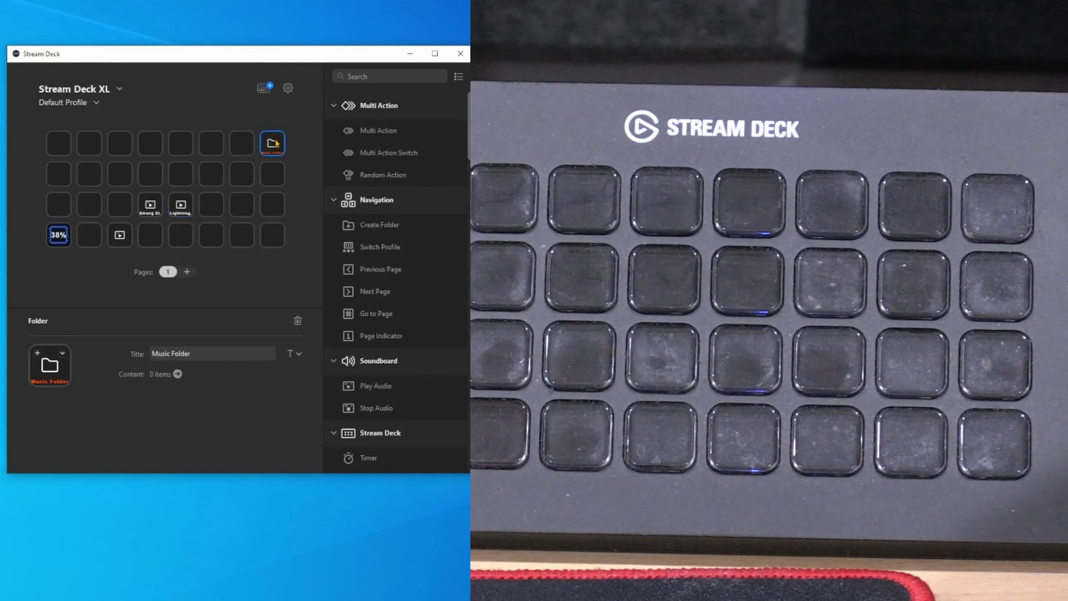
pyautogui.rightClick(180, 236)
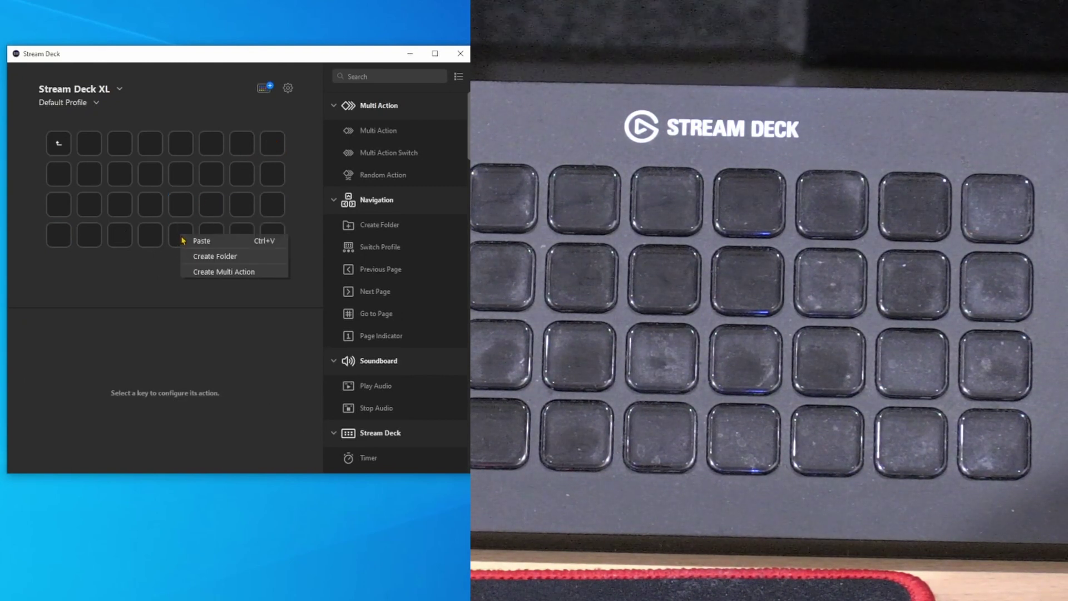
pyautogui.click(194, 242)
pyautogui.doubleClick(58, 143)
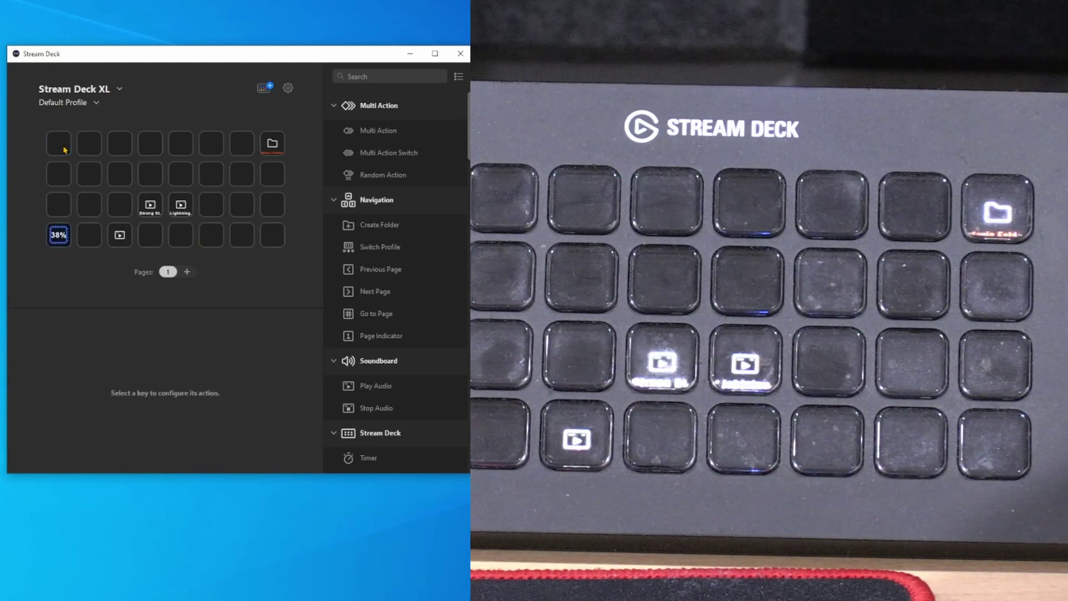
# Step: Copy the Strong St. sound key into the Music Folder at the fourth key of the fourth row, and leave the folder
pyautogui.click(149, 208)
pyautogui.rightClick(146, 209)
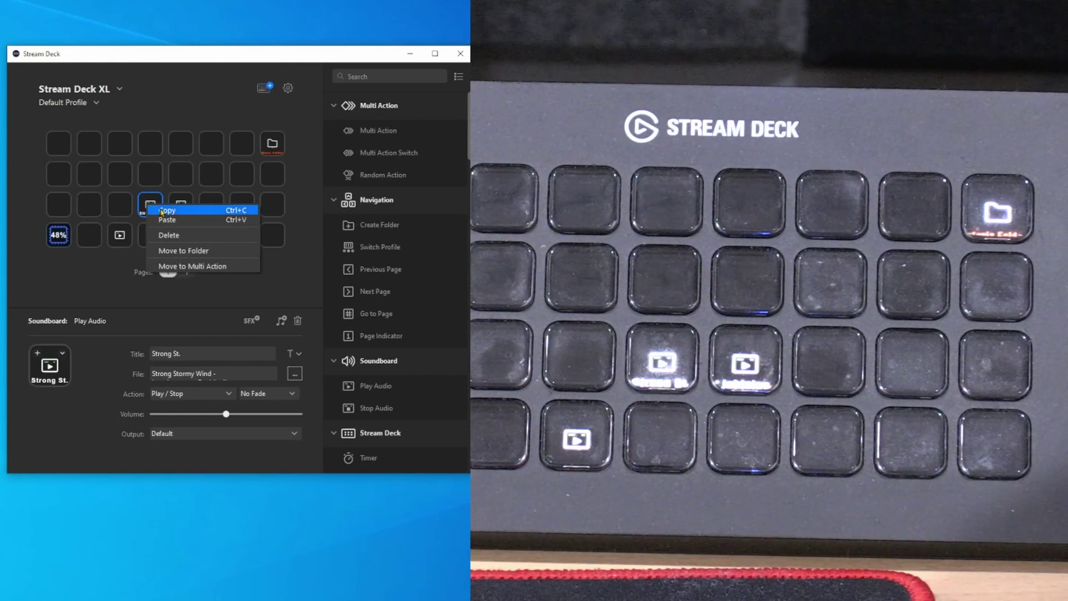
pyautogui.click(167, 210)
pyautogui.doubleClick(272, 143)
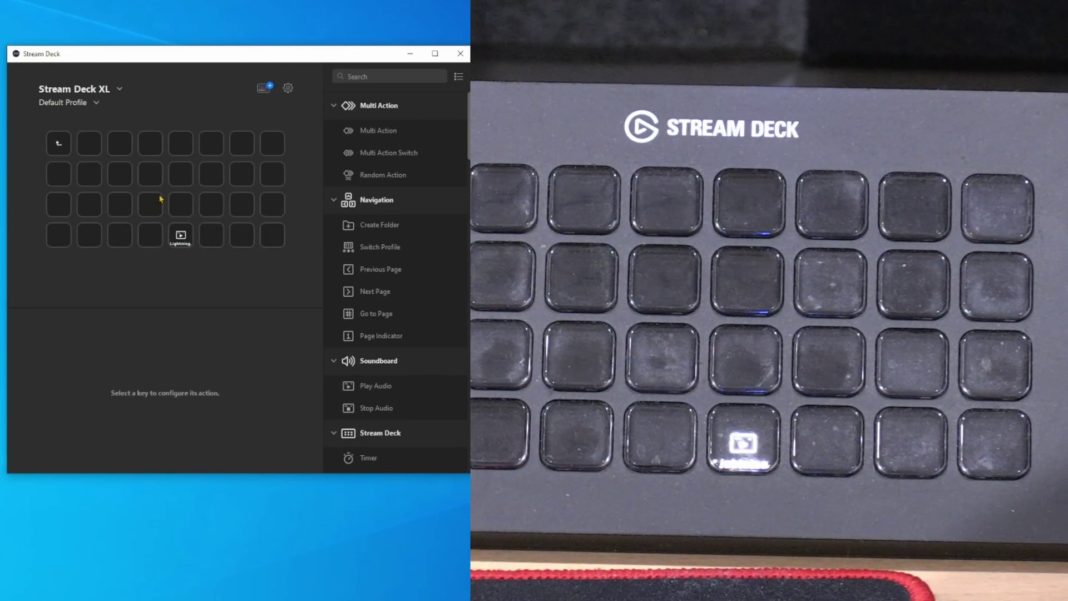
pyautogui.rightClick(151, 236)
pyautogui.click(162, 240)
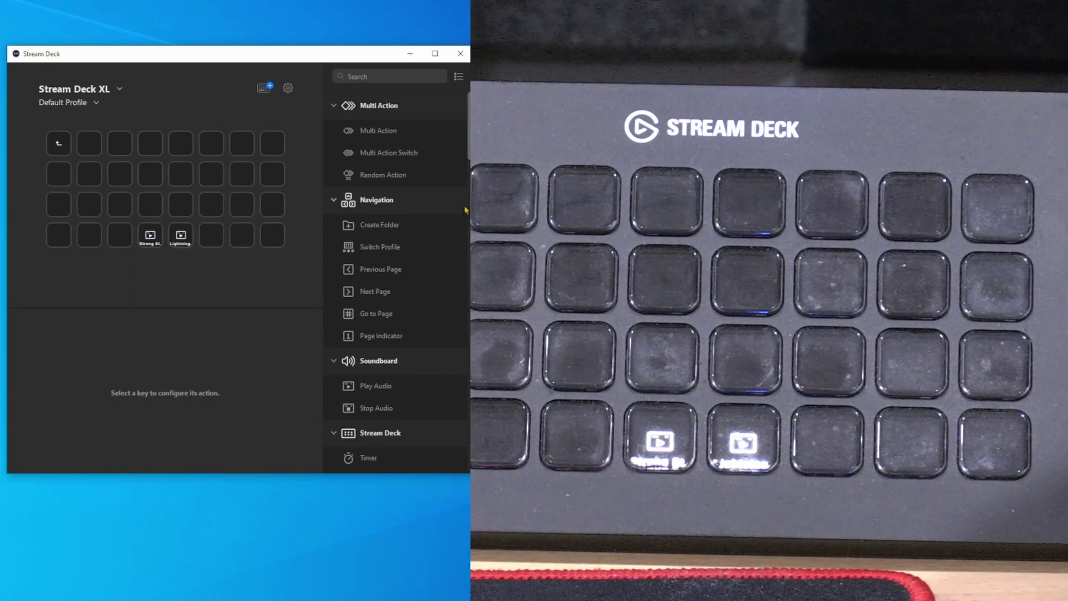
pyautogui.doubleClick(57, 146)
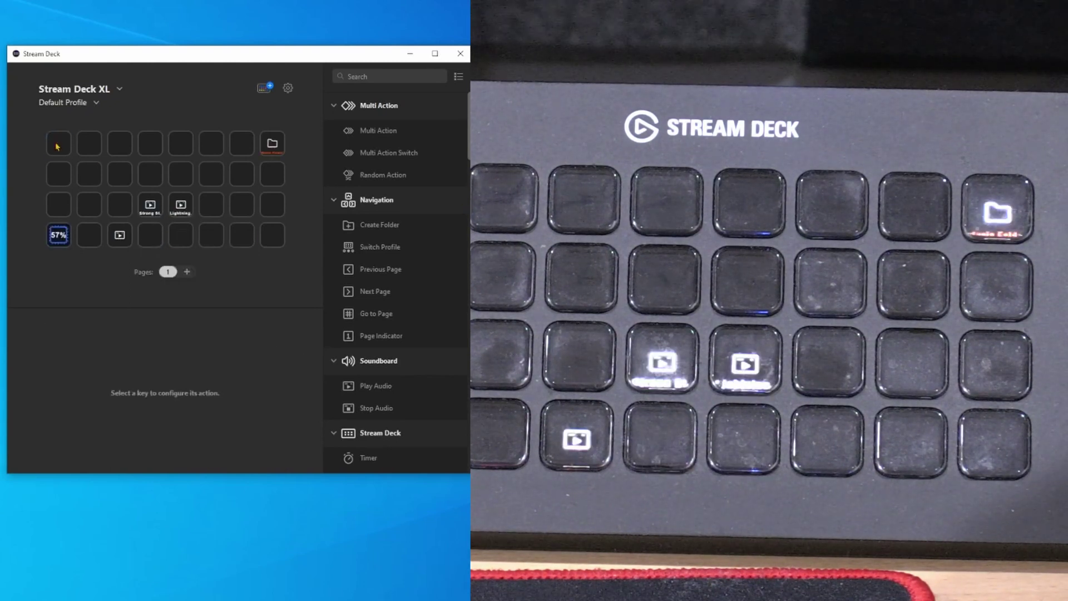
# Step: Copy the untitled Play Audio key into the Music Folder at the third key of the fourth row, and leave the folder
pyautogui.rightClick(117, 240)
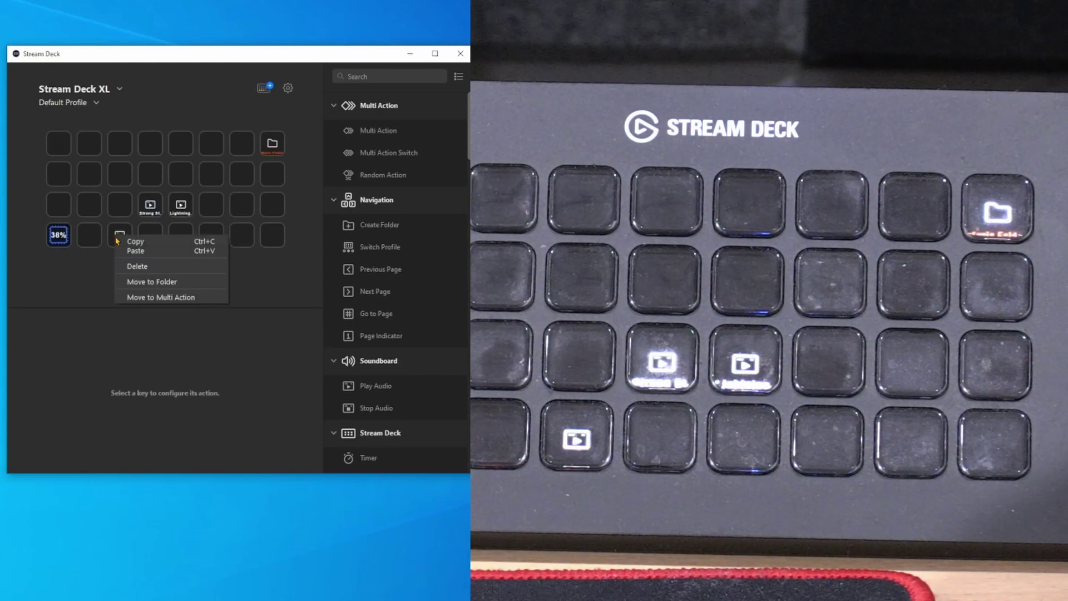
pyautogui.click(275, 162)
pyautogui.doubleClick(274, 149)
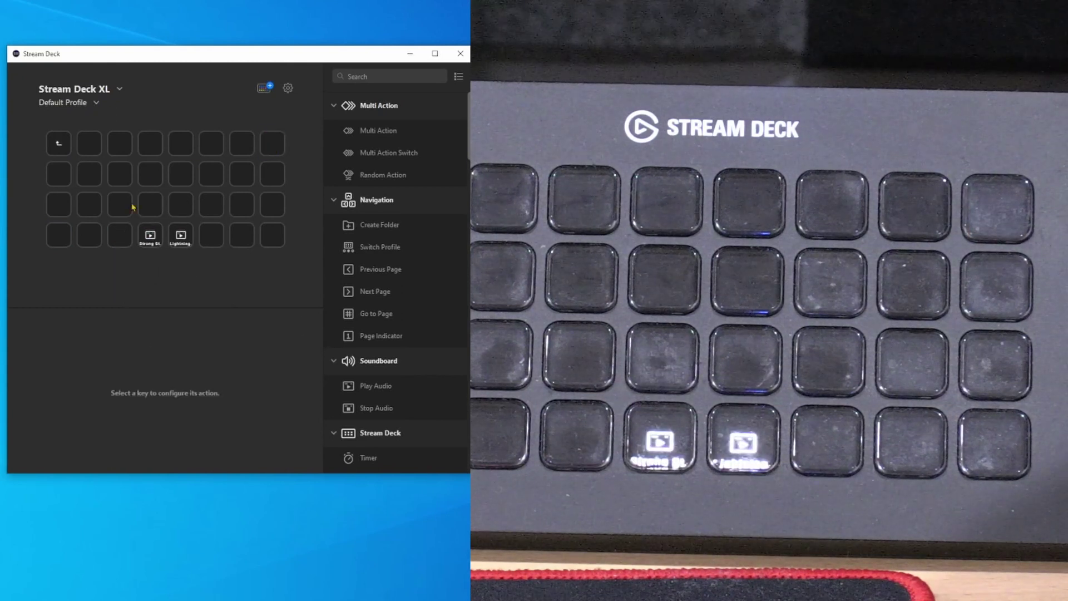
pyautogui.rightClick(119, 232)
pyautogui.click(126, 236)
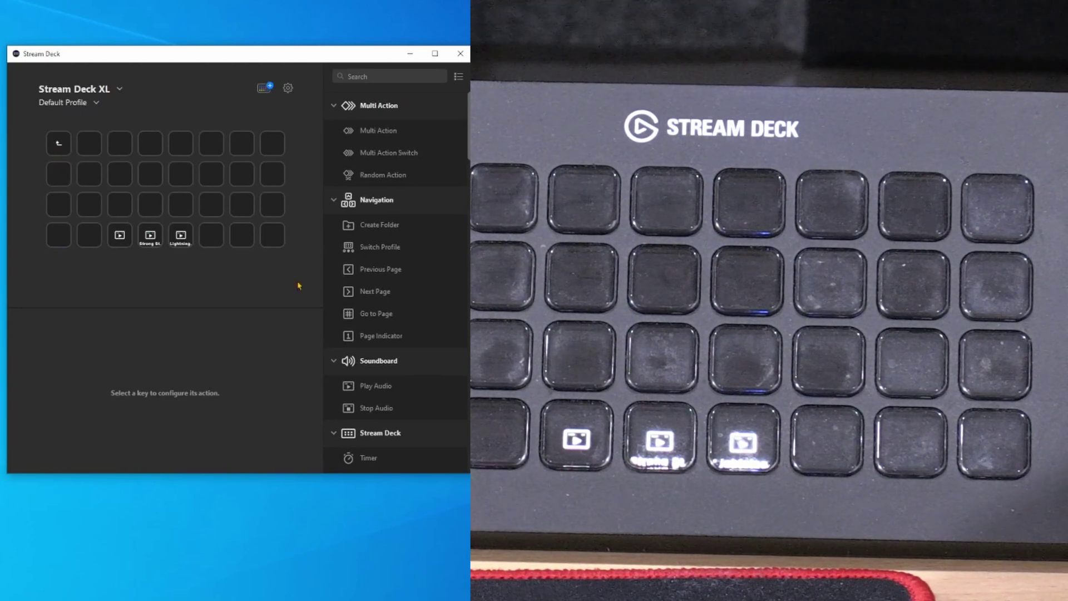
pyautogui.doubleClick(59, 145)
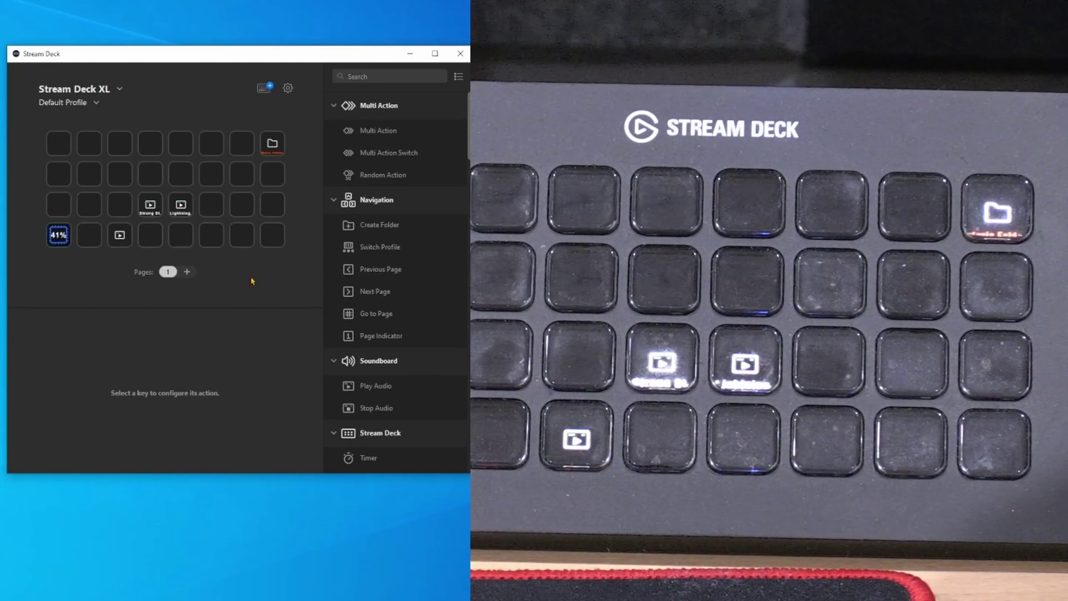
# Step: Delete the Lightning, Strong St. and untitled Play Audio keys from the main page
pyautogui.rightClick(189, 206)
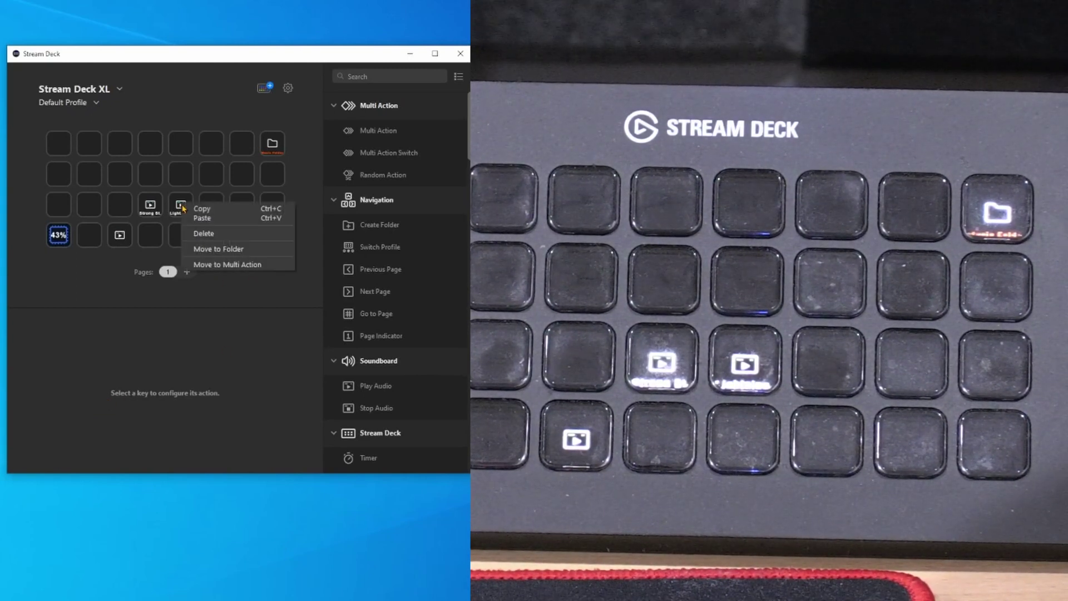
pyautogui.press('Escape')
pyautogui.click(254, 290)
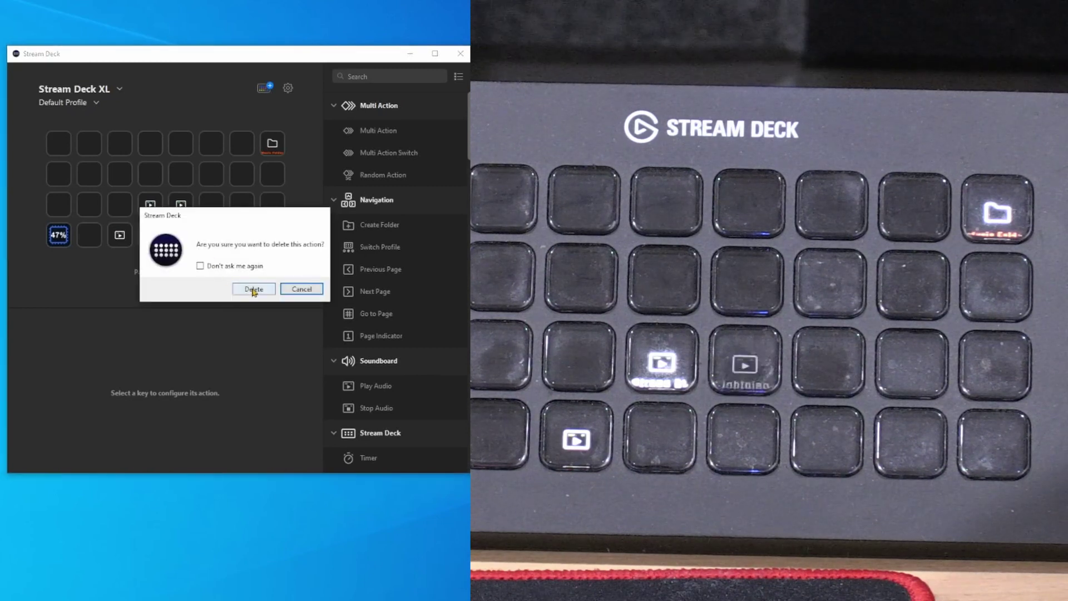
pyautogui.rightClick(146, 212)
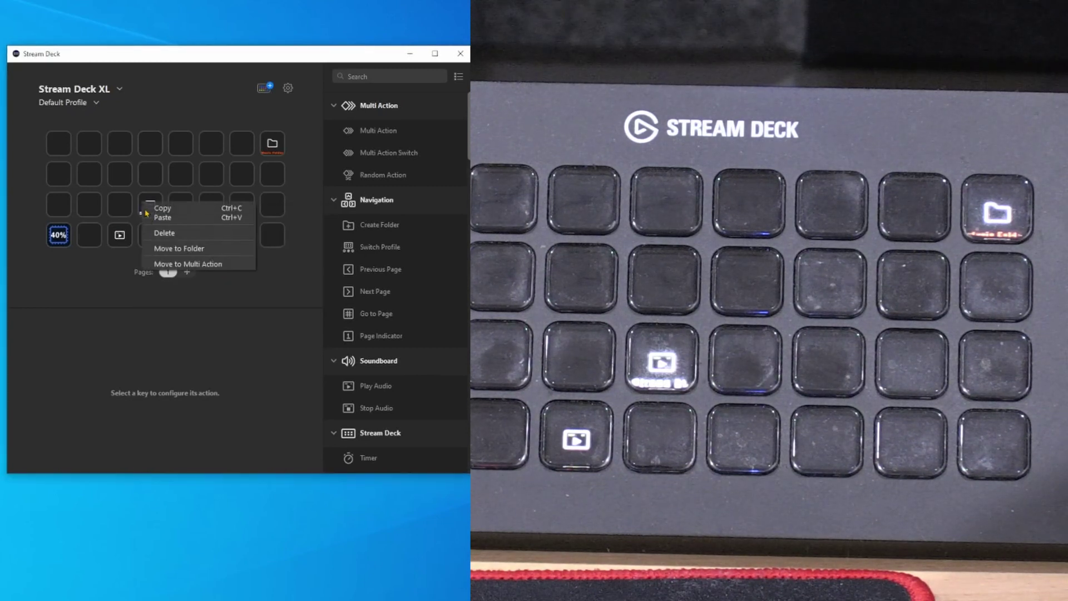
pyautogui.click(167, 234)
pyautogui.click(254, 289)
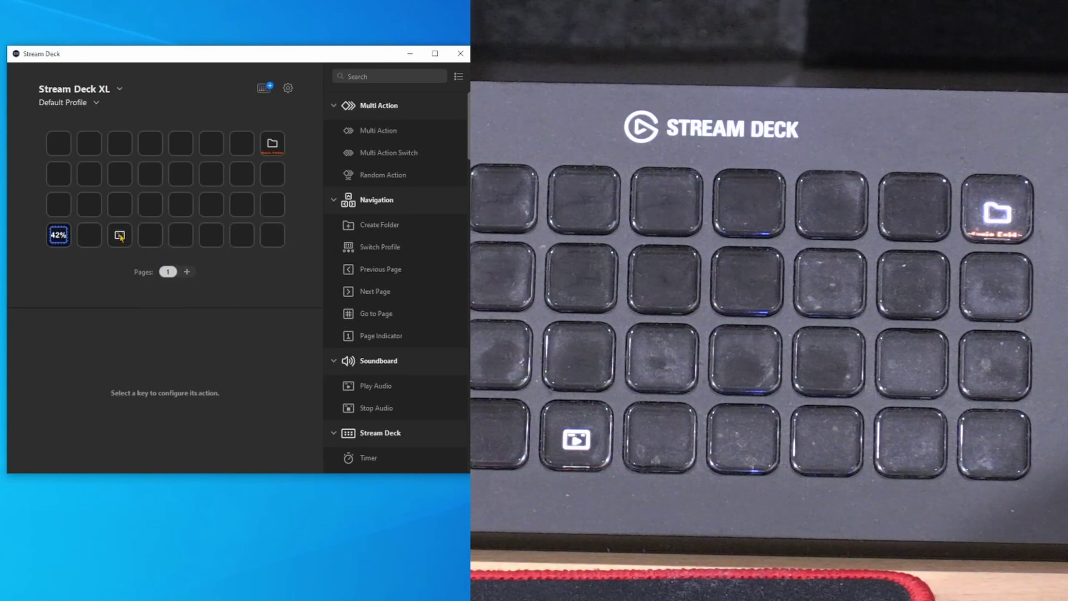
pyautogui.rightClick(120, 235)
pyautogui.click(167, 264)
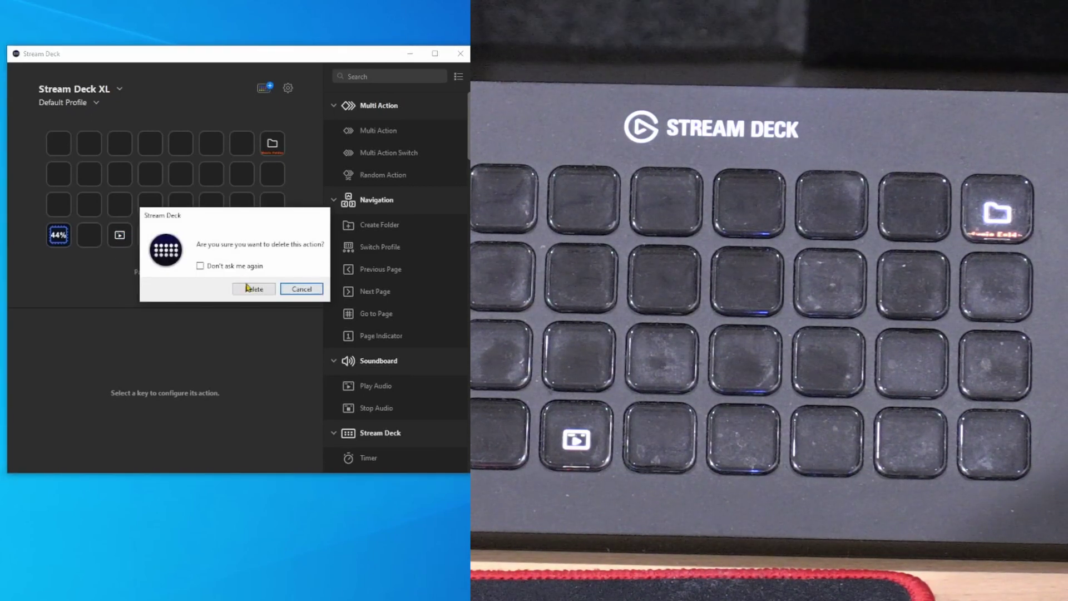
pyautogui.click(254, 289)
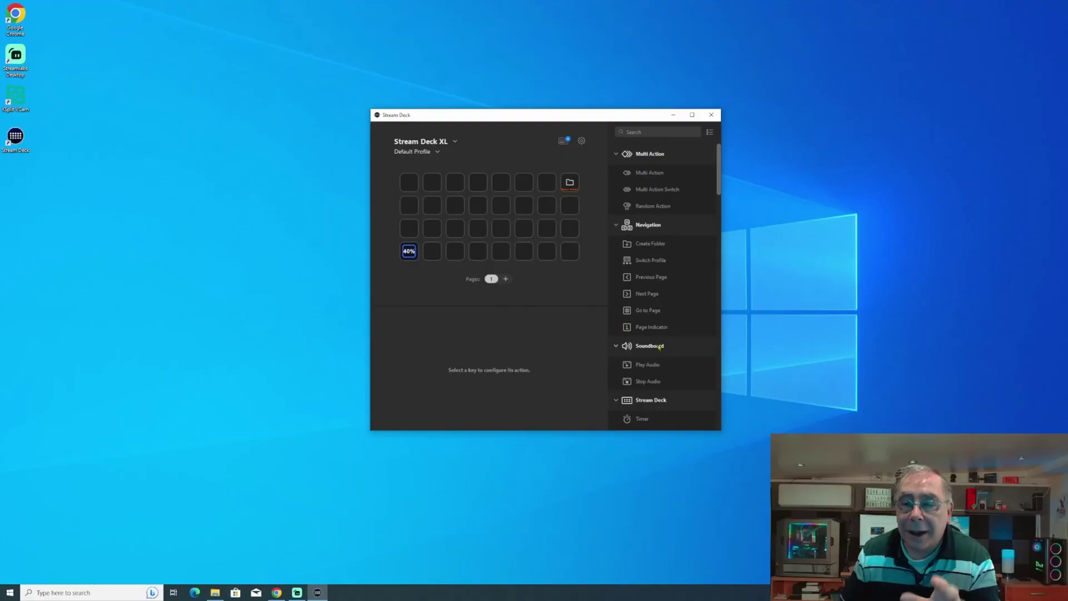
# Step: Look through the action list for the OBS Studio, Twitch Studio and Voicemod actions
pyautogui.scroll(-10, 668, 364)
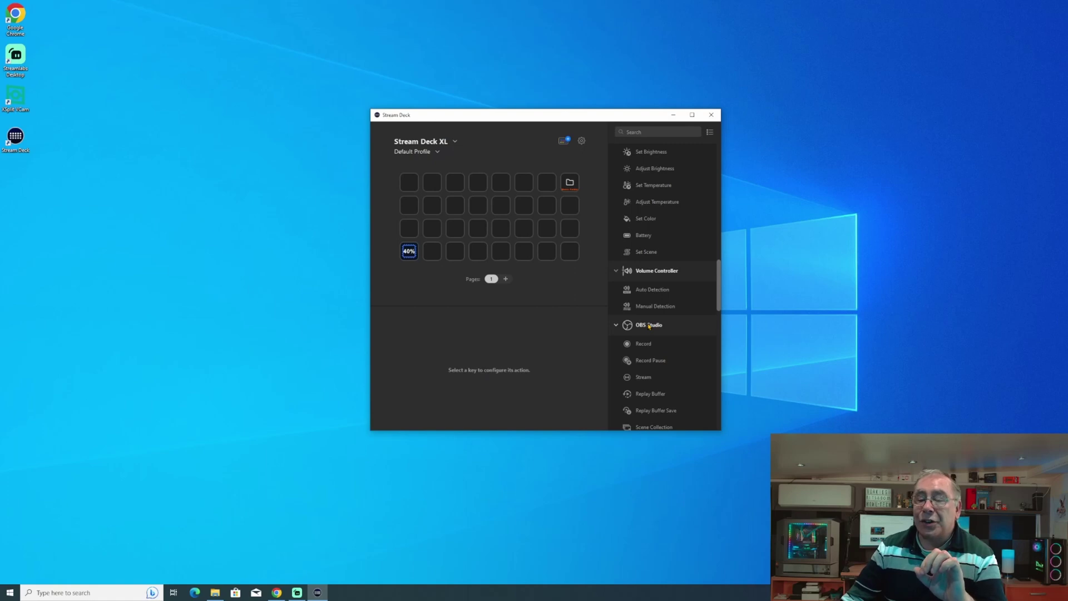
pyautogui.click(646, 327)
pyautogui.click(651, 327)
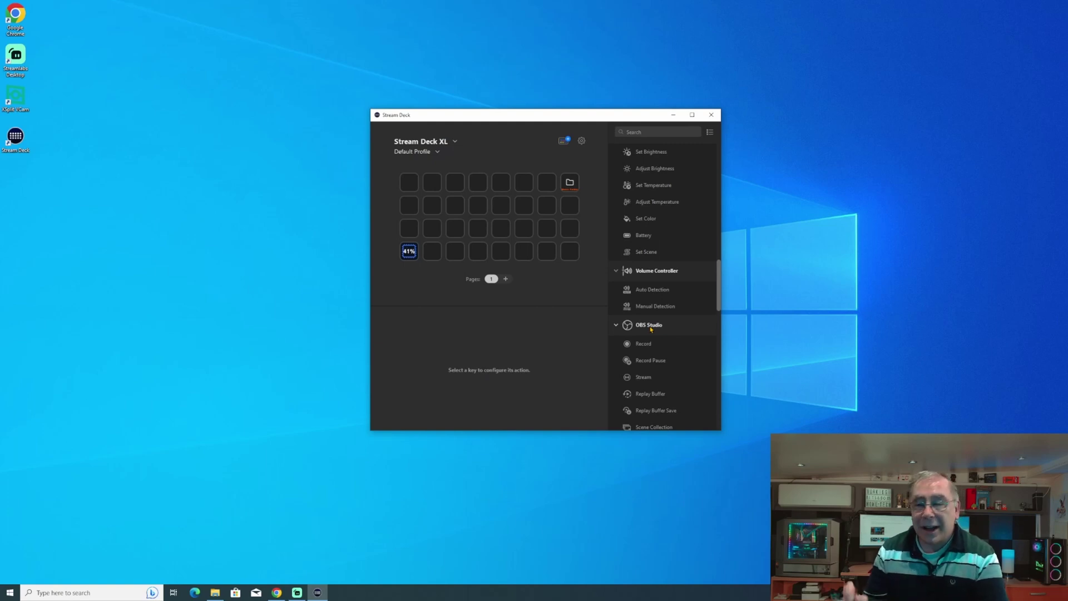
pyautogui.scroll(-4, 666, 355)
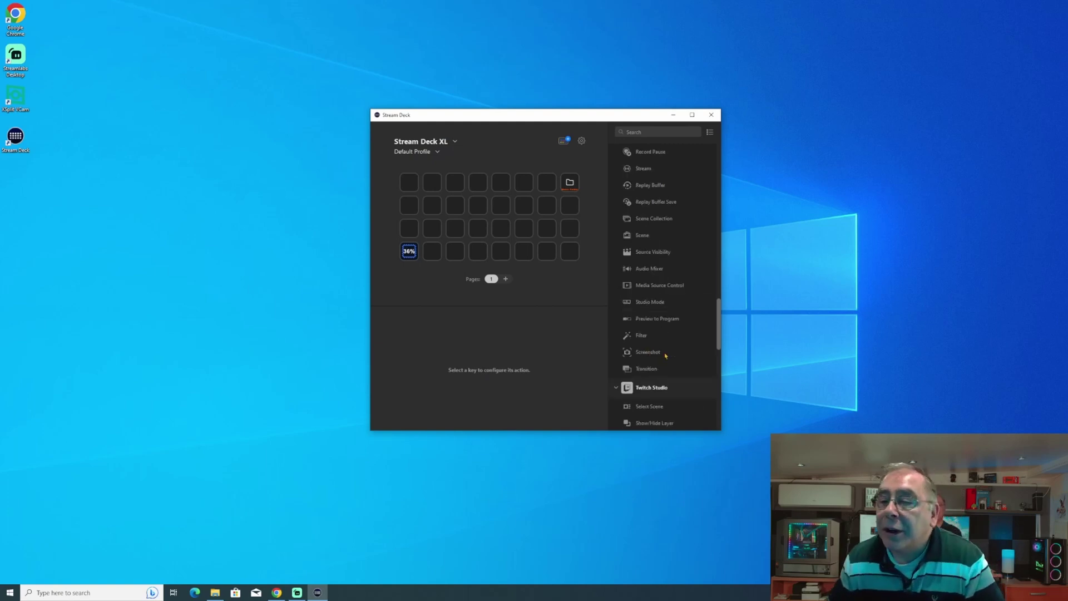
pyautogui.scroll(-1, 679, 368)
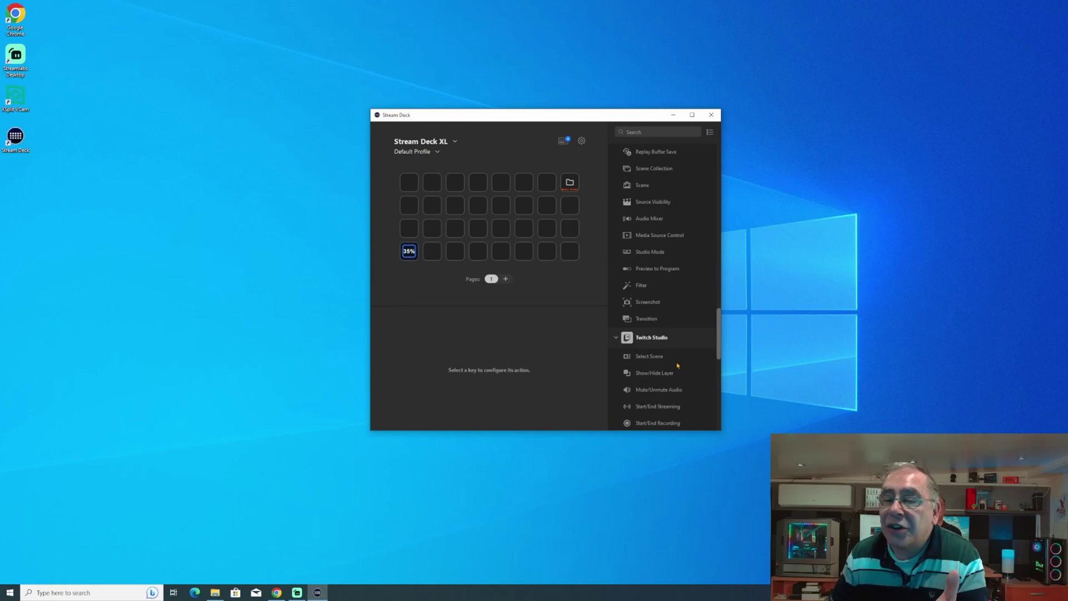
pyautogui.scroll(-2, 677, 365)
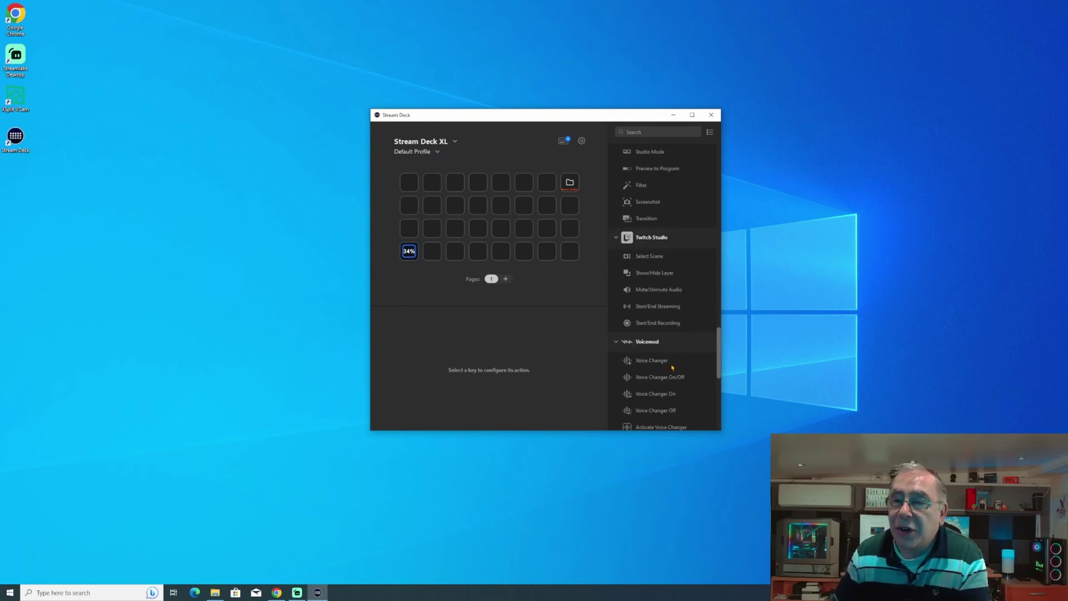
pyautogui.scroll(-3, 671, 368)
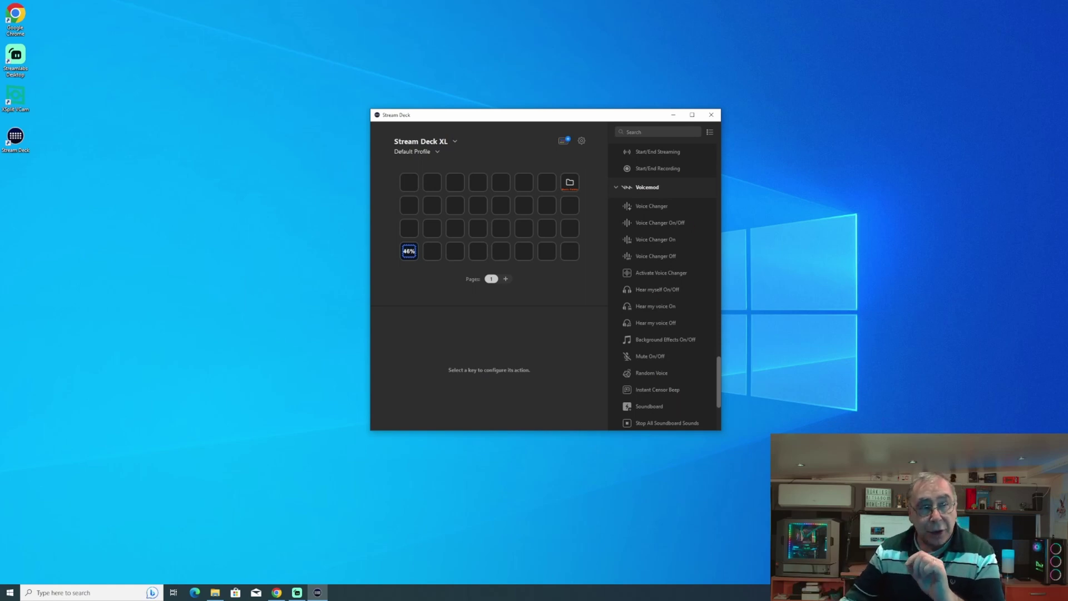
# Step: Switch to Streamlabs Desktop, view its Hotkeys settings, and return to the Stream Deck window
pyautogui.click(297, 591)
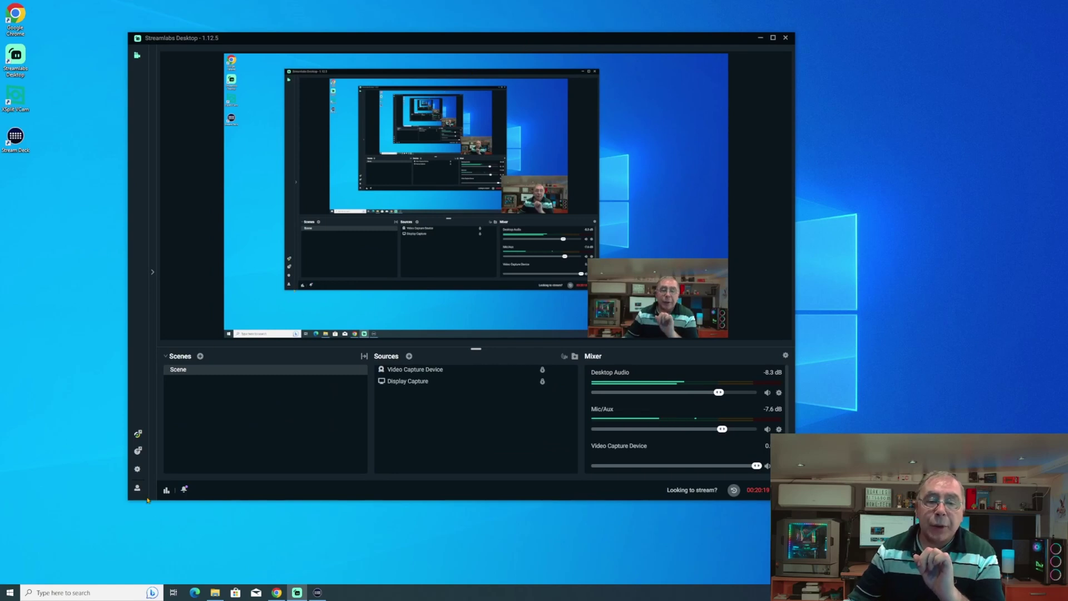
pyautogui.click(138, 469)
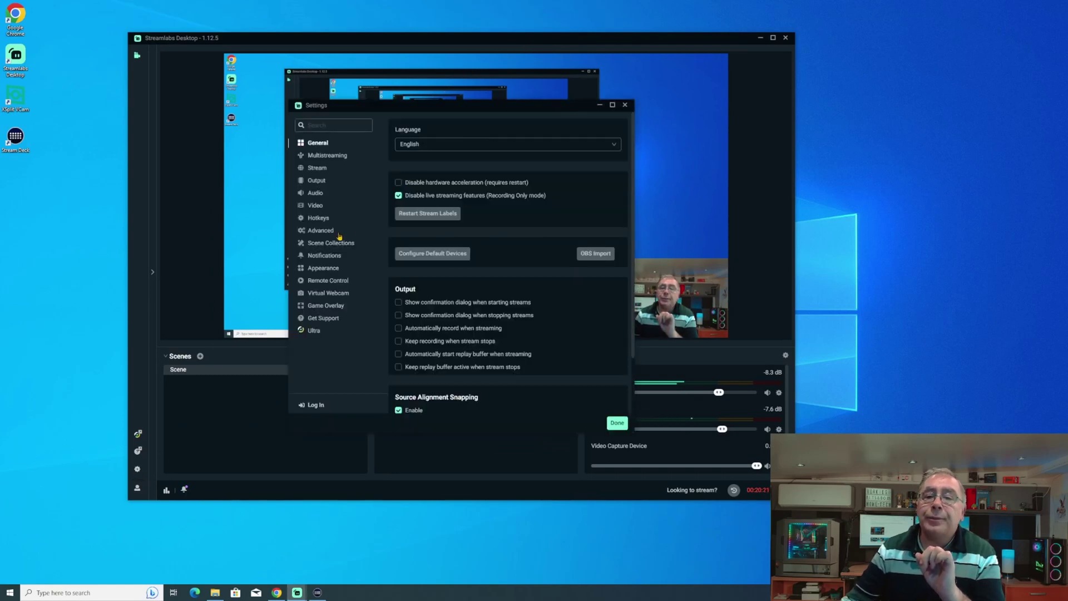
pyautogui.click(325, 218)
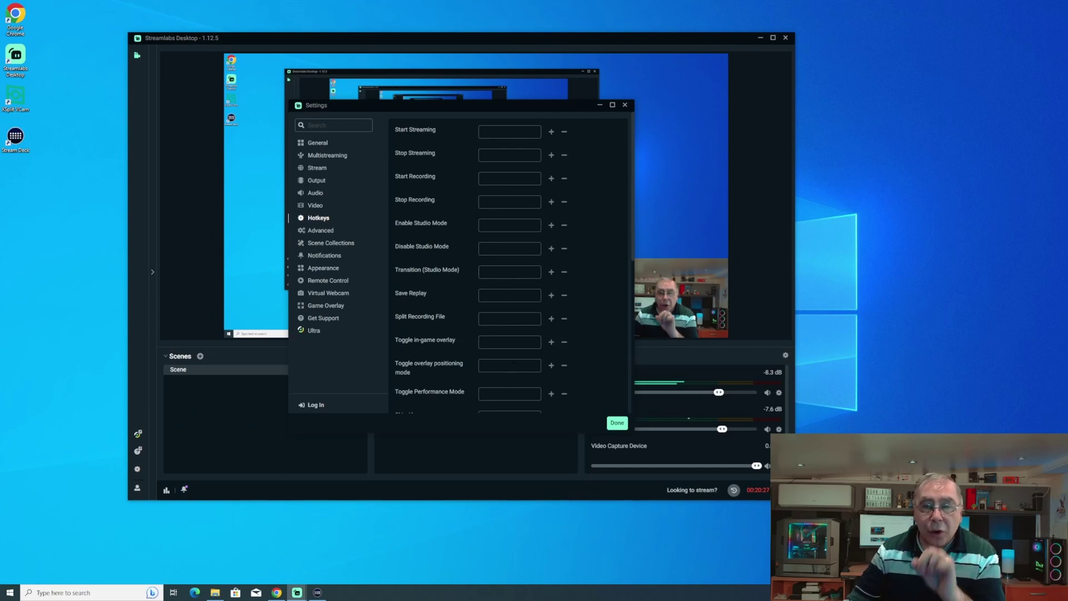
pyautogui.click(624, 105)
pyautogui.moveTo(568, 43); pyautogui.dragTo(3, 166)
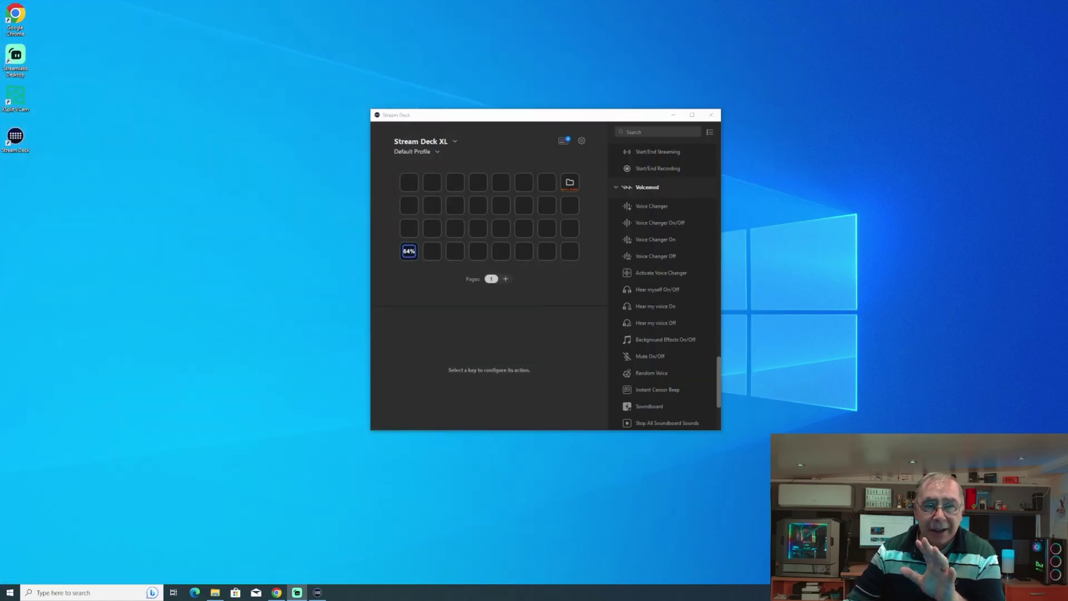
# Step: Open the store's Music section and preview the Back To 95, Fresh Fresh, Bouncy Walk and Little Pastry tracks
pyautogui.click(569, 251)
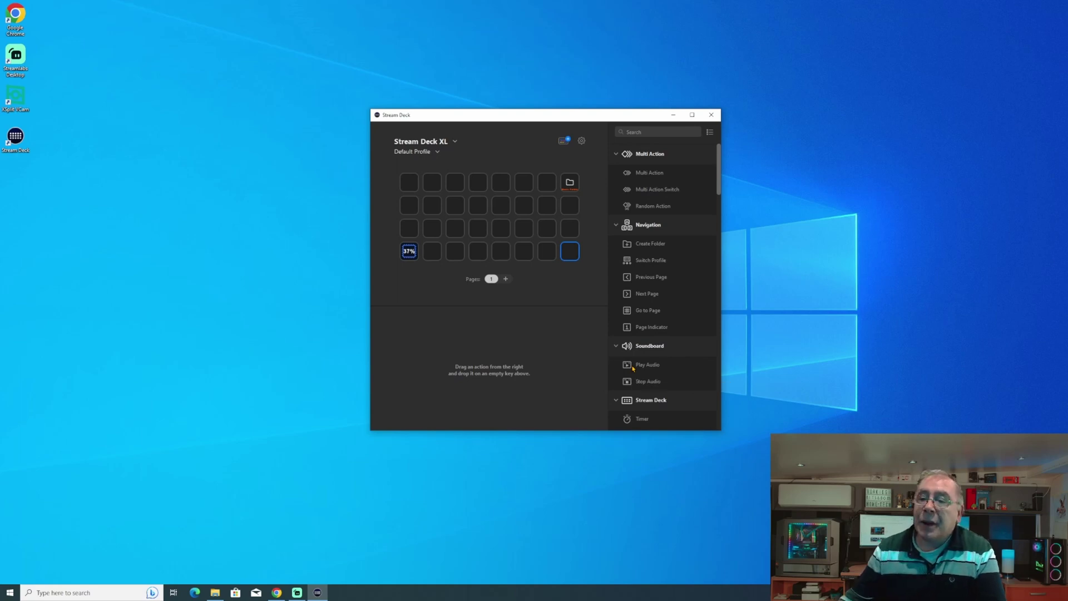
pyautogui.click(563, 143)
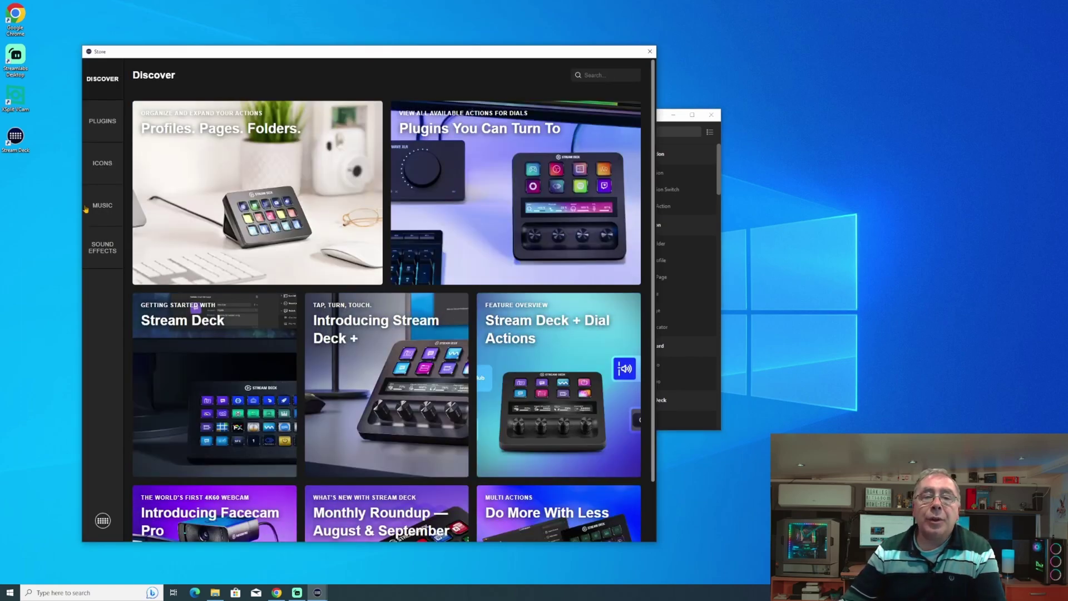
pyautogui.click(95, 206)
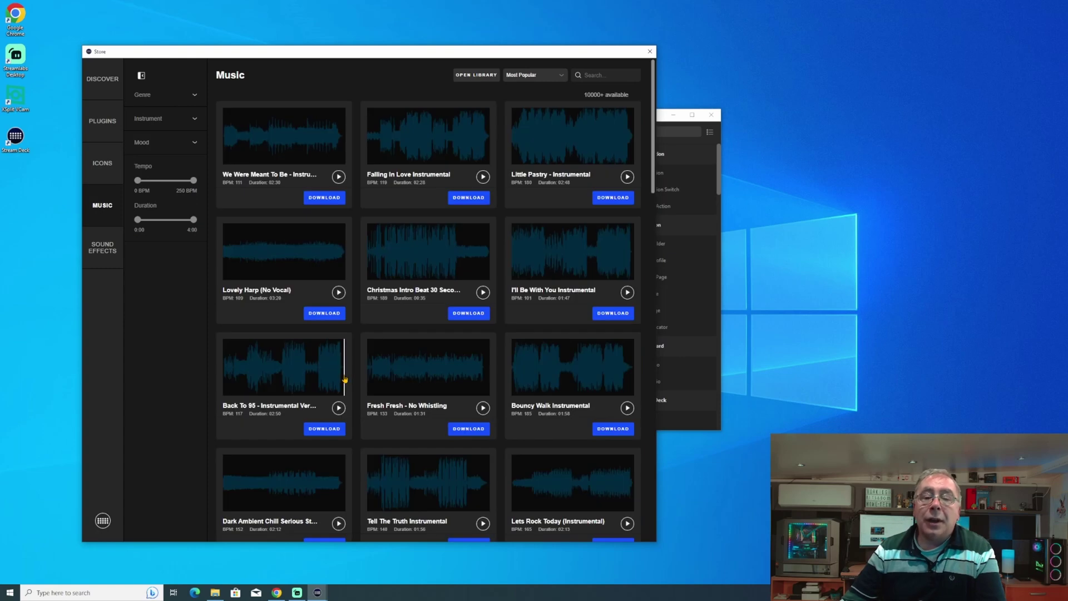
pyautogui.click(339, 409)
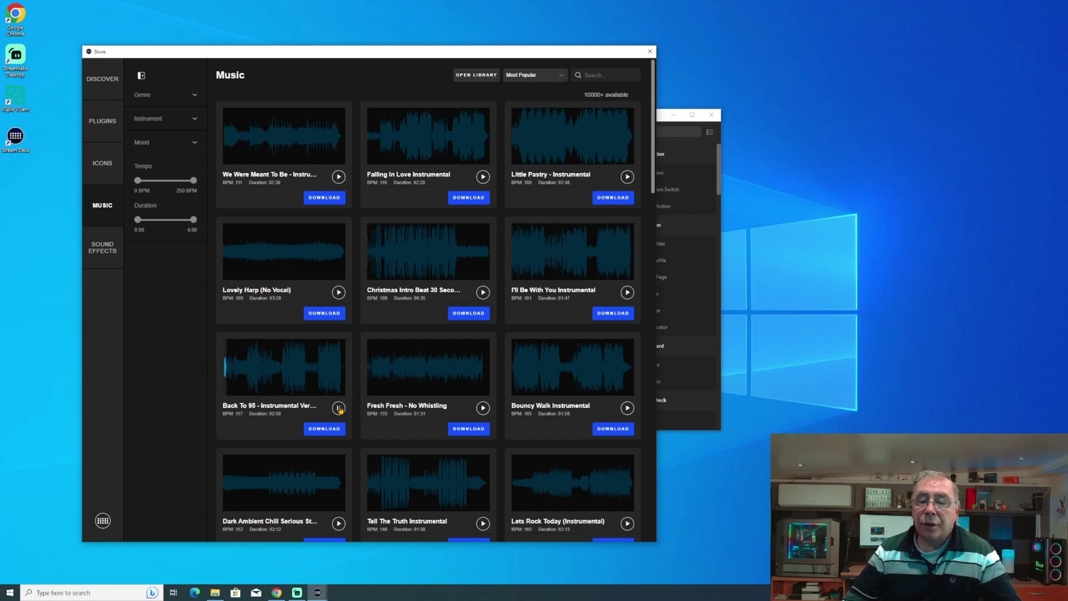
pyautogui.click(339, 408)
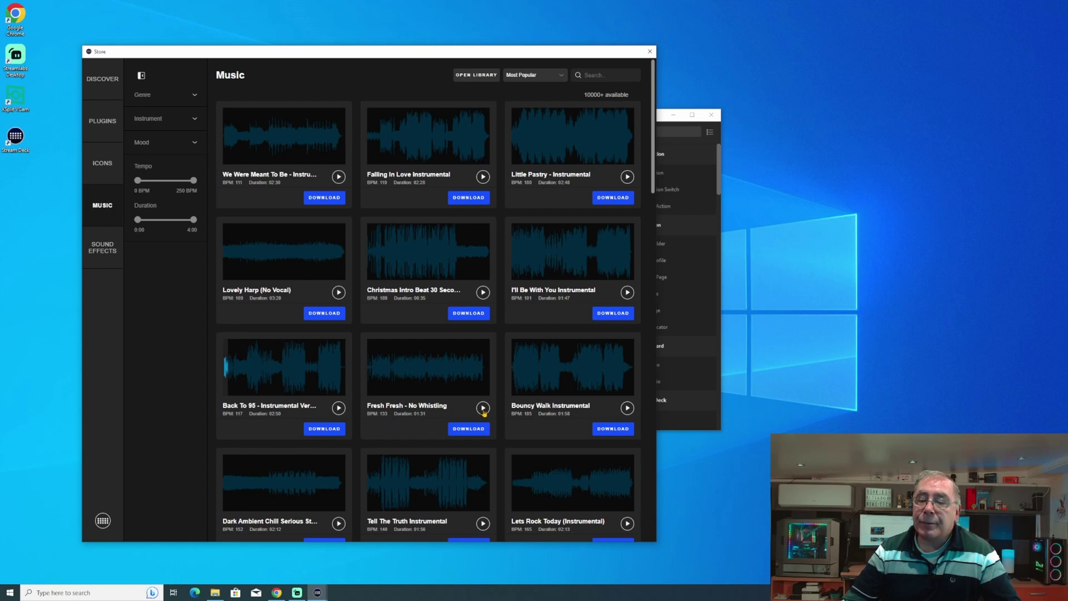
pyautogui.click(482, 408)
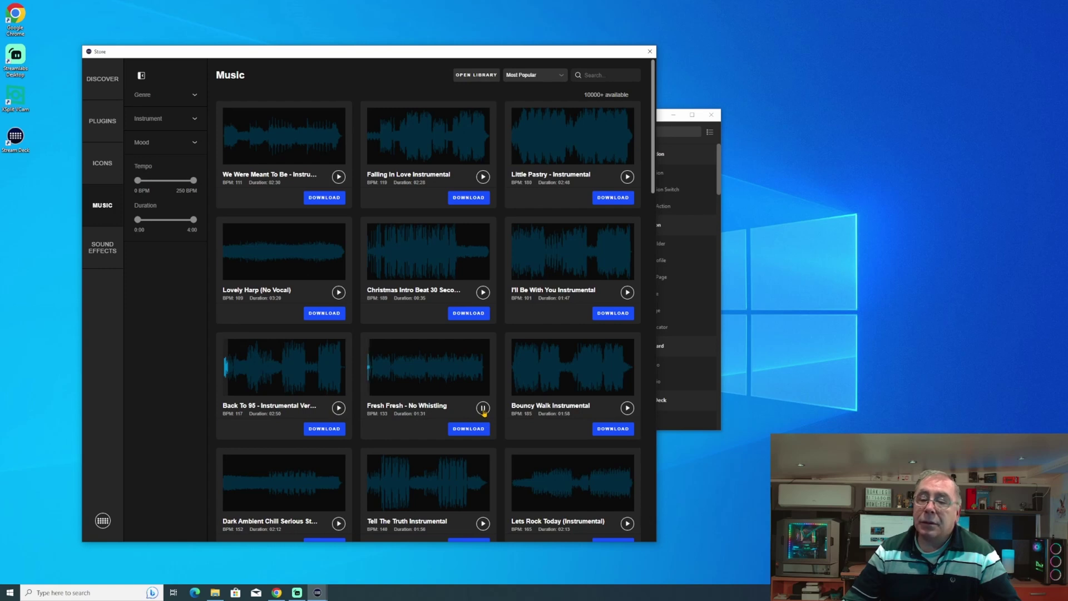
pyautogui.click(483, 408)
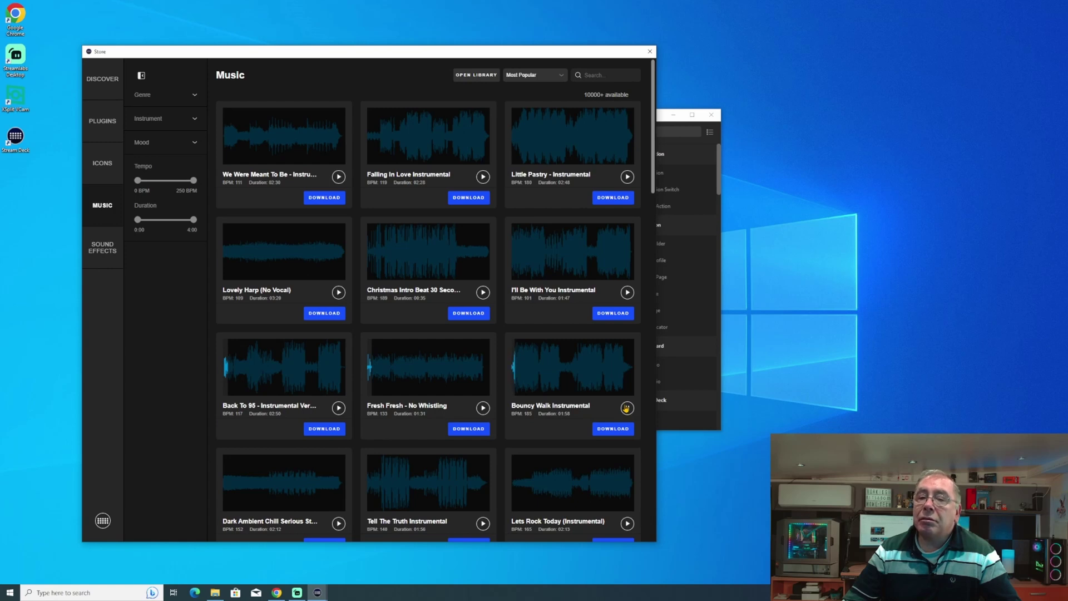
pyautogui.click(627, 177)
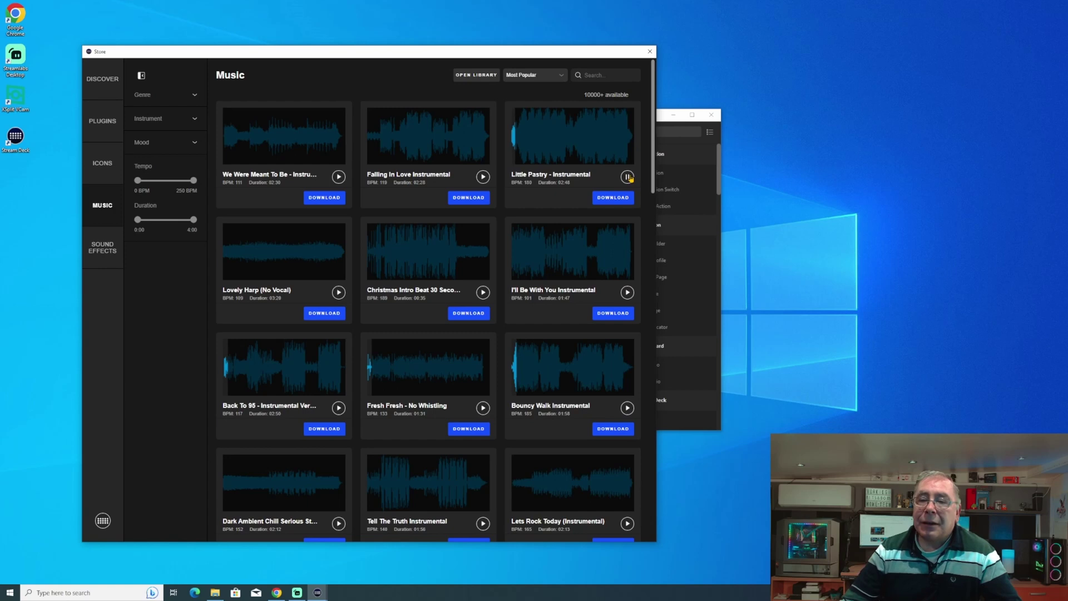
# Step: Preview and download the track Adrenaline Soul (No Vocals), and close the store
pyautogui.scroll(-3, 448, 367)
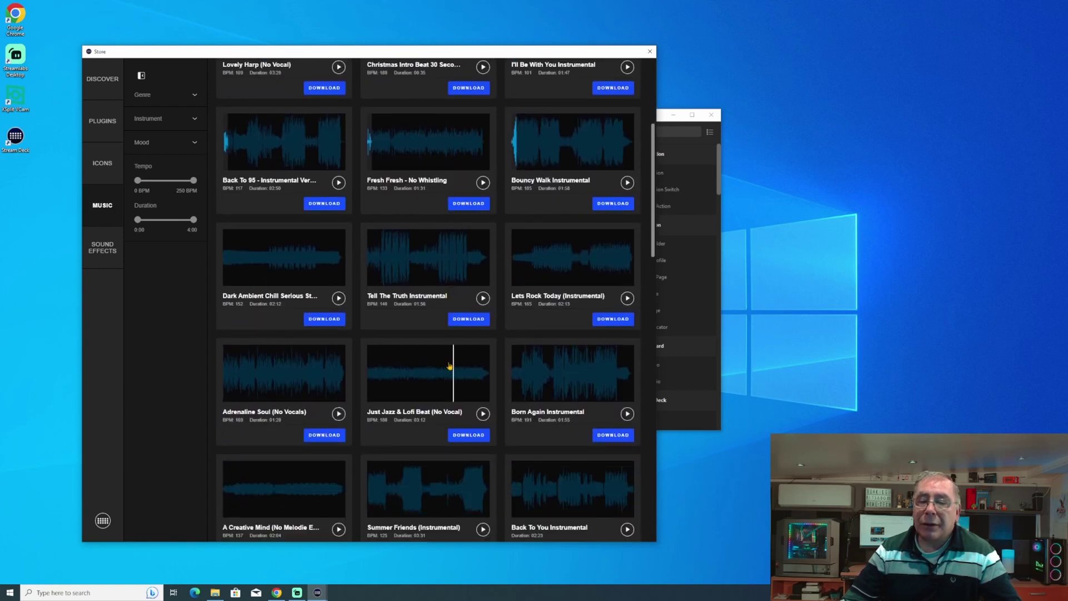
pyautogui.click(338, 414)
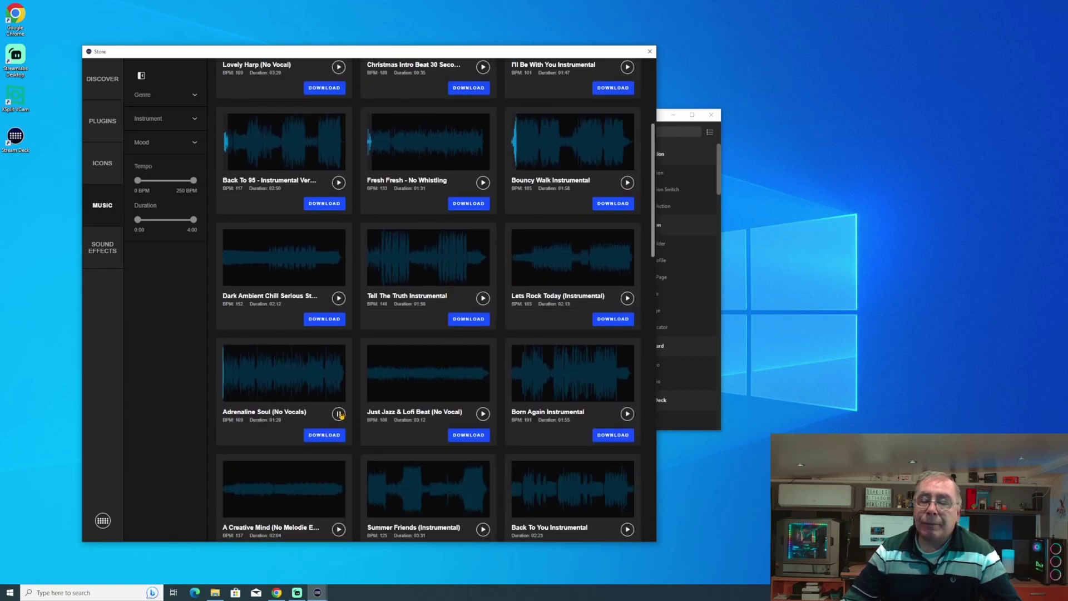
pyautogui.click(338, 415)
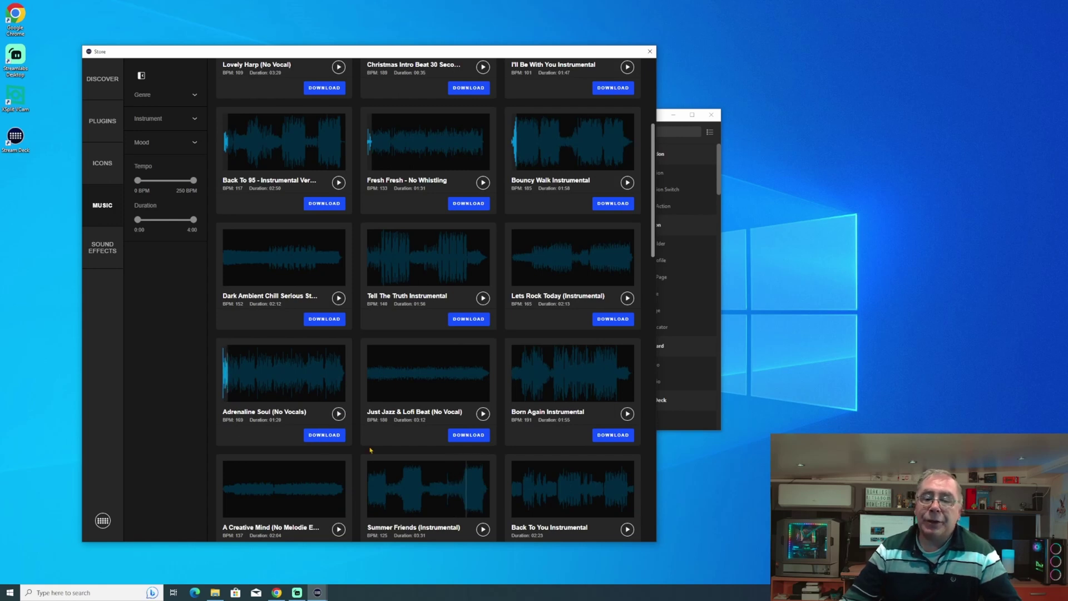
pyautogui.click(320, 439)
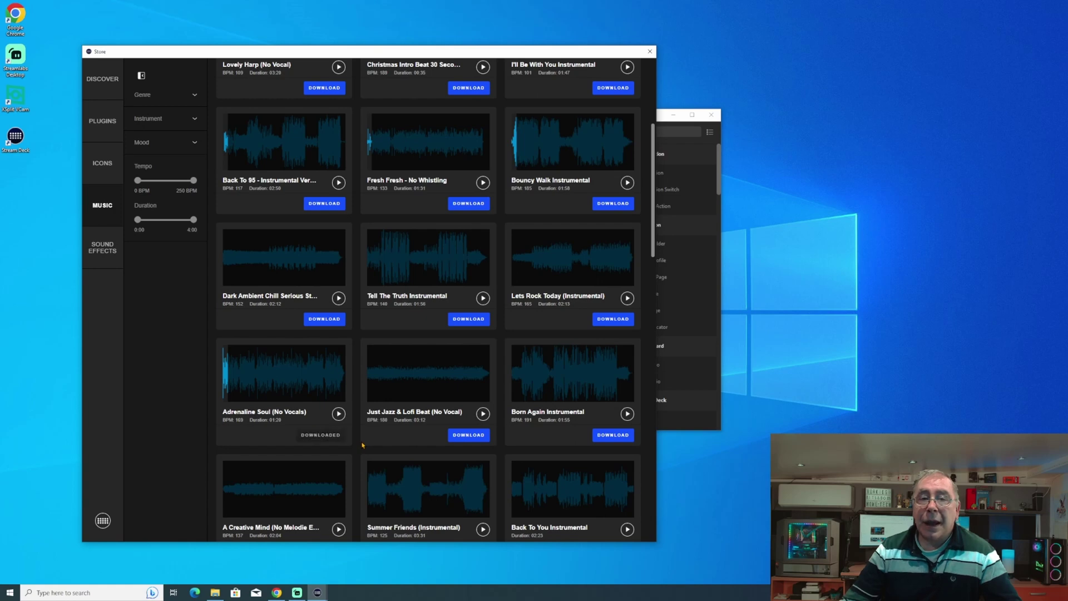
pyautogui.click(649, 51)
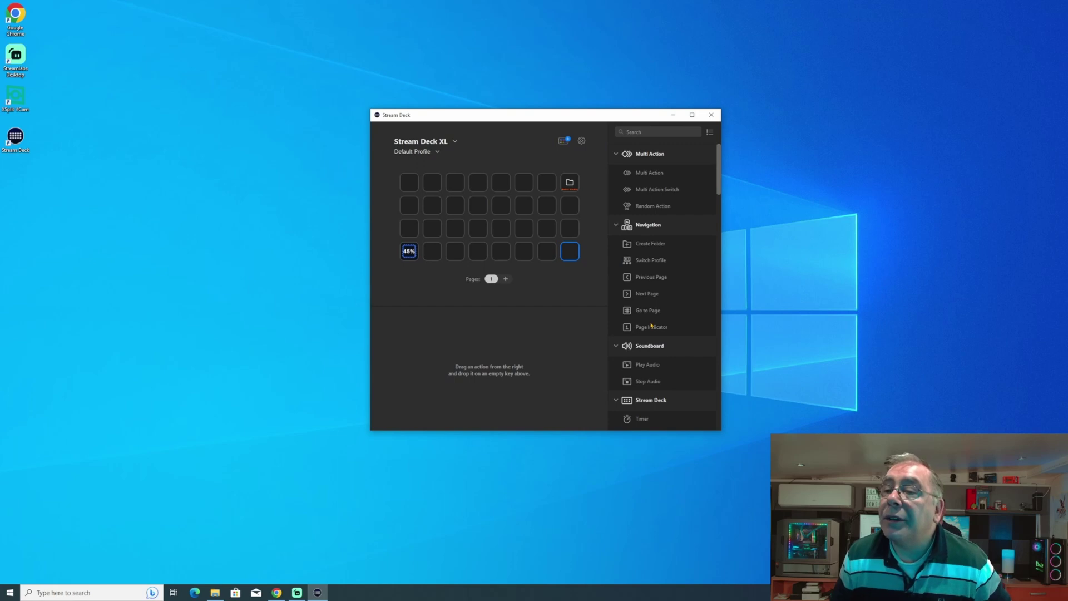
# Step: Open the Music Folder and add a Play Audio action to the fifth key of the first row
pyautogui.scroll(-1, 682, 271)
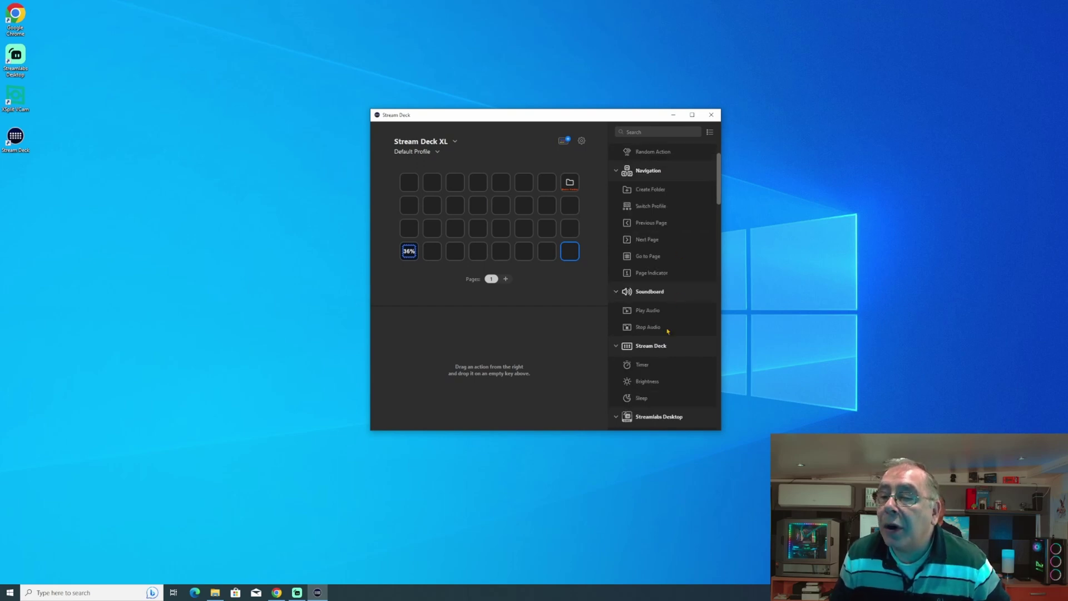
pyautogui.moveTo(643, 311); pyautogui.dragTo(662, 351)
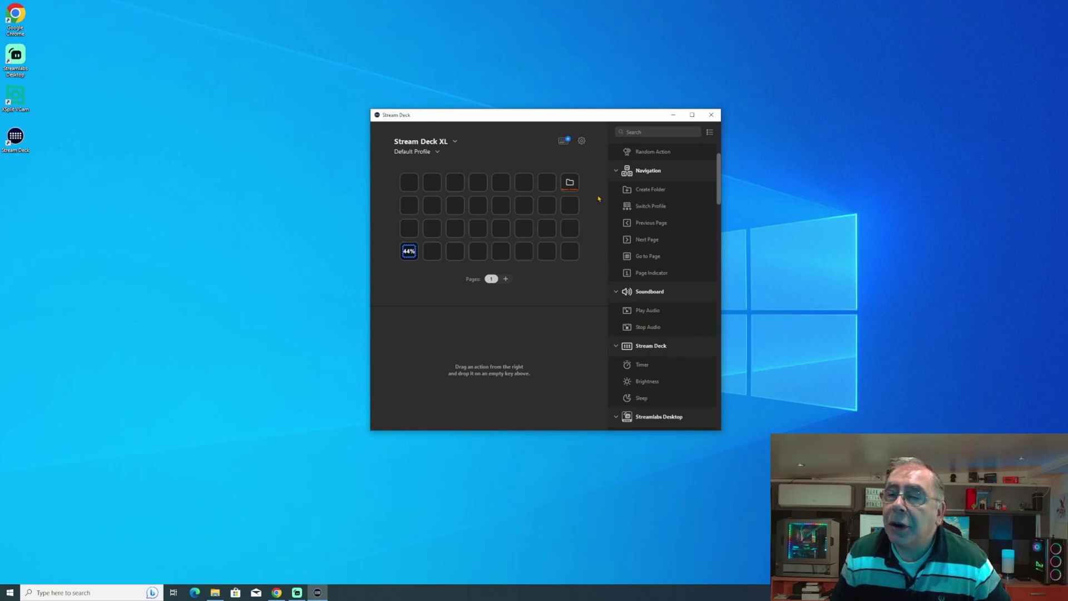
pyautogui.doubleClick(573, 187)
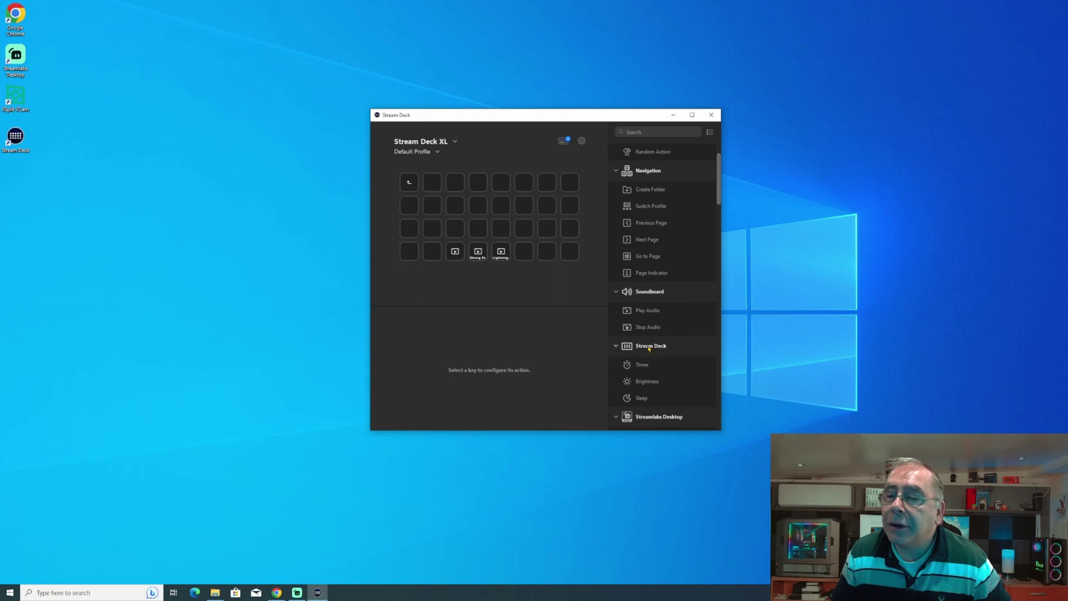
pyautogui.moveTo(641, 313); pyautogui.dragTo(498, 185)
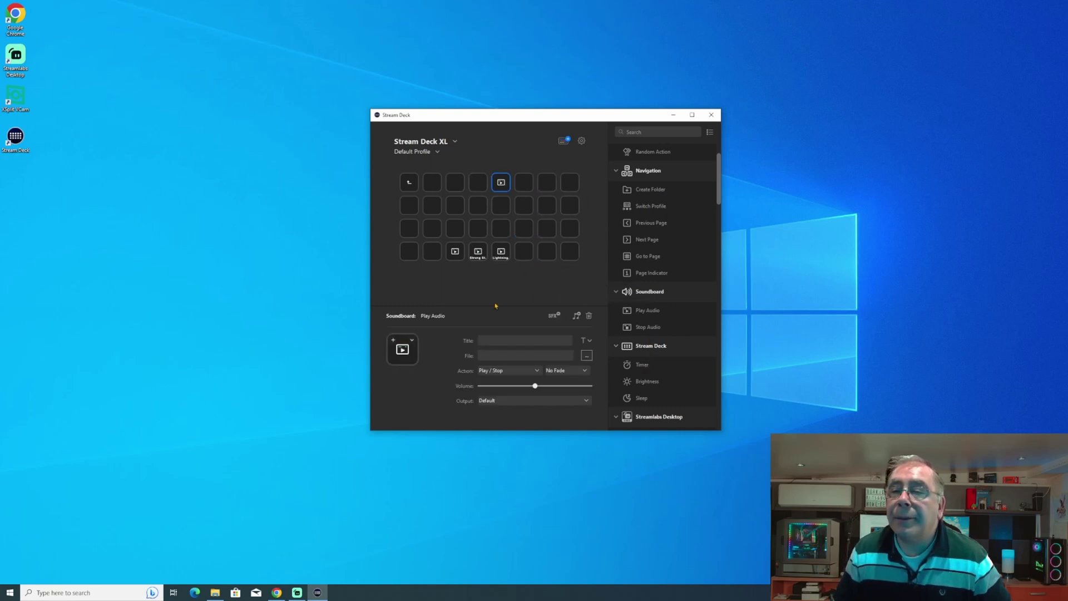
# Step: Assign the audio file Adrenaline Soul (No Vocals) to the new Play Audio key
pyautogui.click(585, 357)
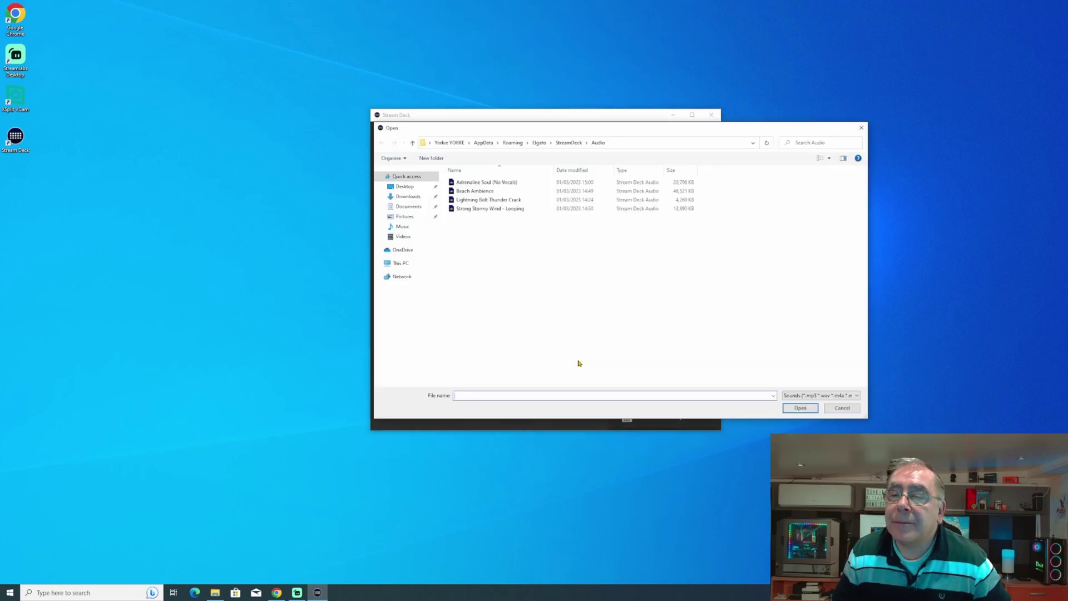
pyautogui.click(507, 188)
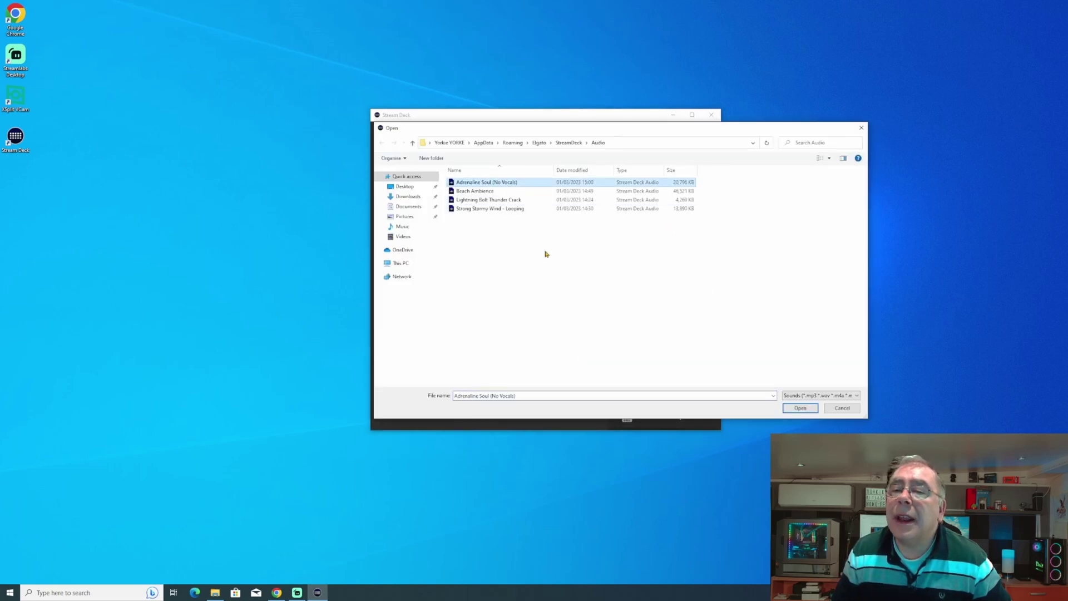
pyautogui.click(800, 408)
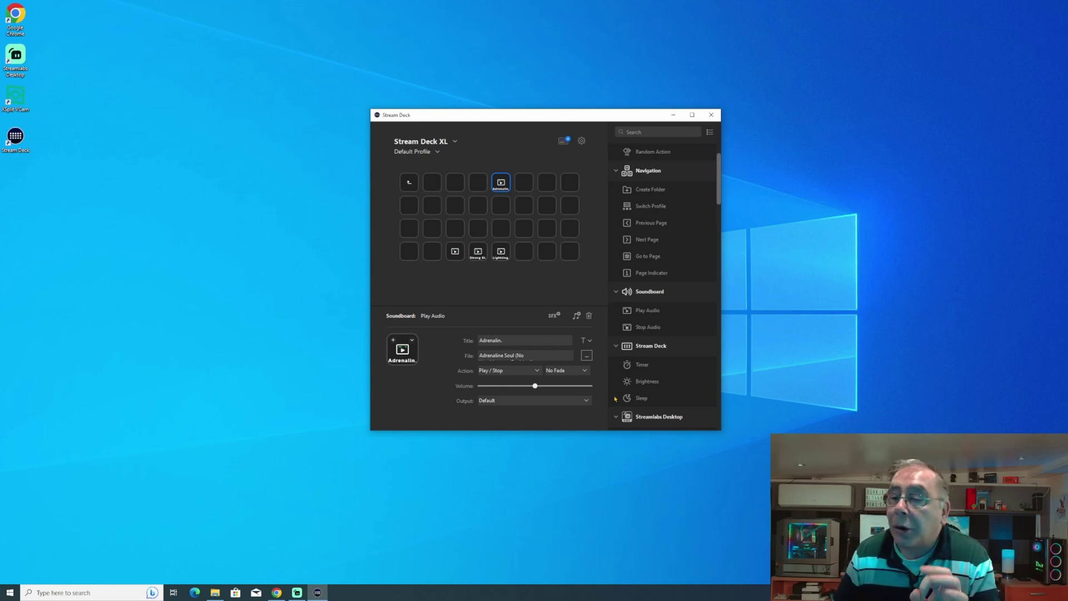
pyautogui.scroll(1, 645, 279)
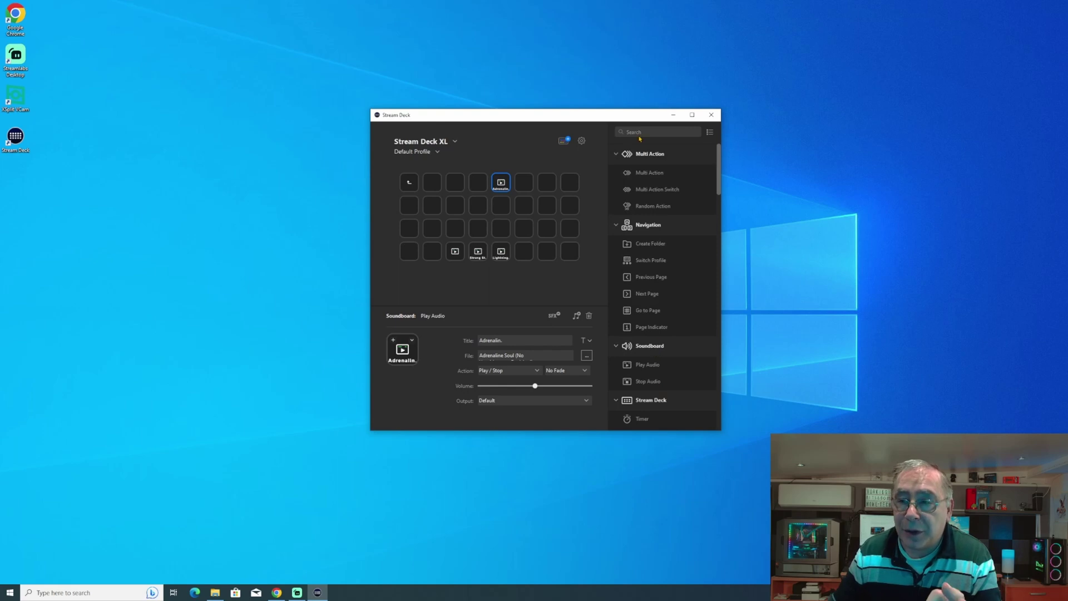